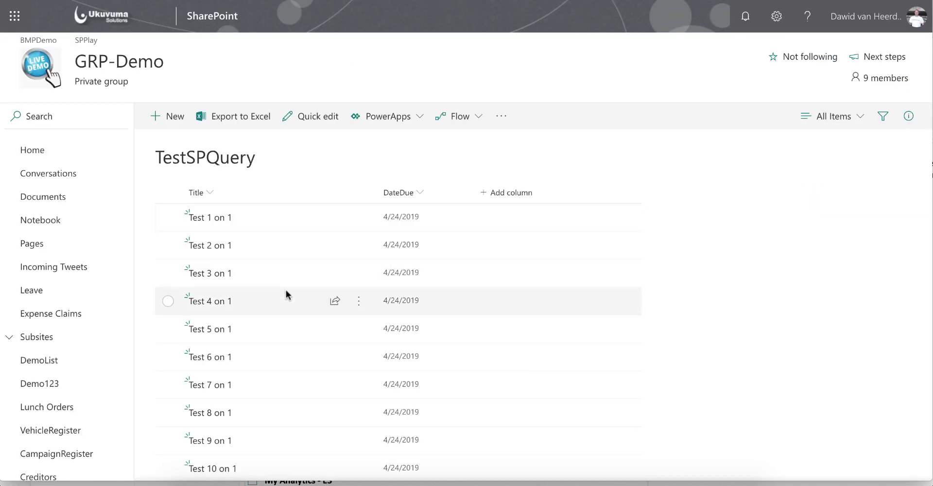
# Look through the items and due dates in the TestSPQuery list.
pyautogui.scroll(-1, 287, 294)
pyautogui.scroll(1, 286, 294)
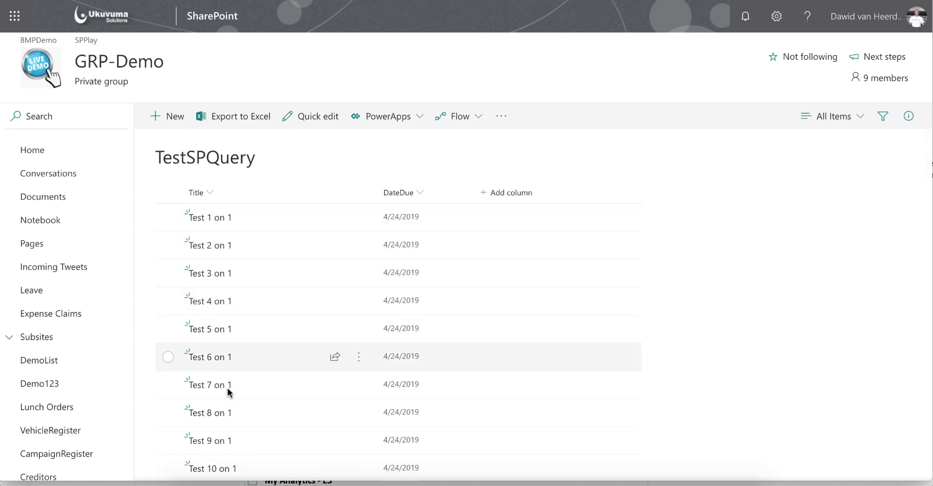
pyautogui.scroll(-7, 232, 405)
pyautogui.scroll(-20, 232, 404)
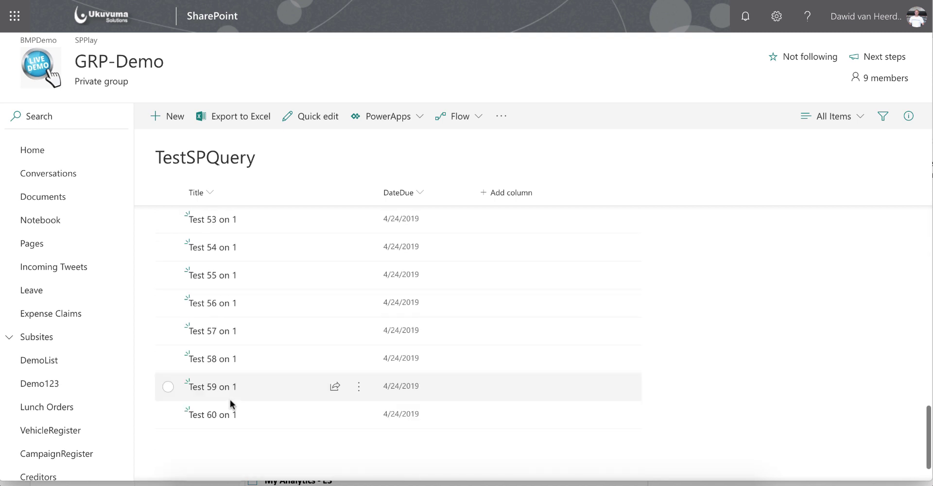
pyautogui.scroll(-7, 232, 404)
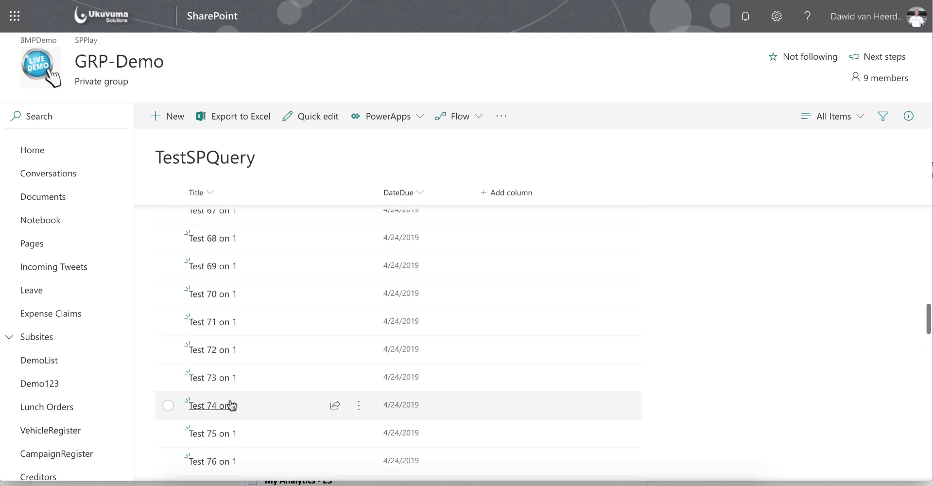
pyautogui.scroll(10, 231, 405)
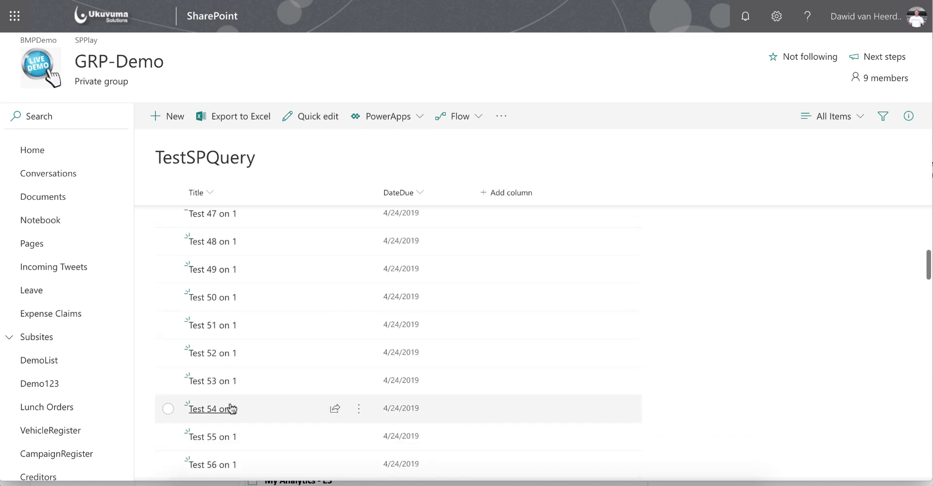
pyautogui.scroll(10, 252, 360)
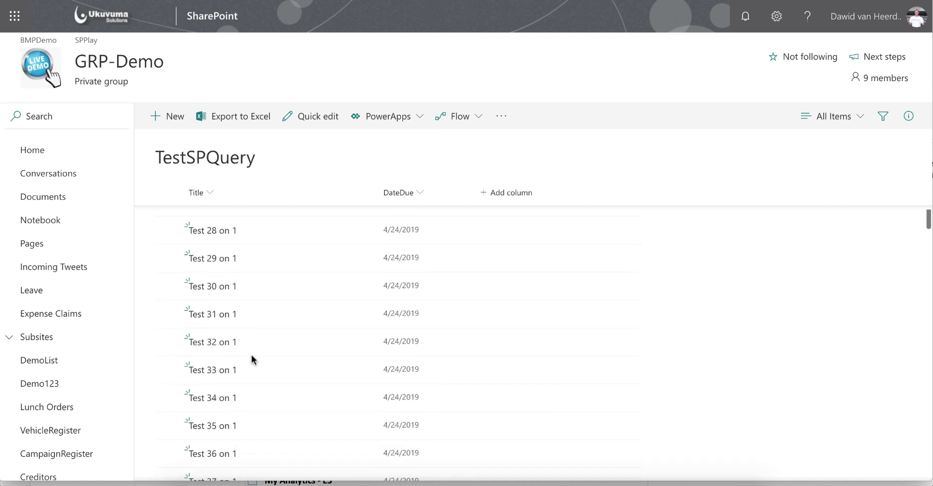
pyautogui.scroll(7, 252, 359)
pyautogui.scroll(7, 252, 359)
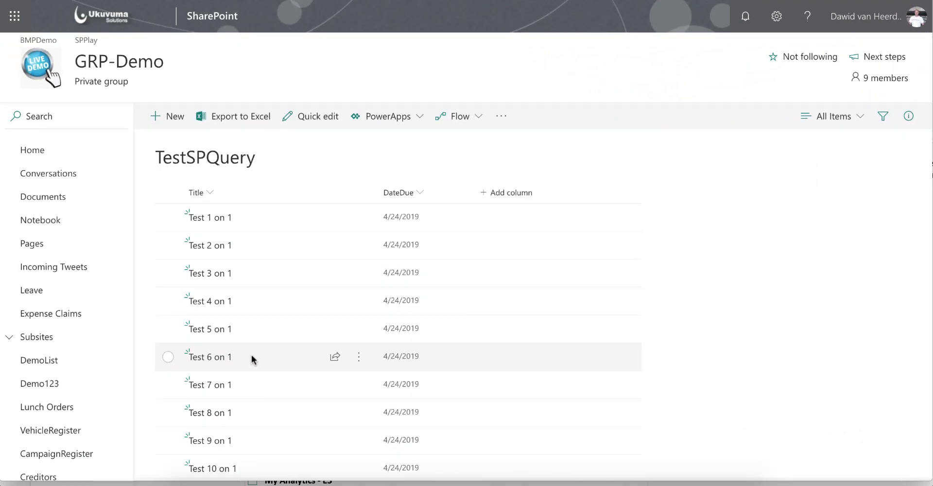
# Switch to Microsoft Flow and create a blank flow with the Flow button for mobile trigger "Manually trigger a flow".
pyautogui.click(140, 1)
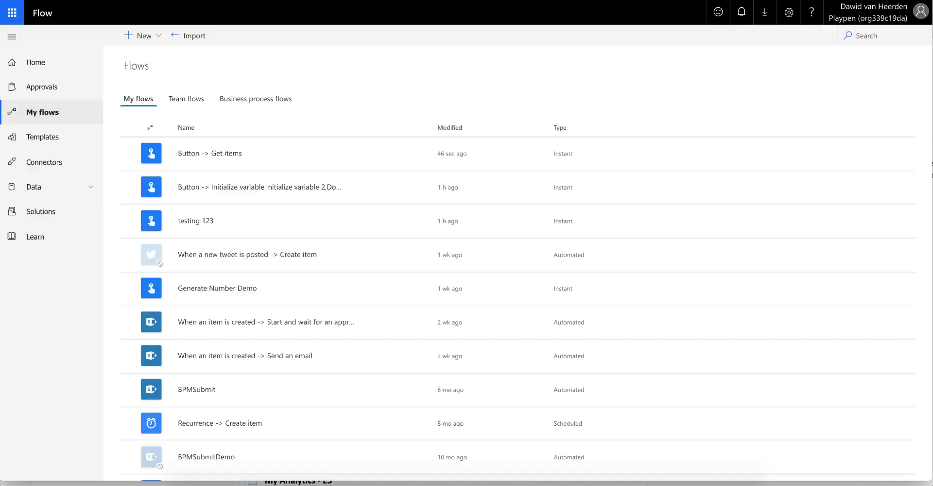
pyautogui.click(155, 35)
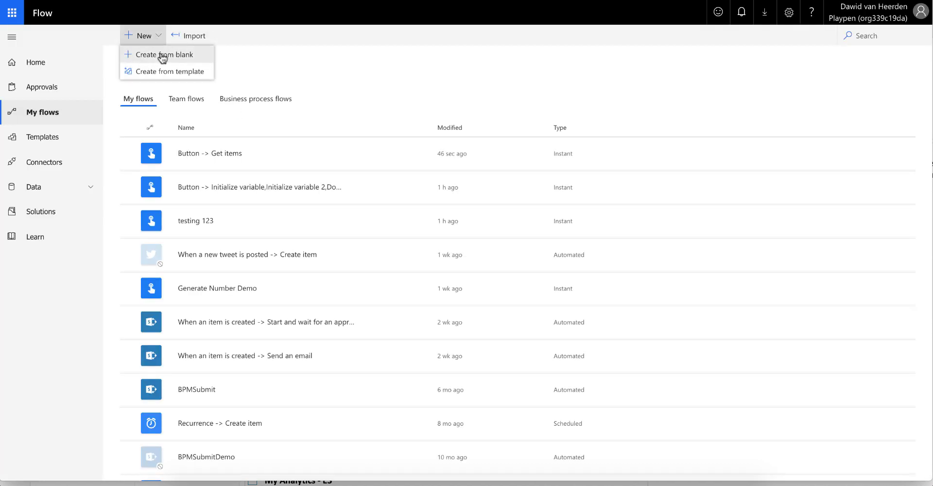
pyautogui.click(162, 54)
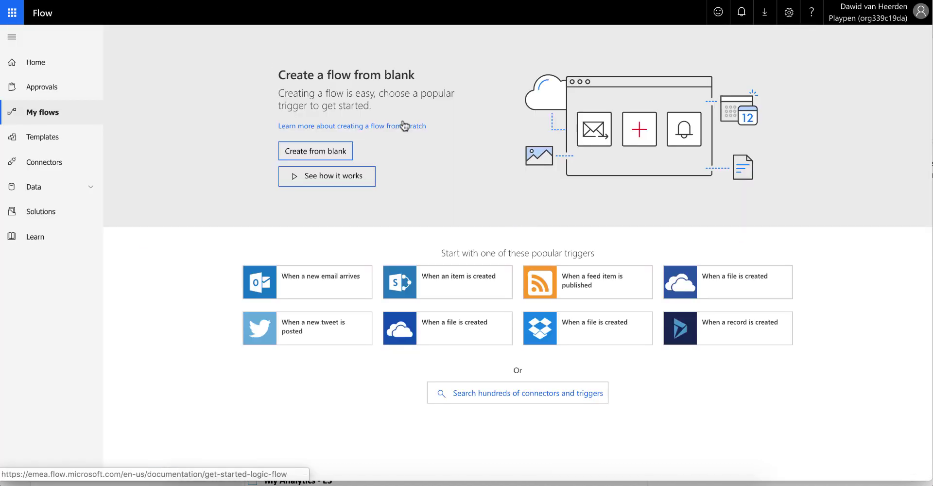
pyautogui.click(520, 389)
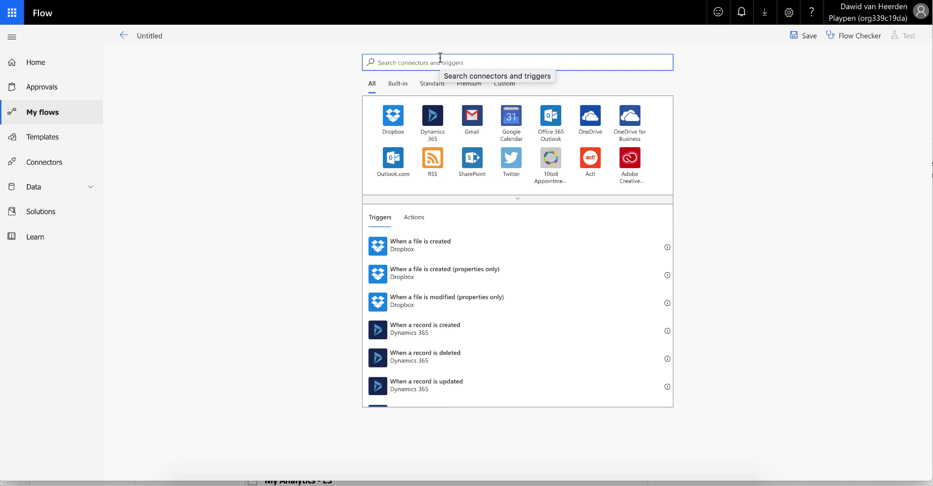
pyautogui.write('button')
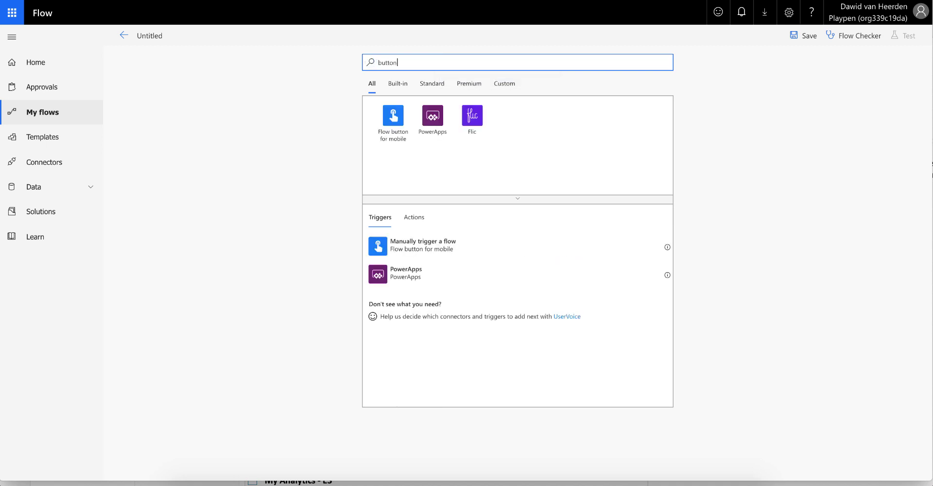
pyautogui.click(392, 127)
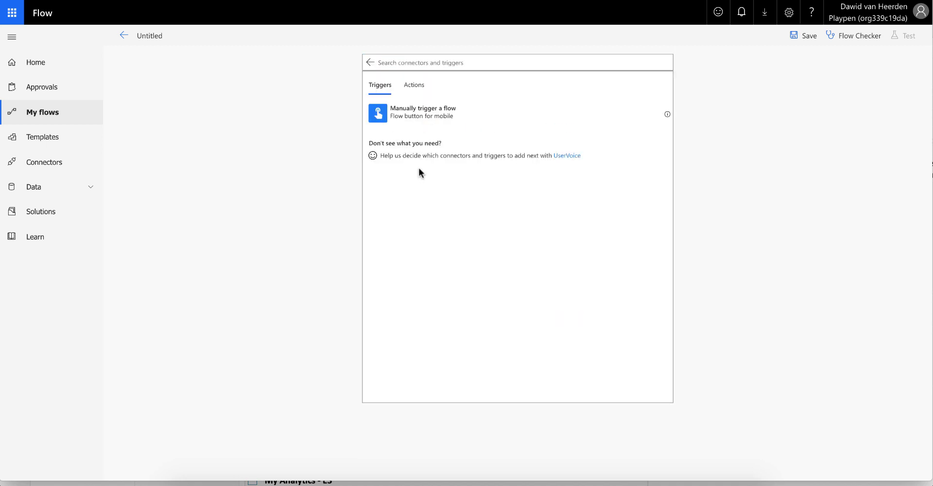
pyautogui.click(420, 117)
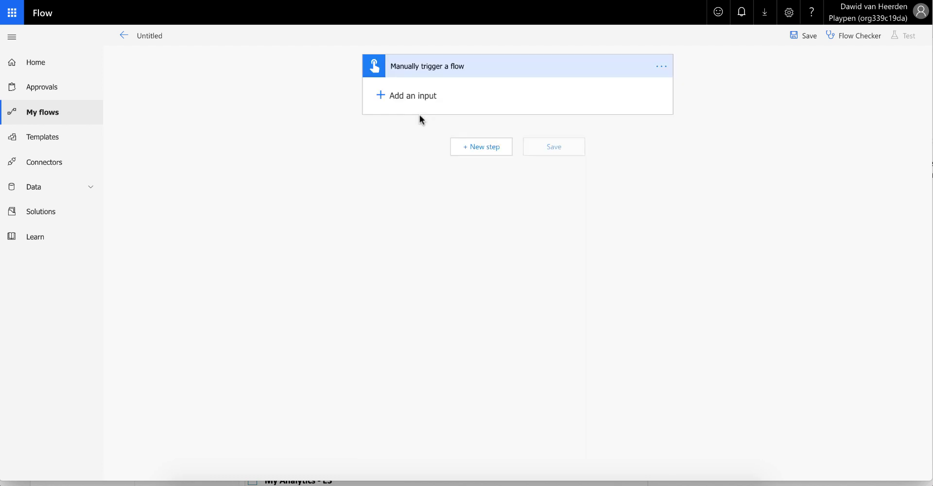
pyautogui.click(486, 150)
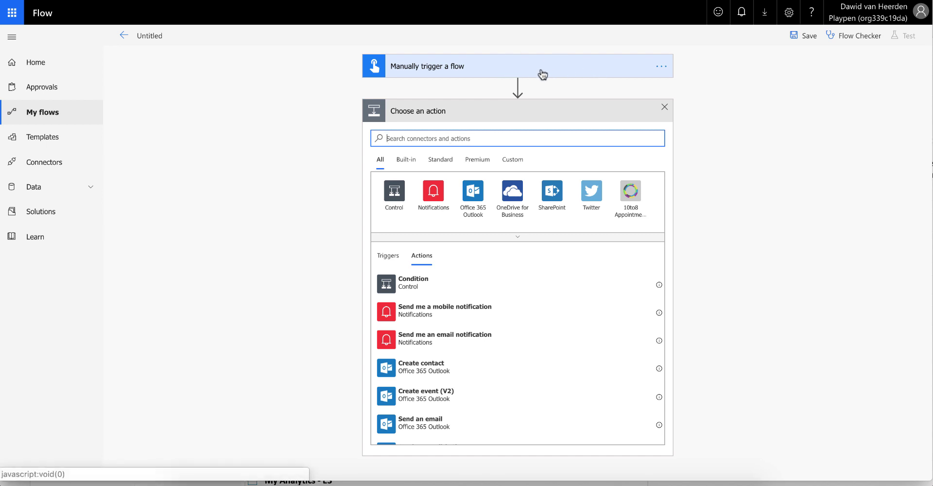
pyautogui.click(660, 67)
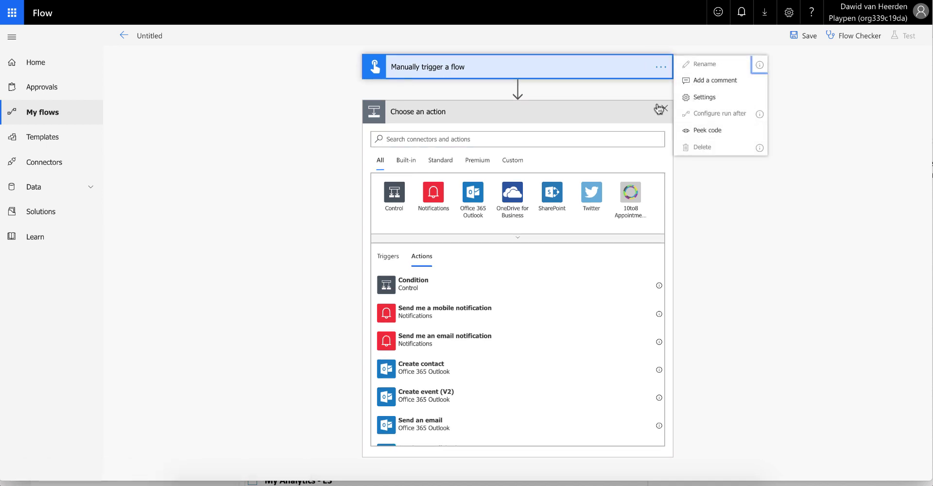
pyautogui.click(554, 200)
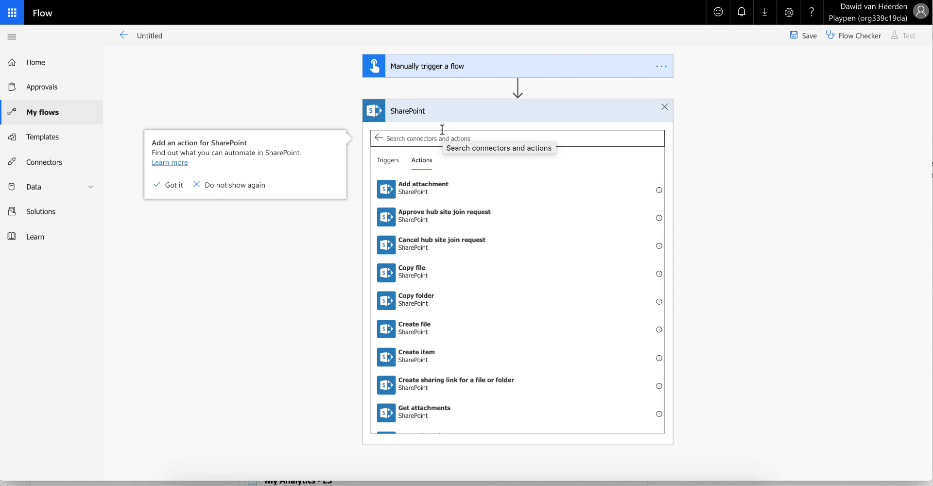
pyautogui.scroll(-1, 458, 316)
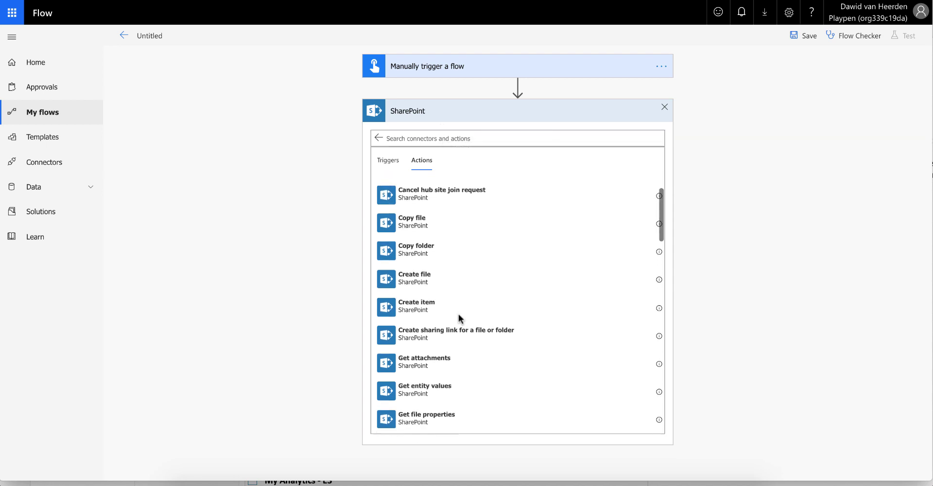
pyautogui.scroll(-5, 459, 317)
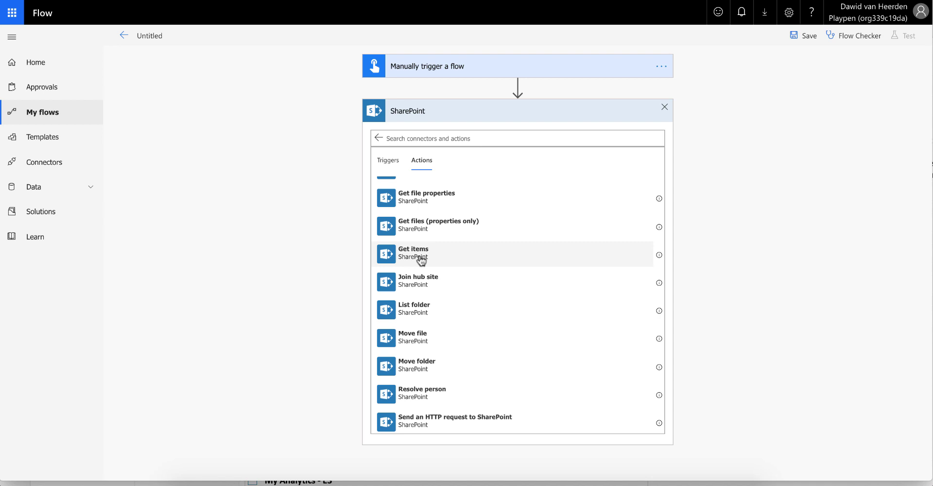
pyautogui.scroll(-7, 438, 259)
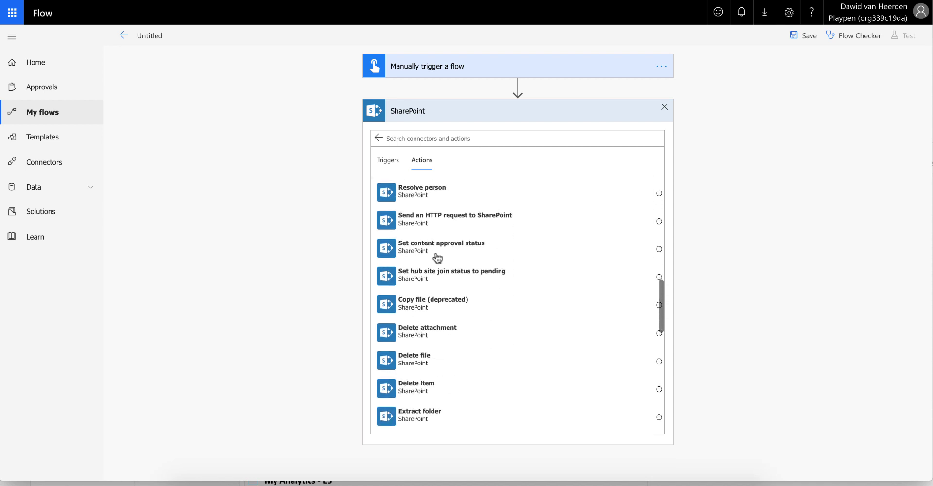
pyautogui.scroll(-4, 438, 259)
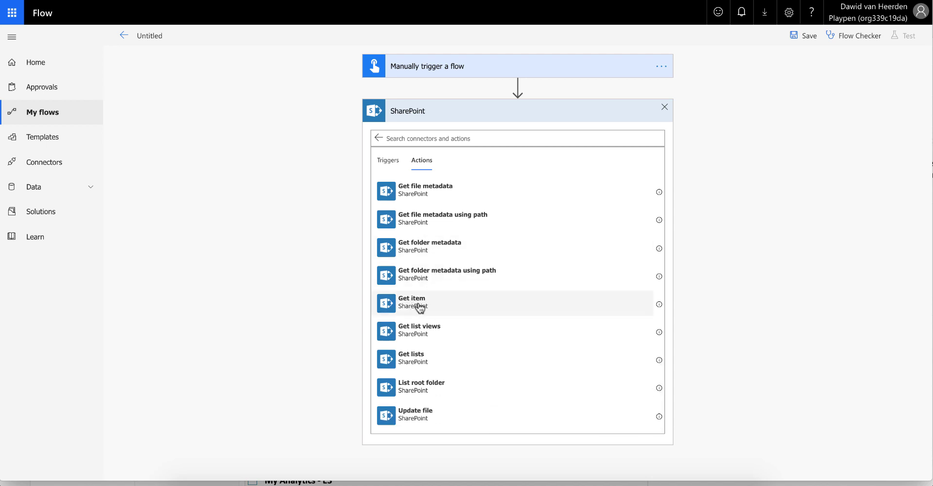
pyautogui.click(419, 307)
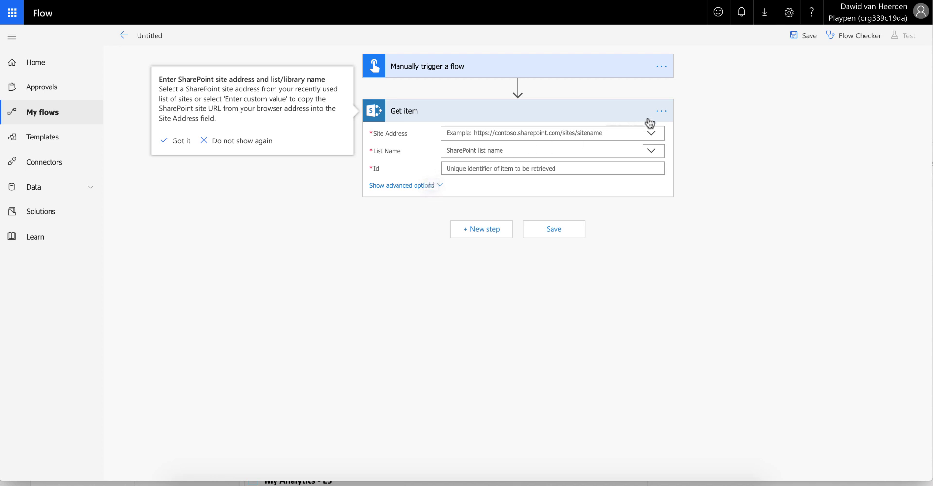
pyautogui.click(661, 111)
pyautogui.click(702, 191)
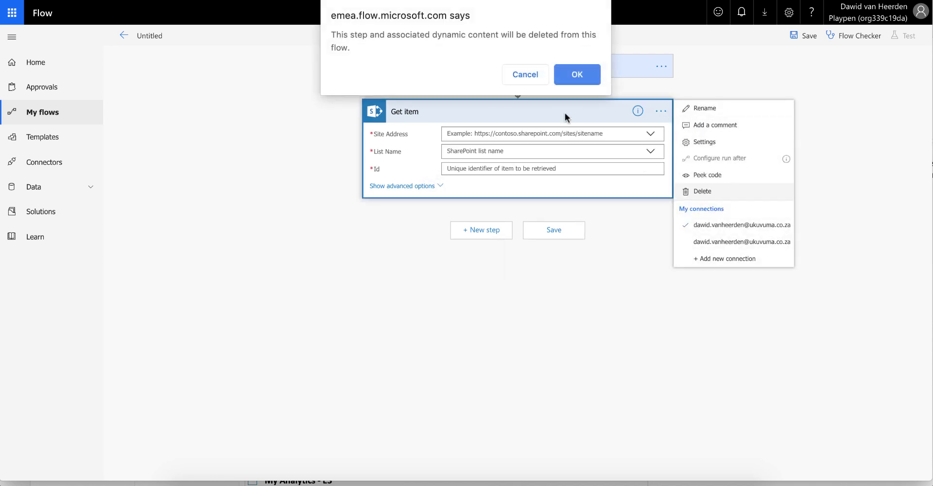
pyautogui.click(575, 76)
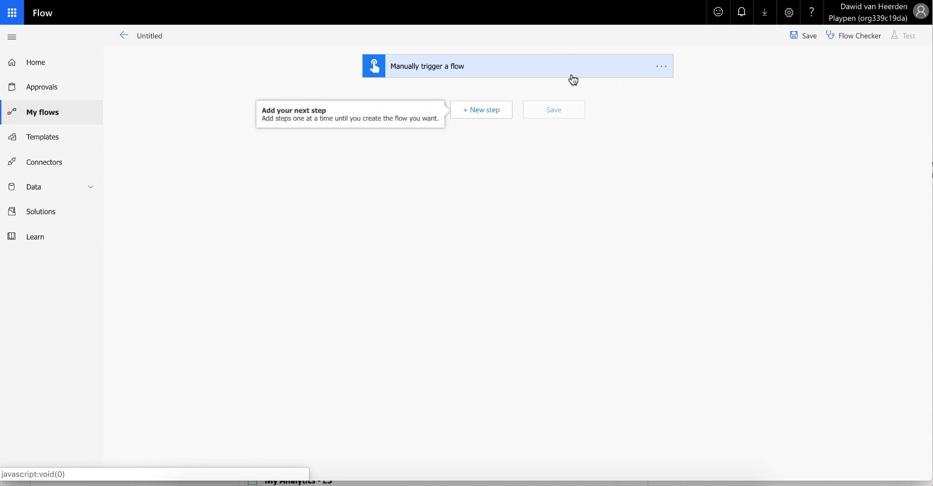
# Add a SharePoint "Get items" action after the manual trigger.
pyautogui.click(480, 110)
pyautogui.click(548, 193)
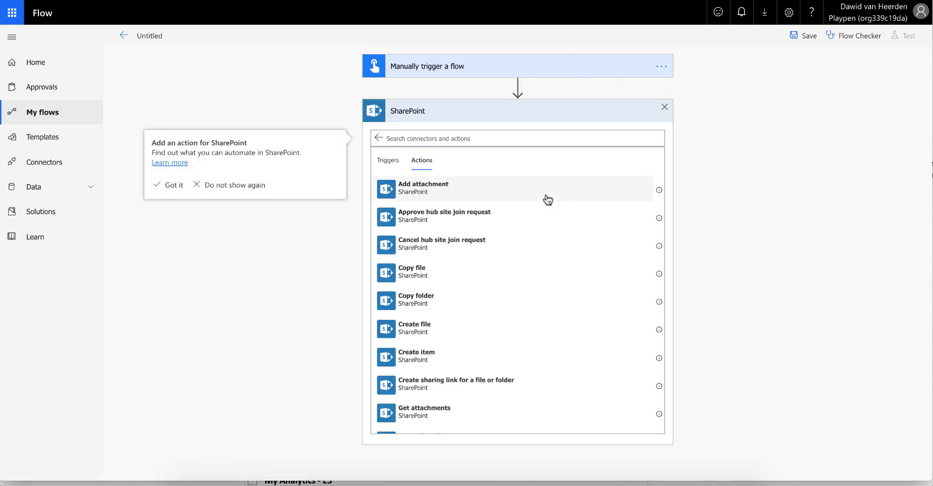
pyautogui.scroll(-3, 470, 367)
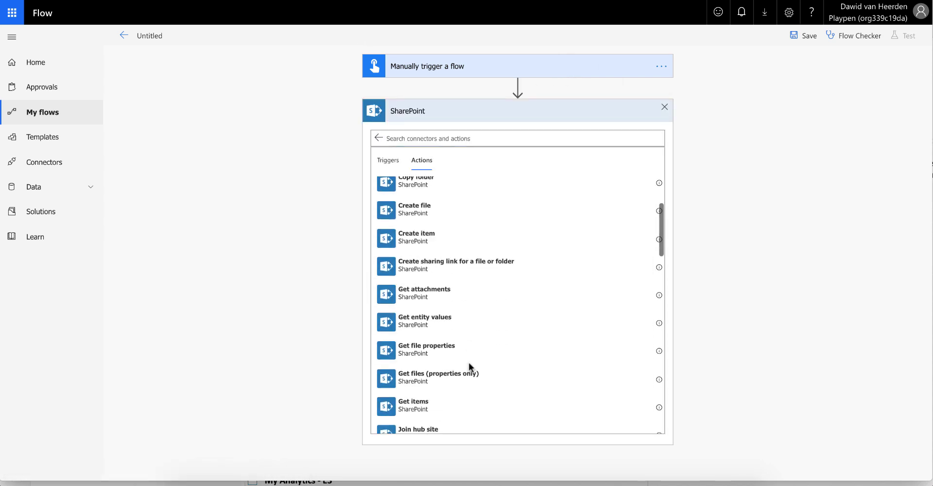
pyautogui.click(413, 403)
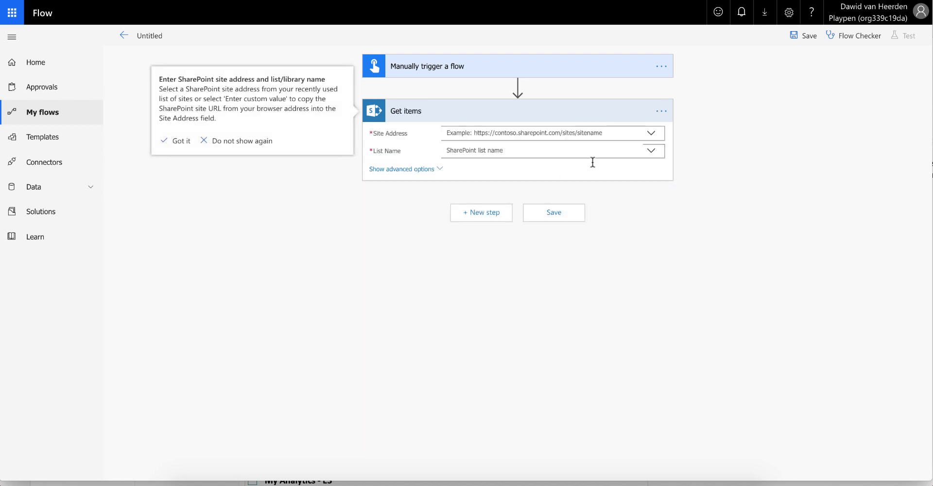
# Point the Get items action at the GRP-Demo site and the TestSPQuery list, and show its advanced options.
pyautogui.click(651, 136)
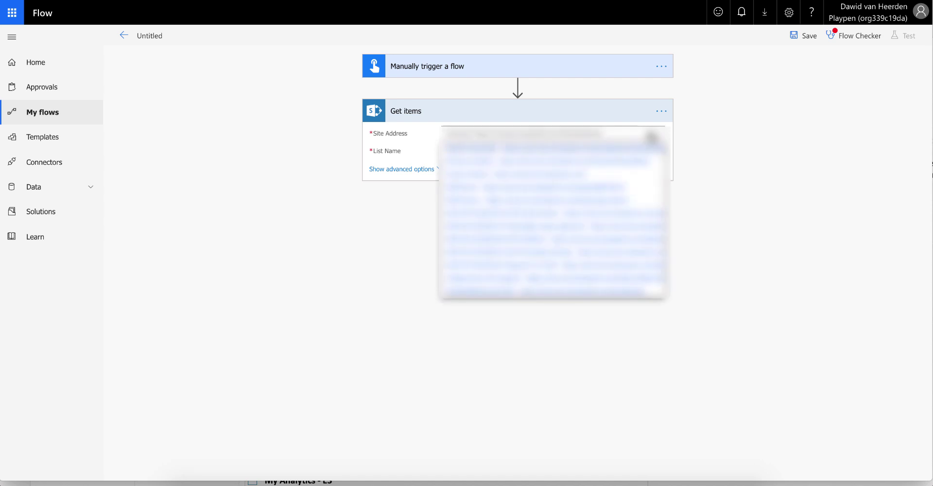
pyautogui.click(496, 189)
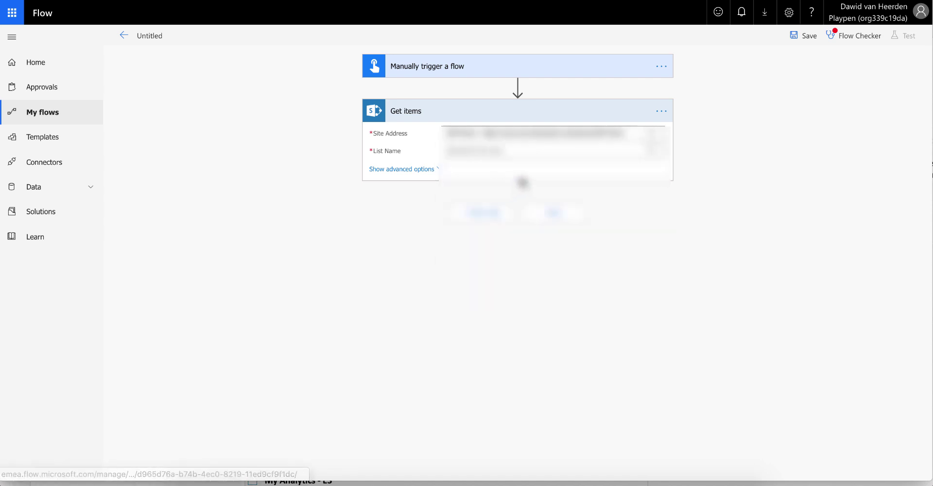
pyautogui.click(652, 155)
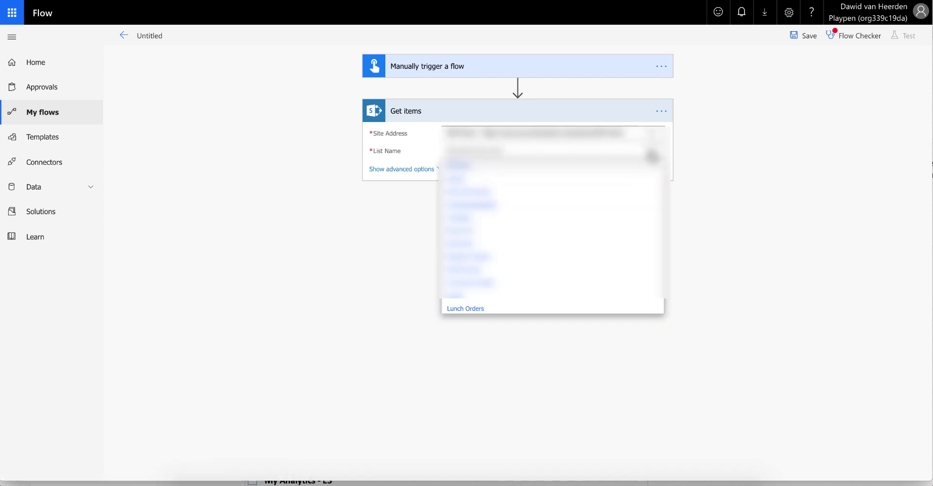
pyautogui.scroll(-5, 538, 267)
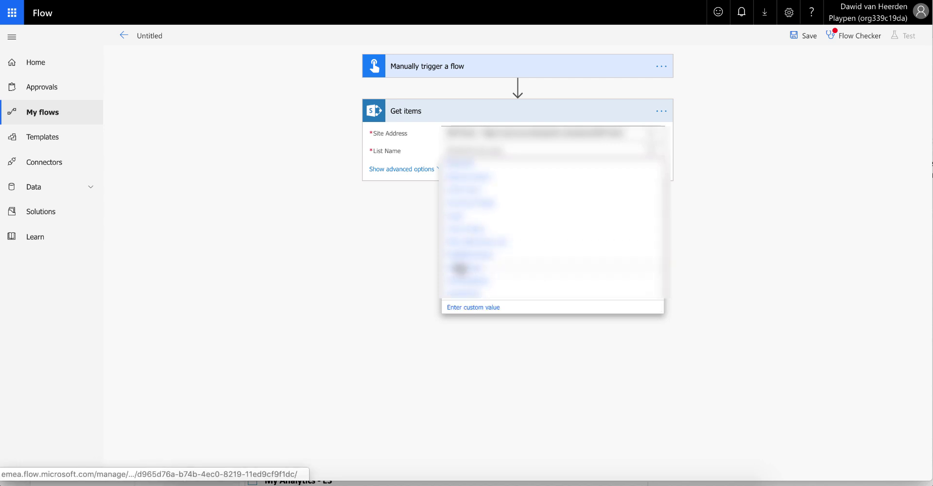
pyautogui.click(482, 269)
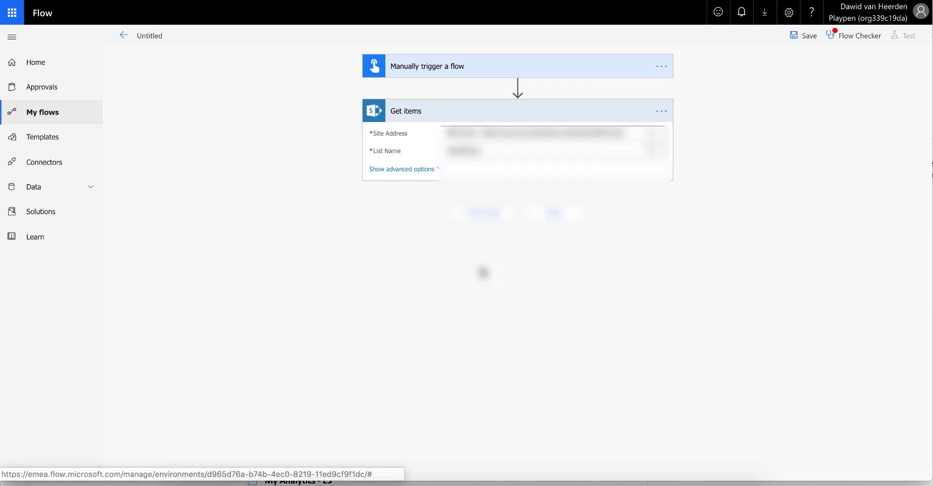
pyautogui.click(433, 166)
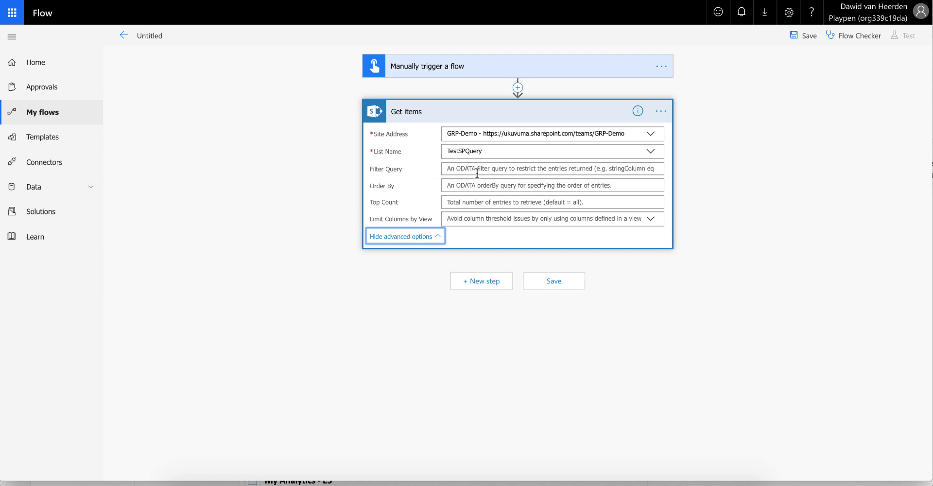
# Turn on pagination in the Get items action's settings with a limit of 100000 and apply the settings.
pyautogui.click(660, 113)
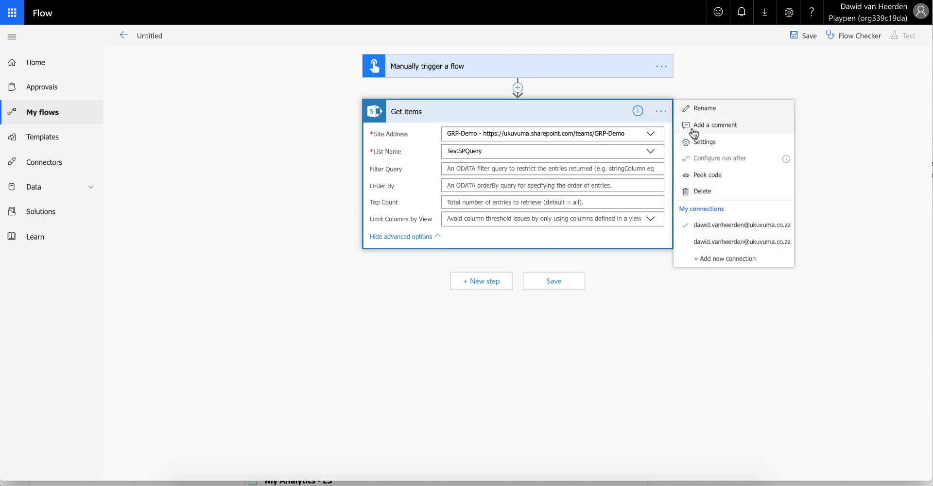
pyautogui.click(714, 144)
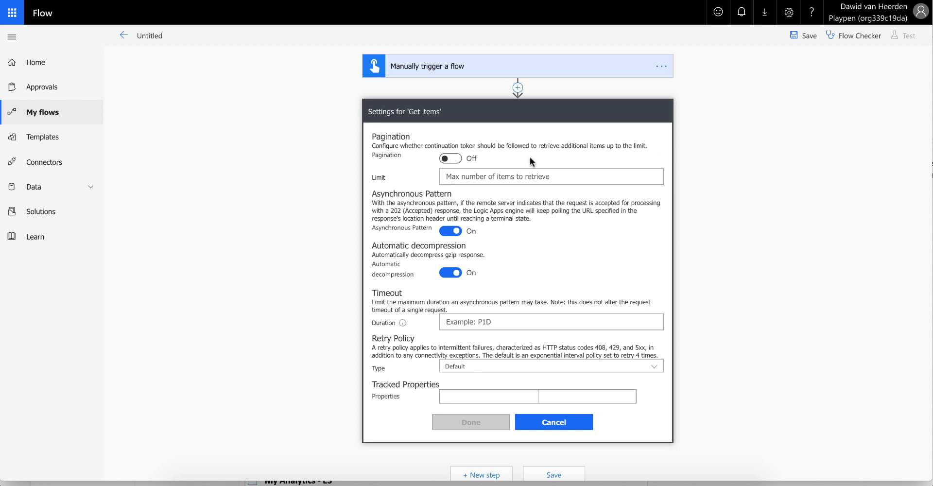
pyautogui.click(451, 160)
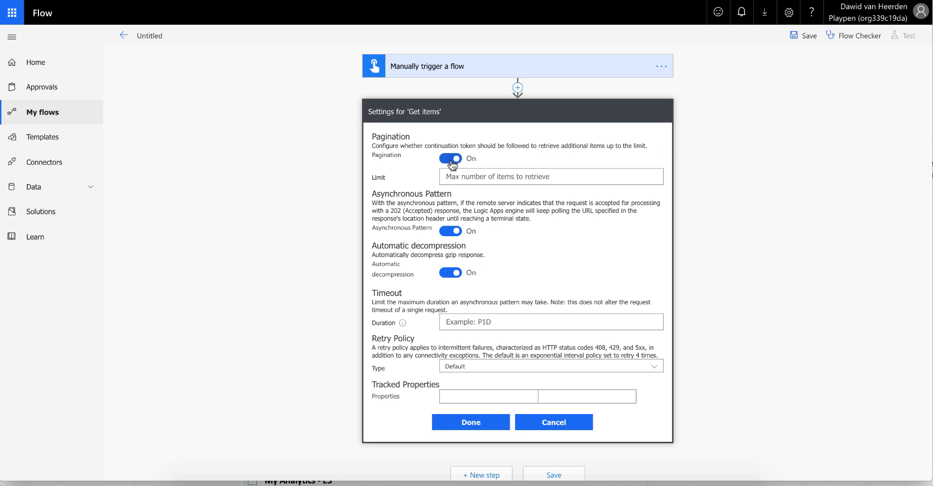
pyautogui.click(494, 177)
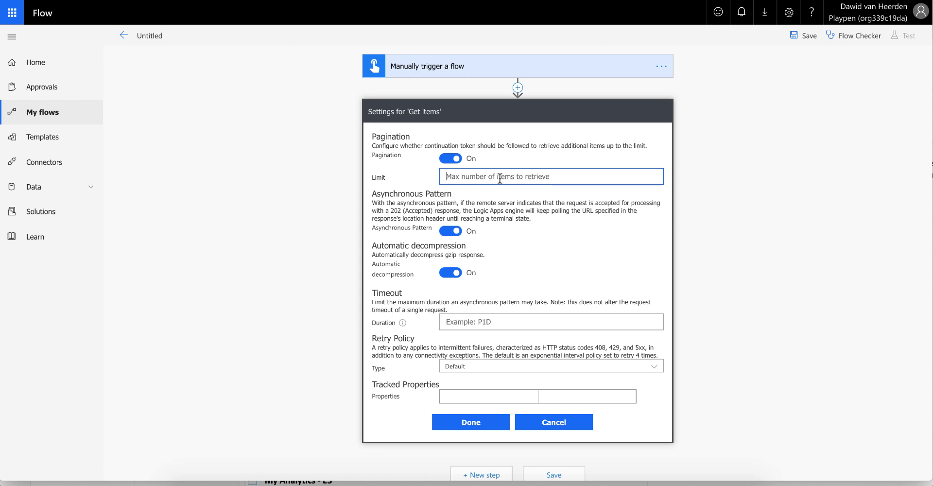
pyautogui.write('100000')
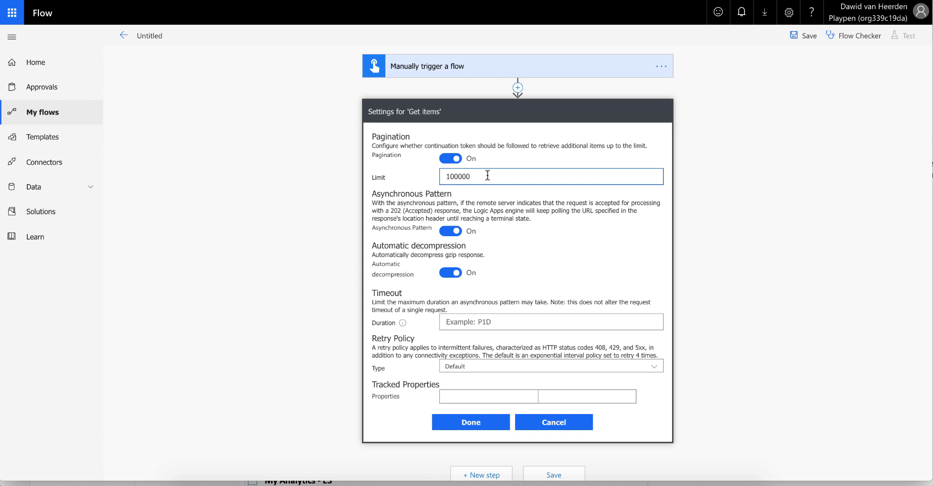
pyautogui.click(464, 425)
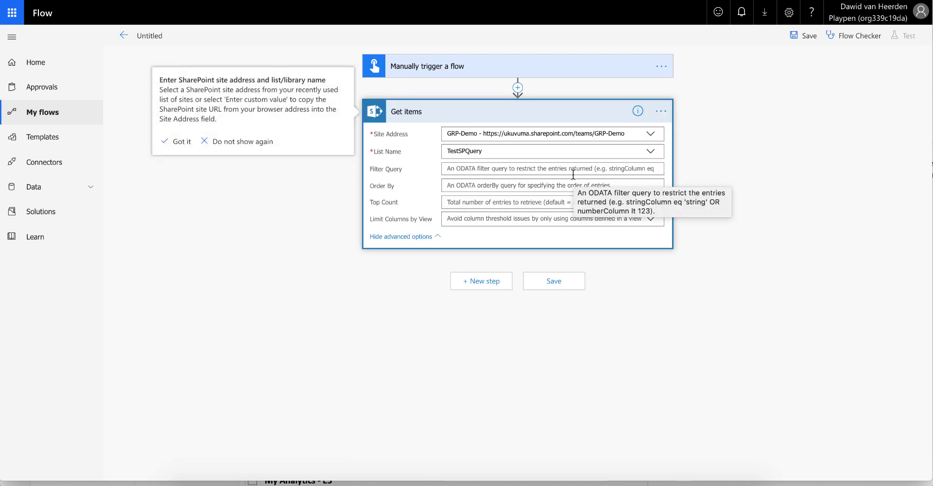
# Switch to the TestSPQuery list in SharePoint, examine the DateDue column's definition in the list settings, and return to the list.
pyautogui.click(535, 169)
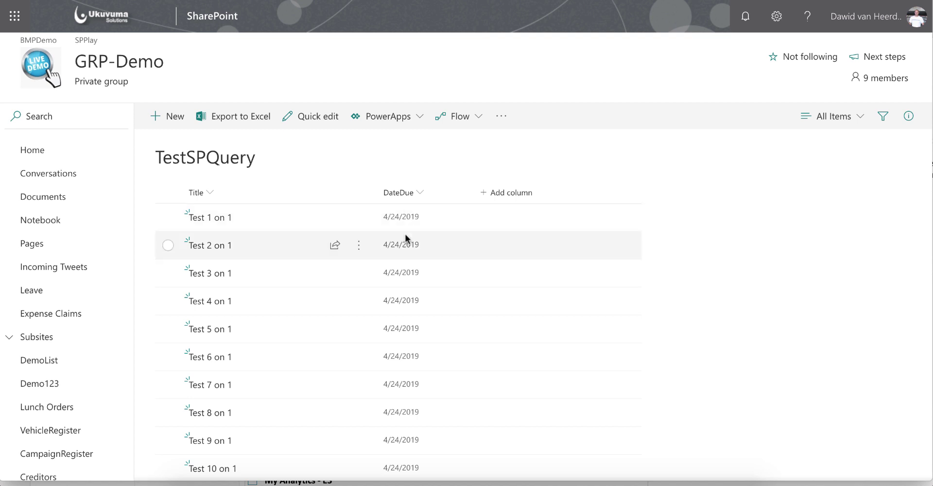
pyautogui.click(776, 19)
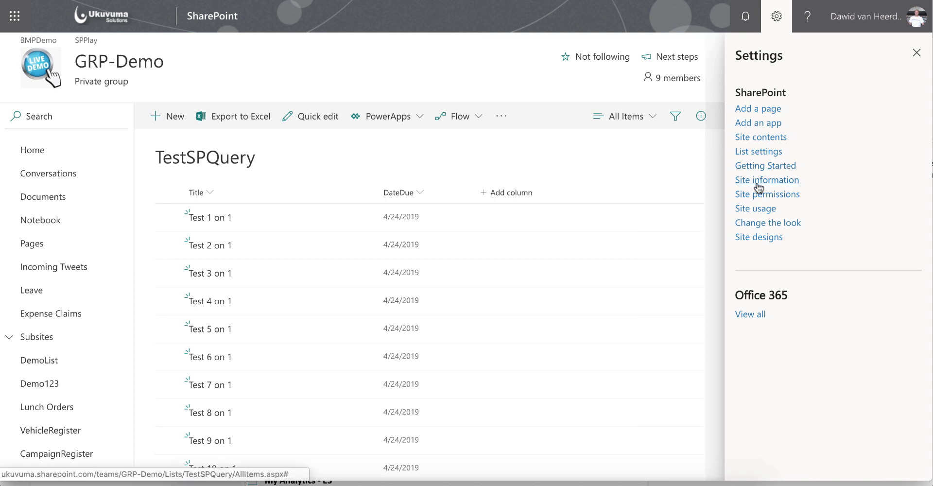
pyautogui.click(767, 156)
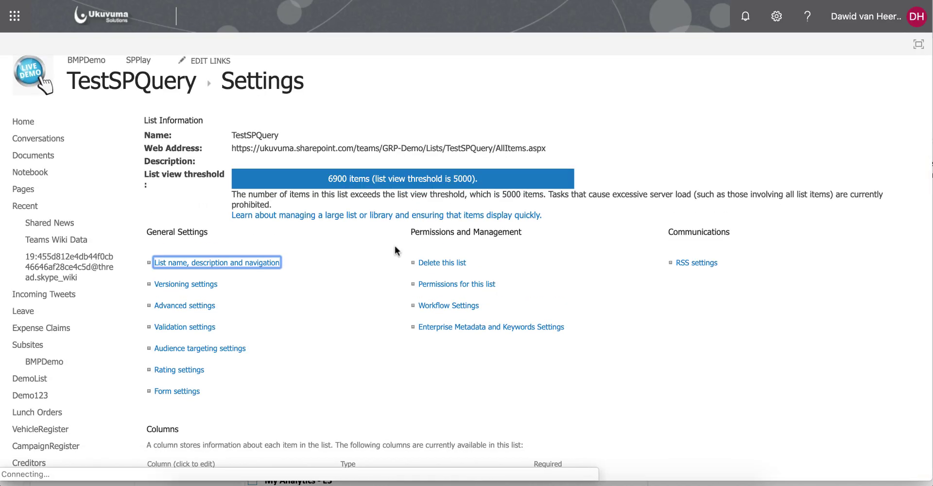
pyautogui.scroll(-4, 395, 246)
pyautogui.scroll(-1, 394, 246)
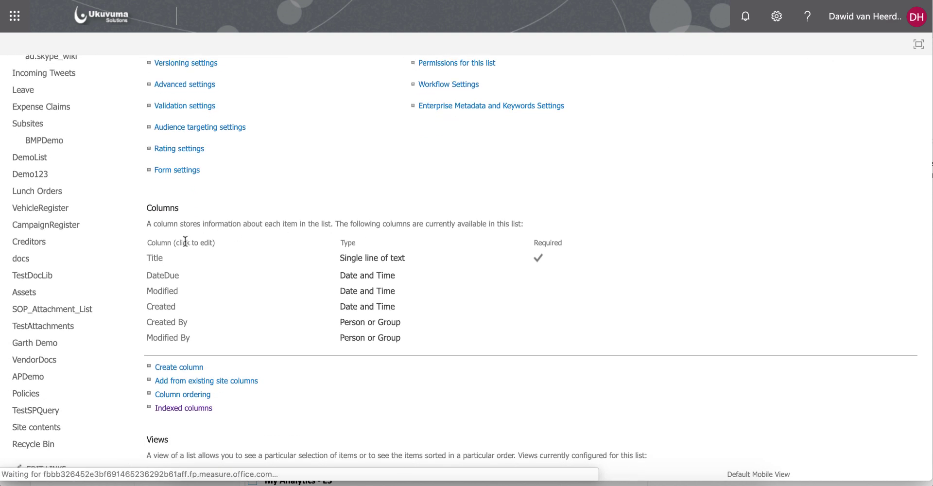
pyautogui.click(160, 276)
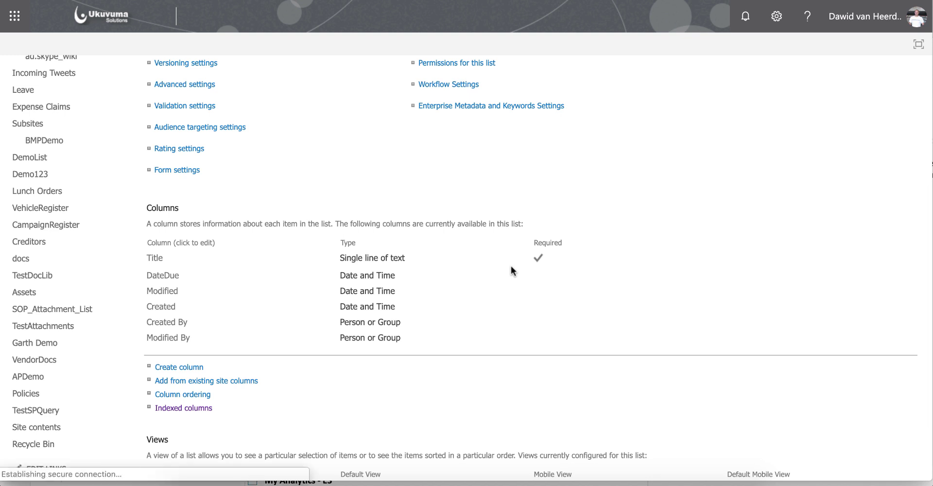
pyautogui.scroll(-3, 402, 223)
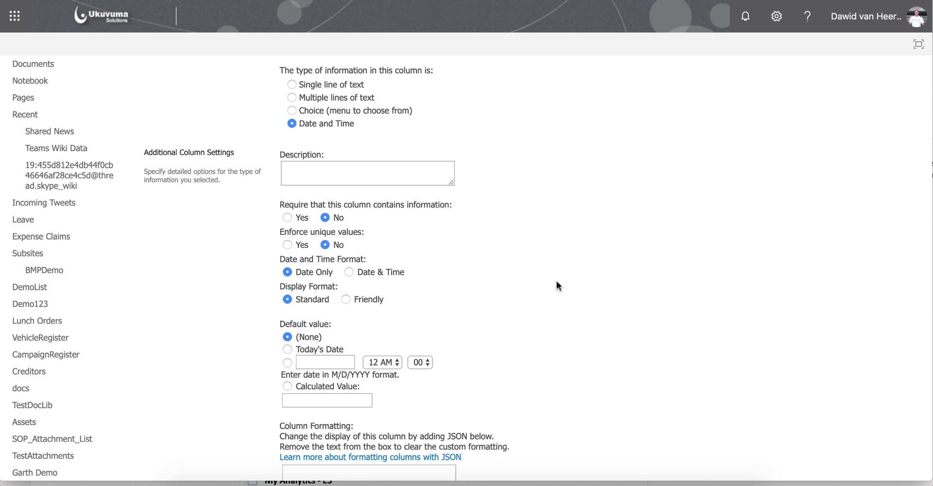
pyautogui.scroll(3, 556, 282)
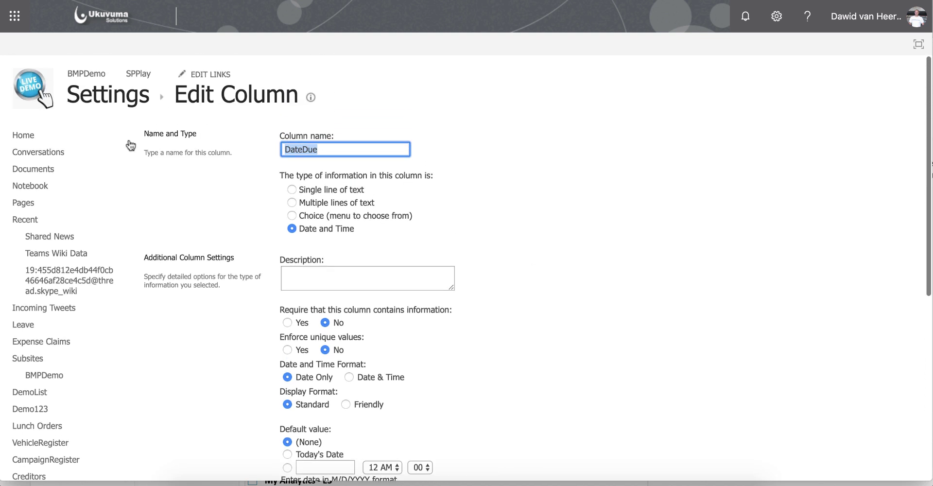
pyautogui.scroll(-9, 85, 336)
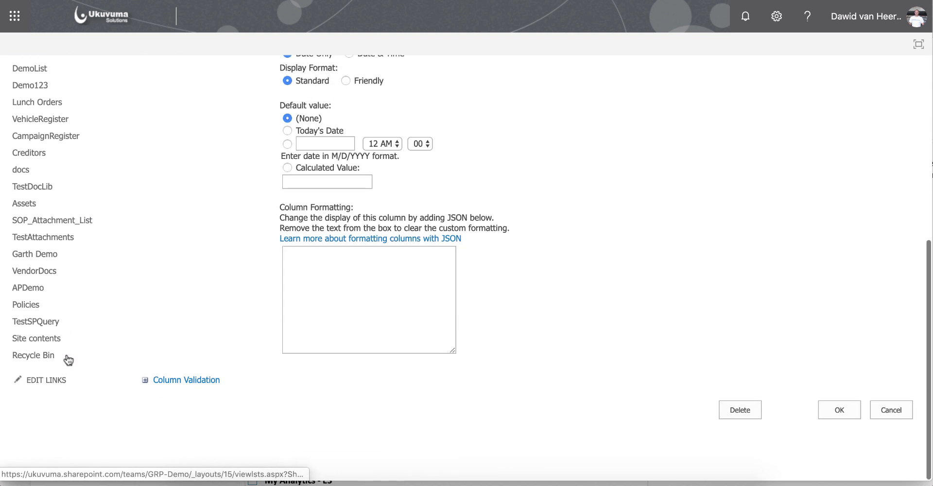
pyautogui.click(39, 323)
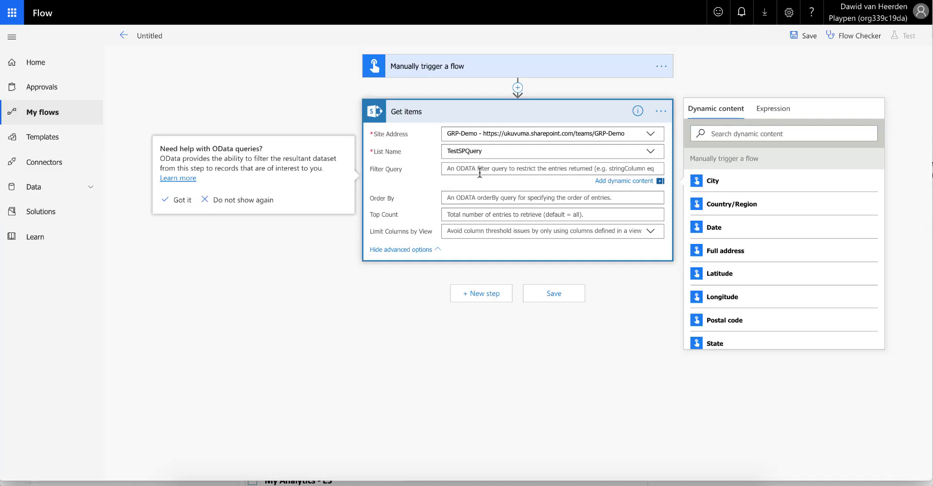
# Back in Microsoft Flow, set the Get items filter query to DateDue gt 'utcNow()', with utcNow() as an expression inside single quotes.
pyautogui.click(479, 171)
pyautogui.write('DateD')
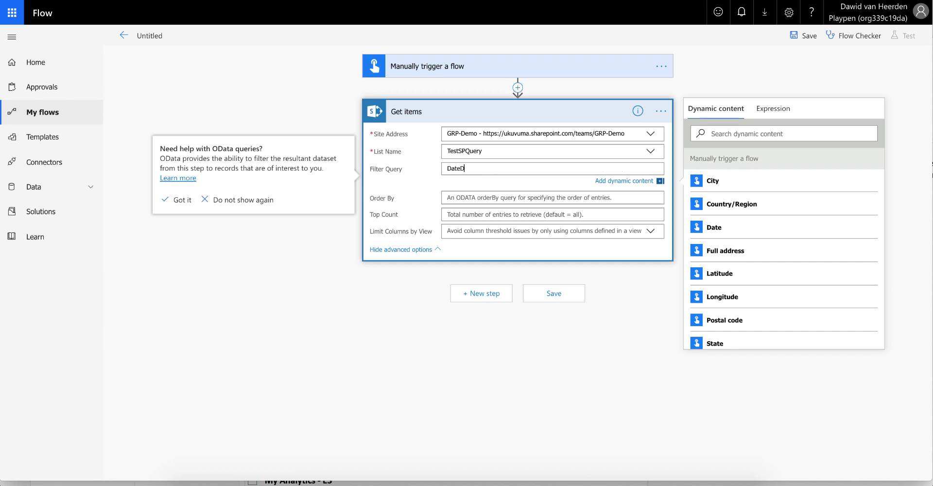
pyautogui.write('ue gt')
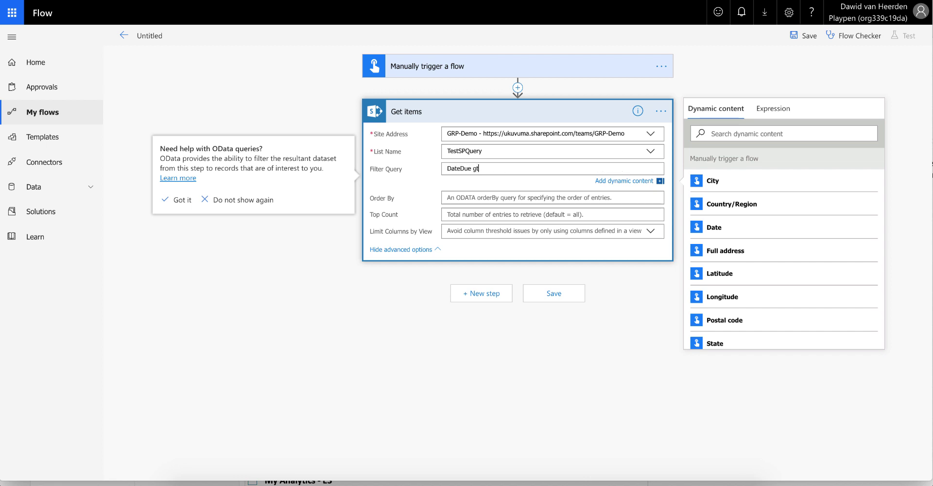
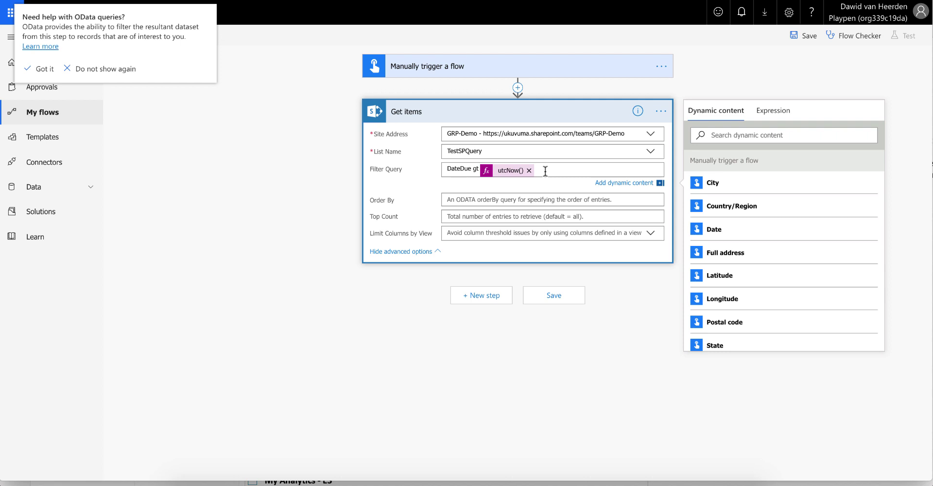
pyautogui.click(553, 171)
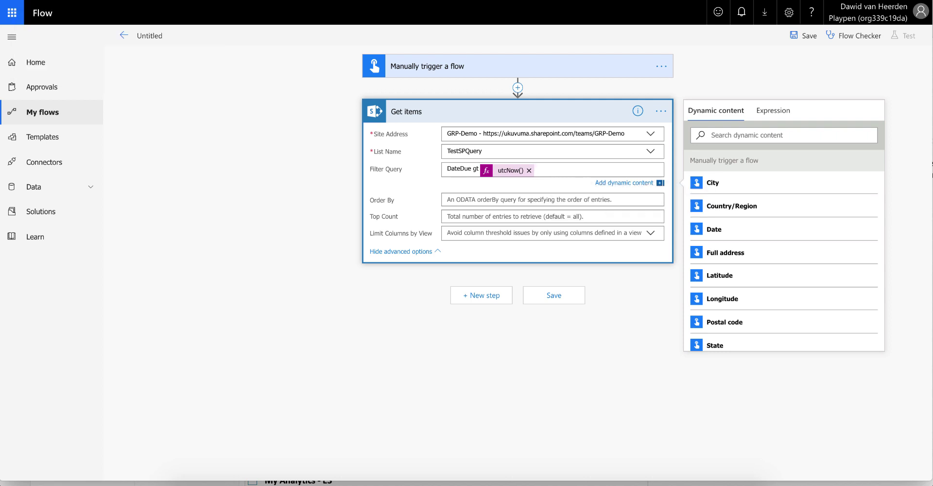
pyautogui.click(479, 169)
pyautogui.write("'")
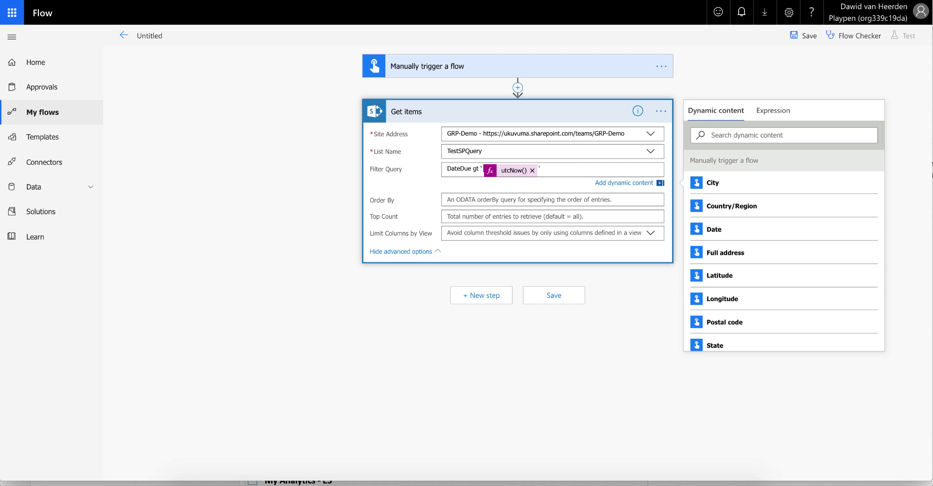
# Extend the filter query with a second condition, and DateDue lt, followed by a pair of single quotes.
pyautogui.click(554, 168)
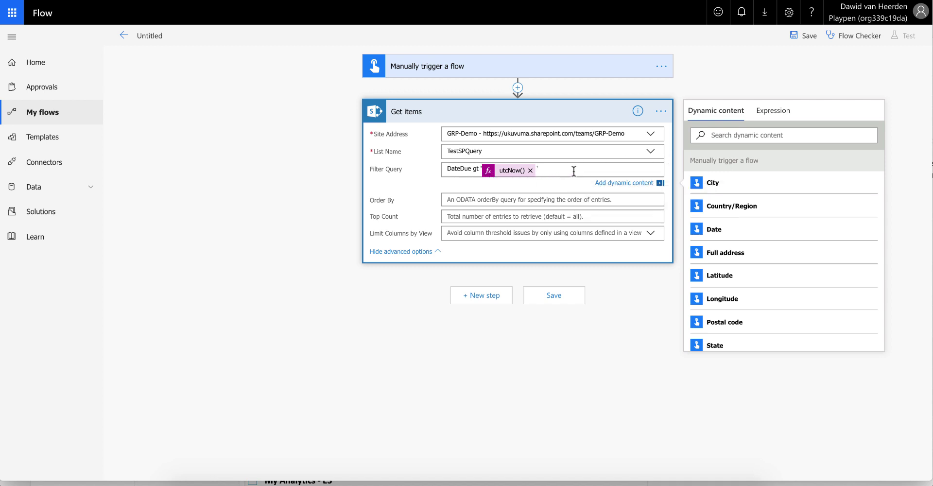
pyautogui.write('and DateDue')
pyautogui.write('lt ')
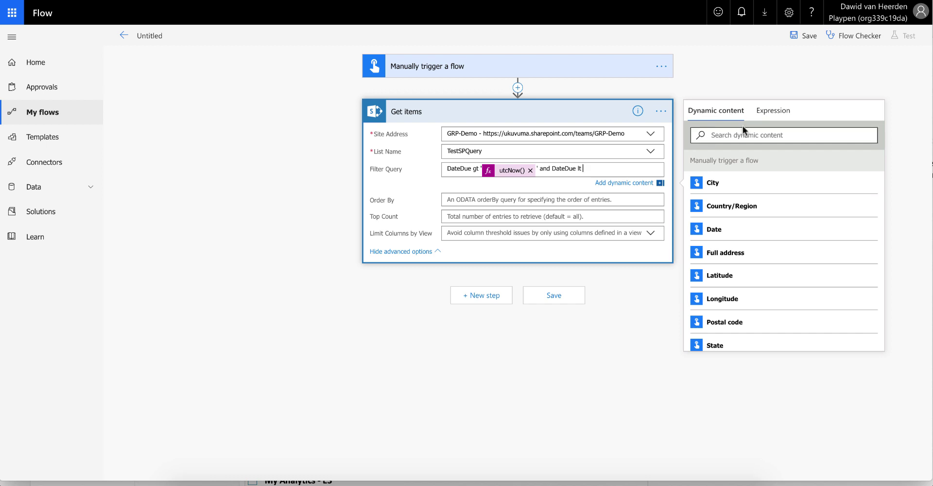
pyautogui.write("'")
# Insert the expression getFutureTime(2,'Day') between the single quotes of the second DateDue condition.
pyautogui.click(773, 111)
pyautogui.write('f')
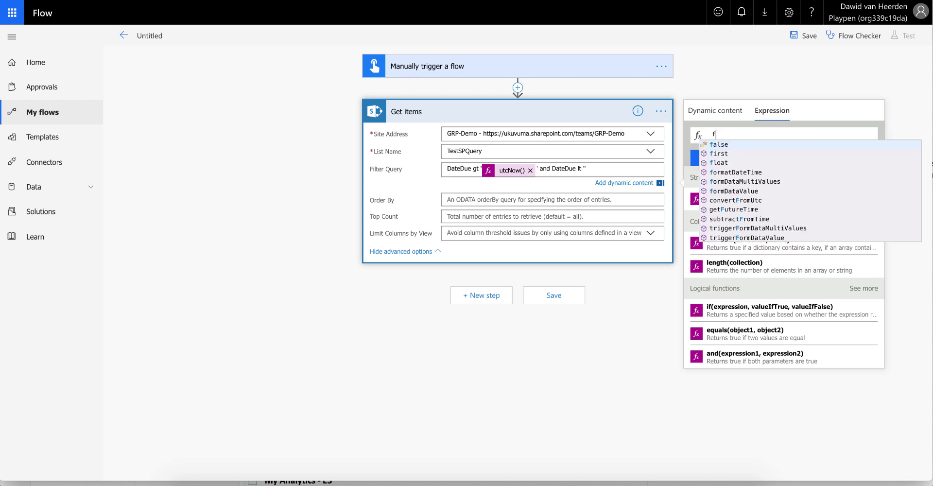
pyautogui.write('uture')
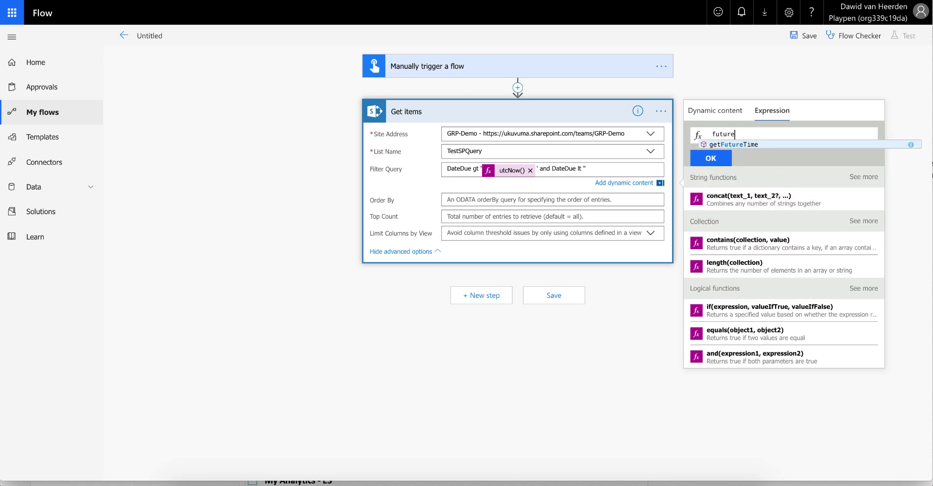
pyautogui.click(739, 145)
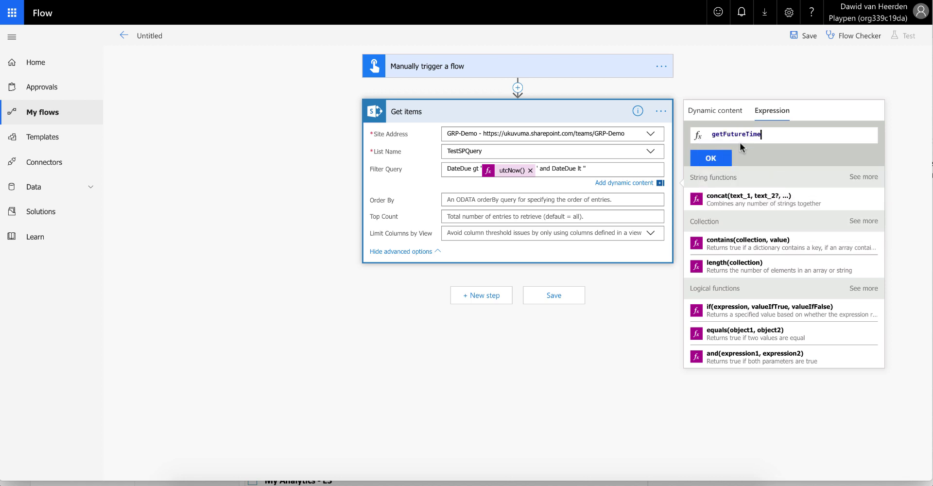
pyautogui.write('(')
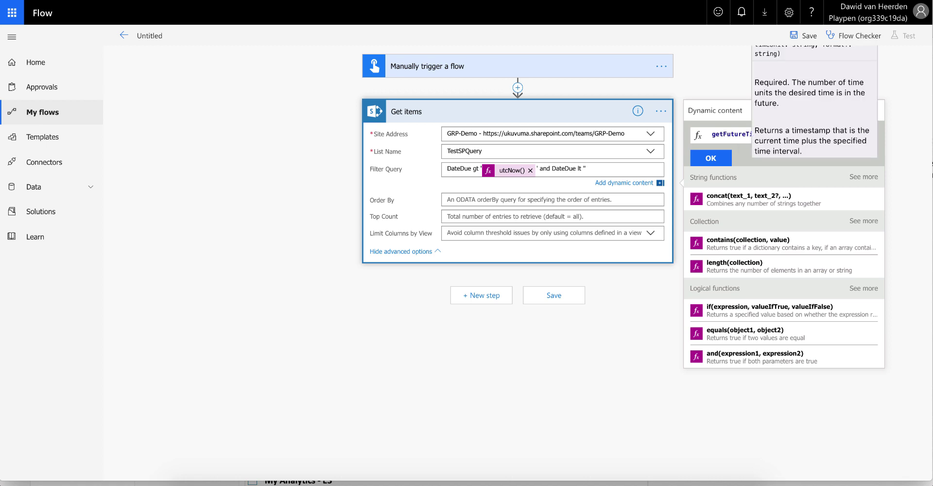
pyautogui.write('2')
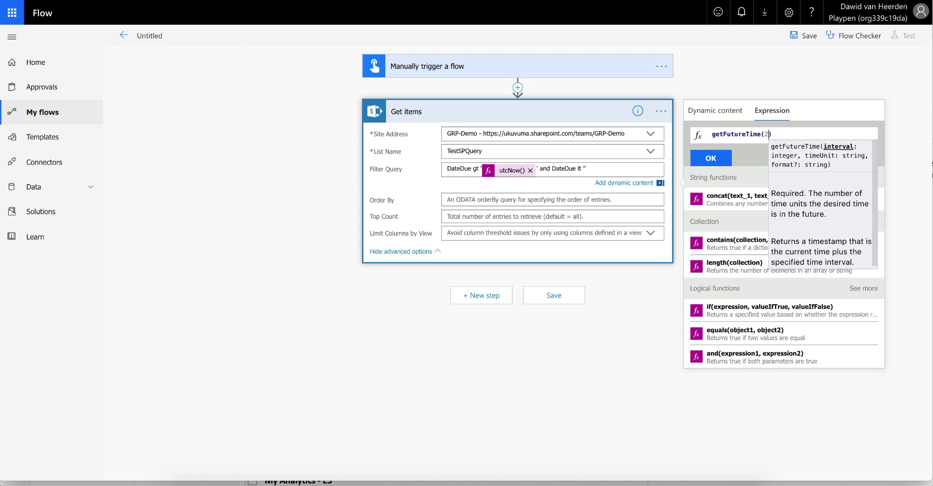
pyautogui.write(',')
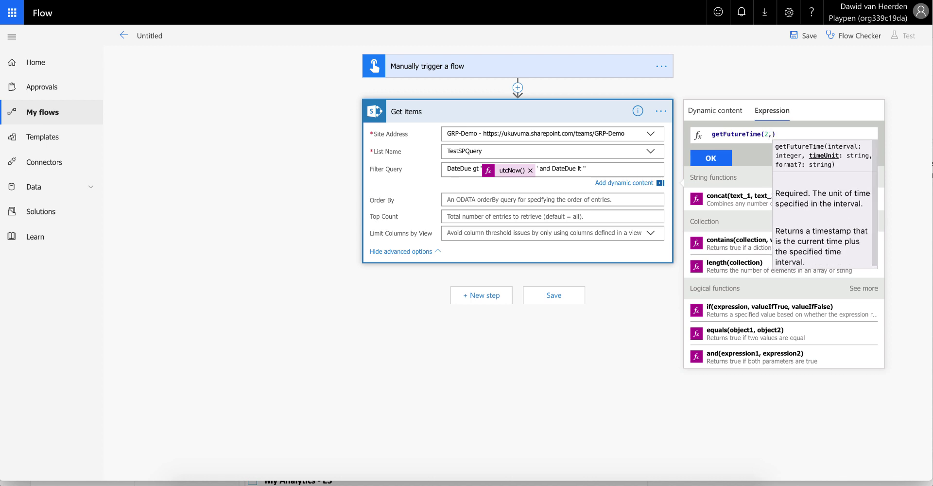
pyautogui.write("'Dy")
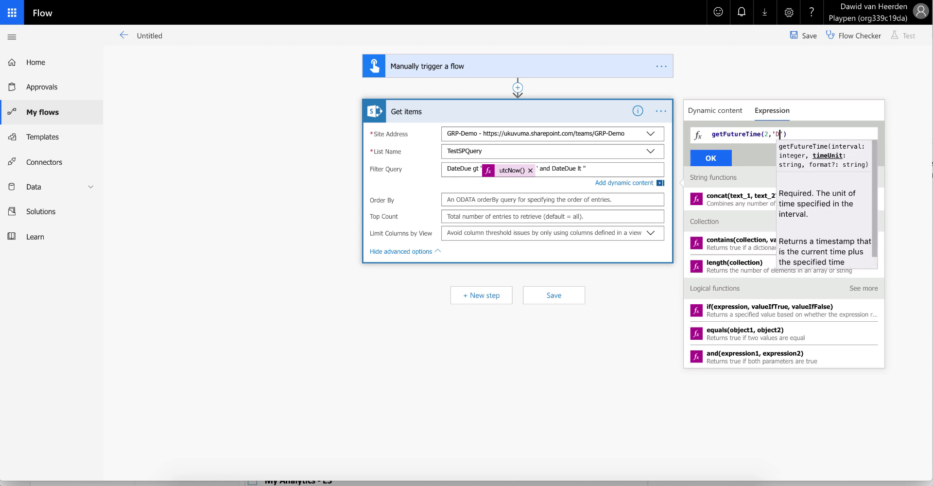
pyautogui.press('BackSpace')
pyautogui.write('ay')
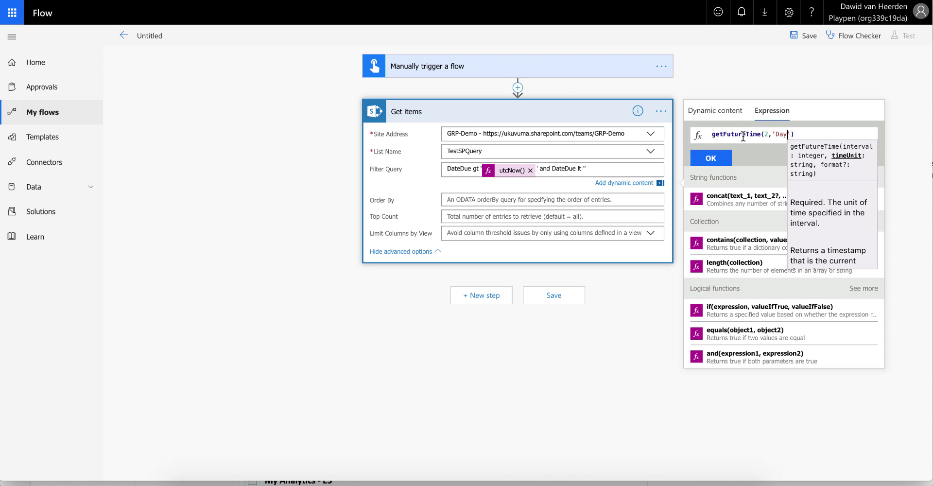
pyautogui.click(711, 159)
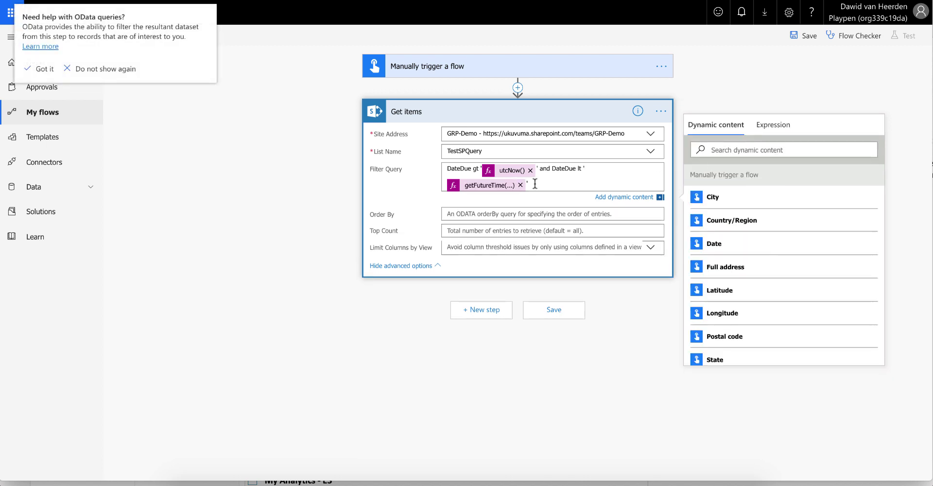
# Save the flow and run a manual test of it using the existing SharePoint connection.
pyautogui.click(808, 36)
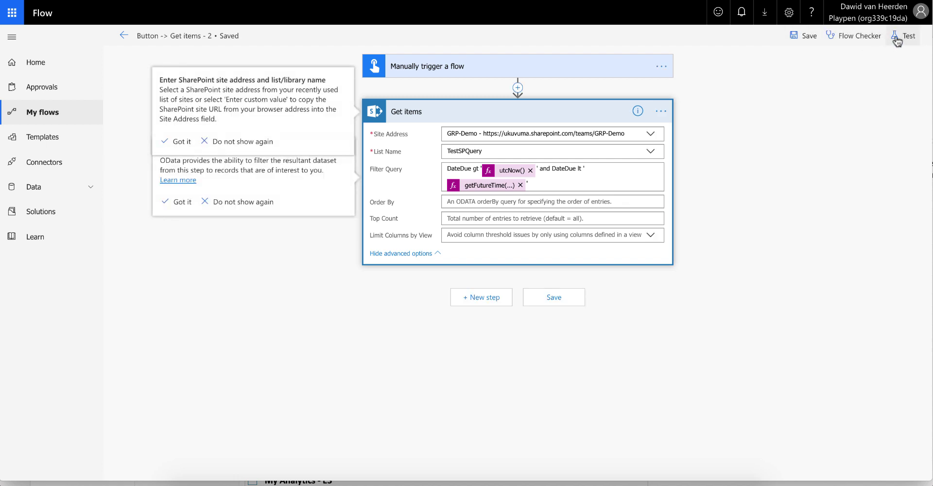
pyautogui.click(902, 37)
pyautogui.click(807, 65)
pyautogui.click(793, 112)
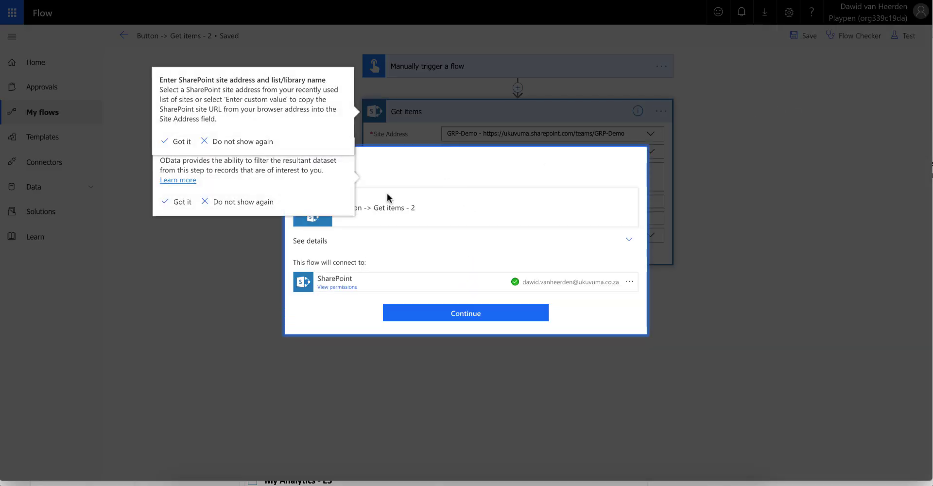
pyautogui.click(471, 319)
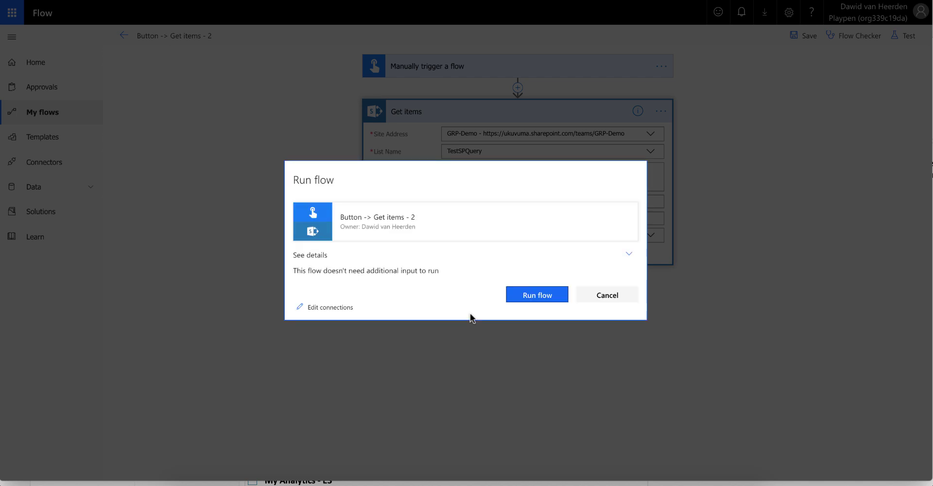
pyautogui.click(538, 300)
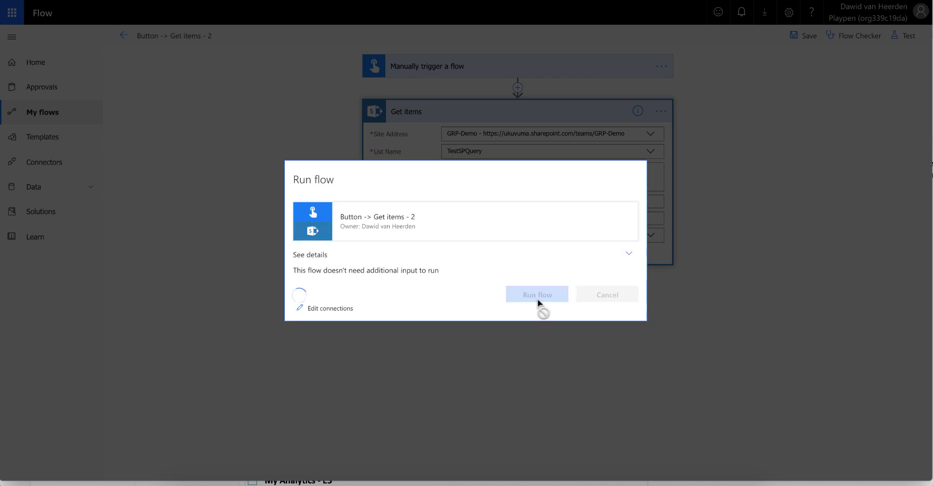
# Close the run confirmation and examine the title and due date of the first item in the Get items output.
pyautogui.click(593, 296)
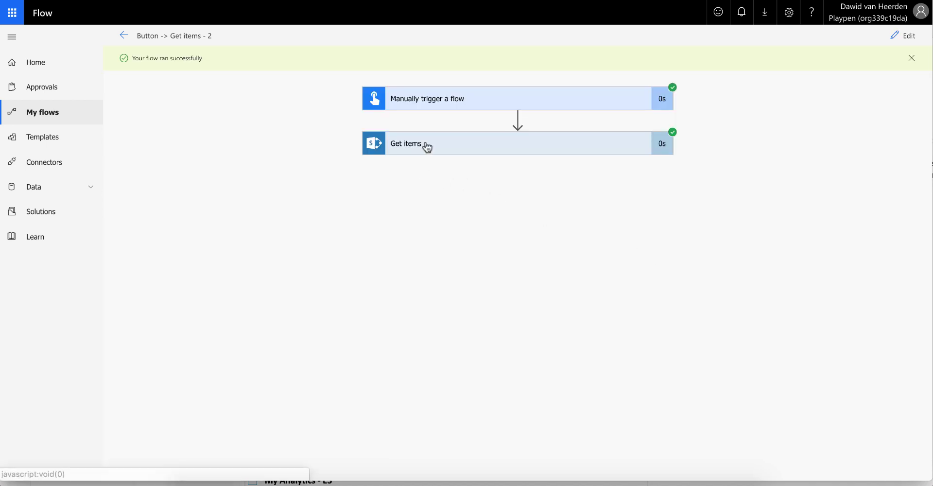
pyautogui.click(427, 146)
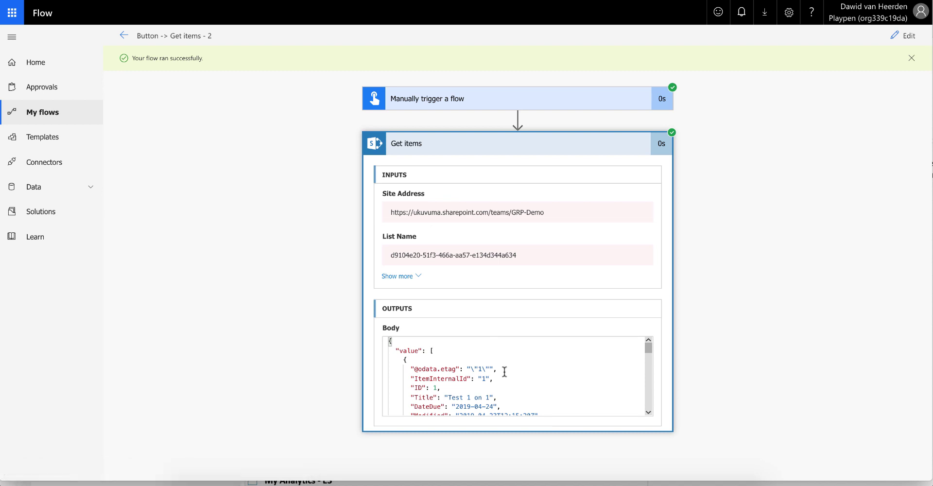
pyautogui.scroll(-3, 504, 372)
pyautogui.scroll(2, 504, 372)
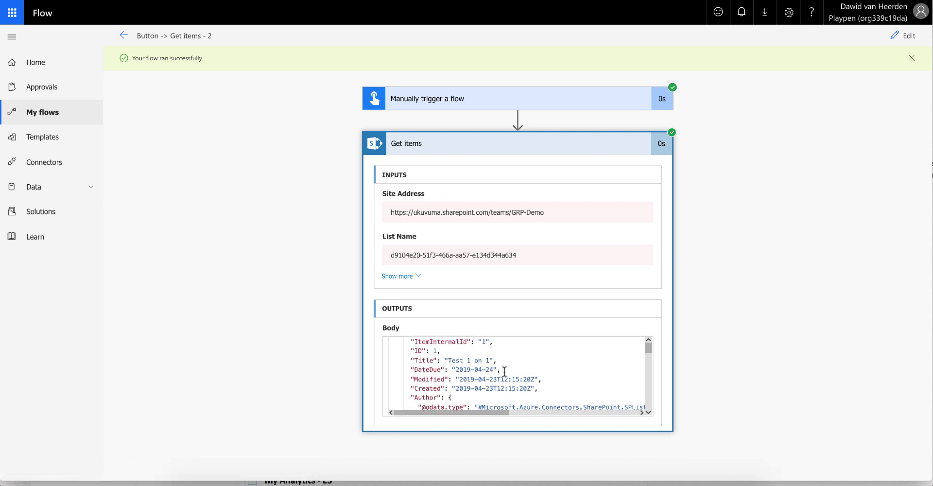
pyautogui.scroll(1, 505, 372)
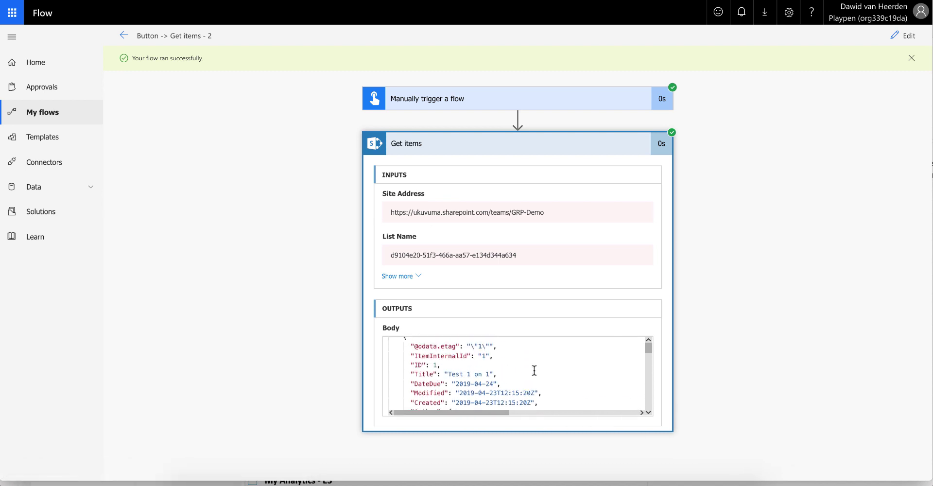
pyautogui.scroll(-2, 535, 370)
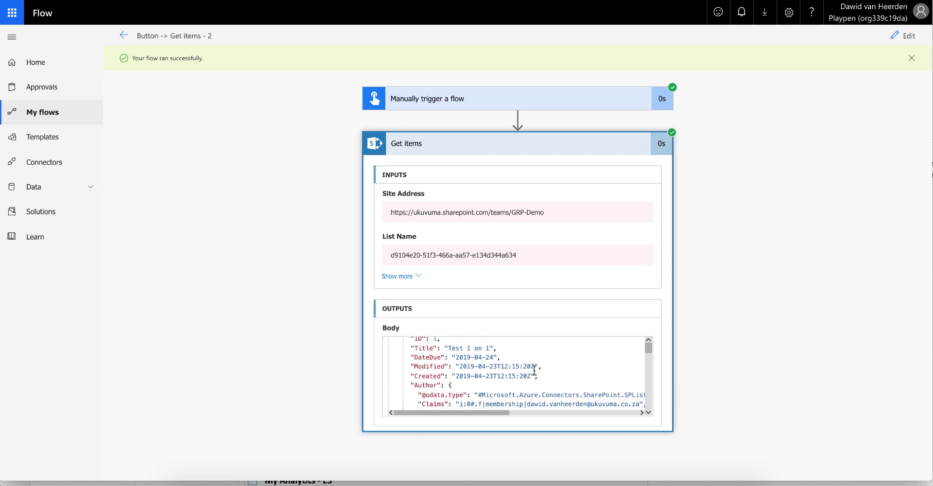
pyautogui.scroll(3, 534, 370)
pyautogui.scroll(-2, 533, 369)
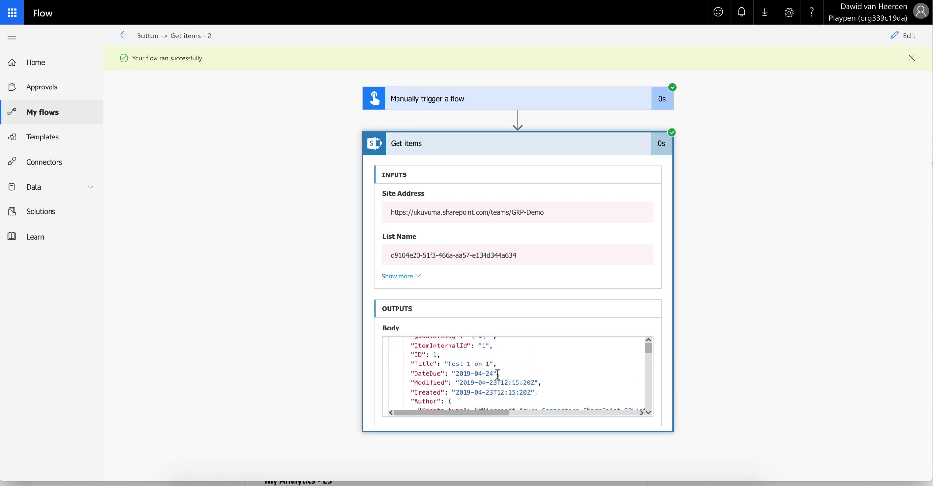
# Examine the remaining items in the Get items output through to the last one, checking their IDs and due dates.
pyautogui.scroll(-5, 496, 372)
pyautogui.scroll(-10, 556, 375)
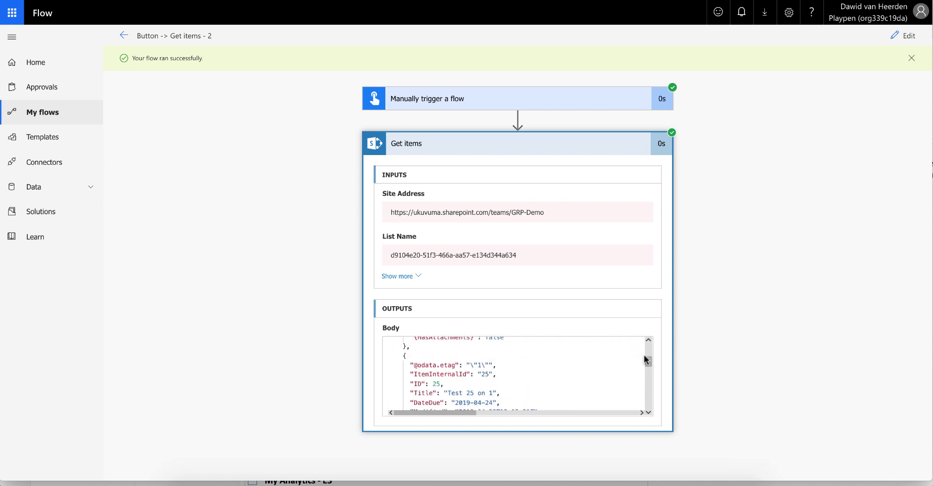
pyautogui.moveTo(650, 375); pyautogui.dragTo(648, 404)
pyautogui.scroll(3, 578, 377)
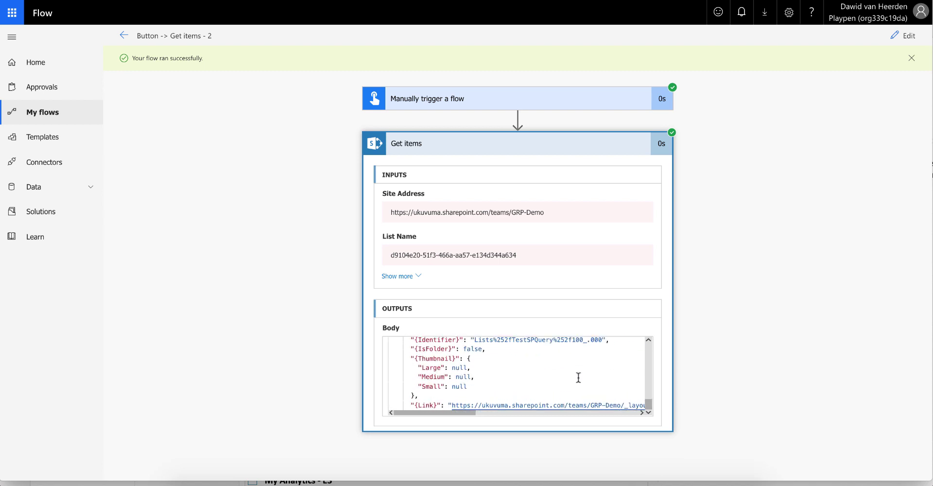
pyautogui.scroll(8, 578, 378)
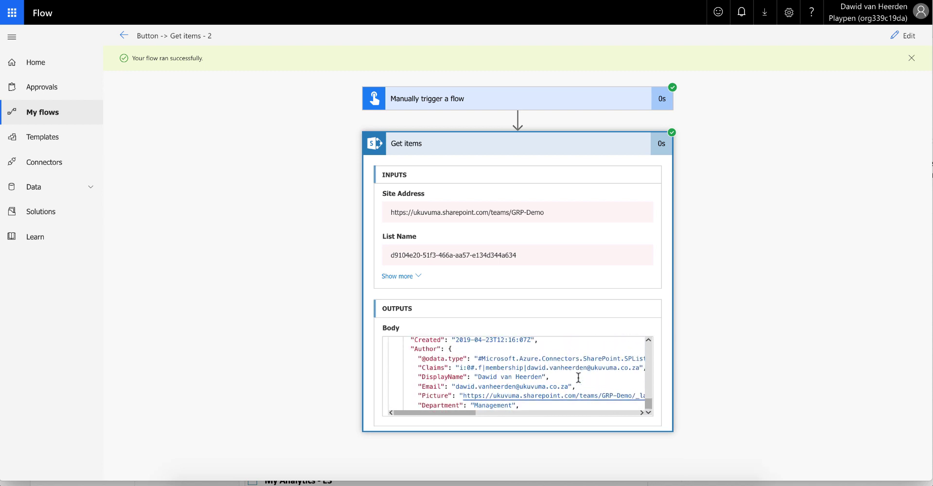
pyautogui.scroll(2, 578, 377)
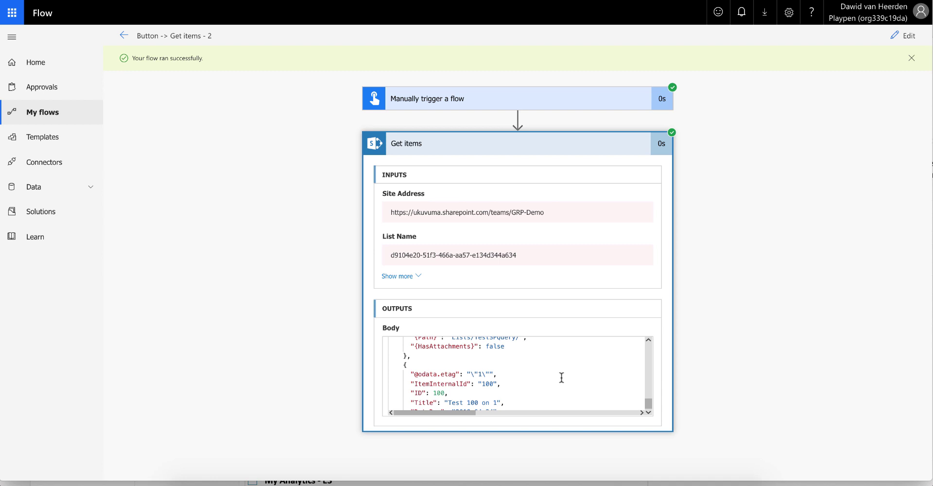
pyautogui.scroll(-2, 511, 397)
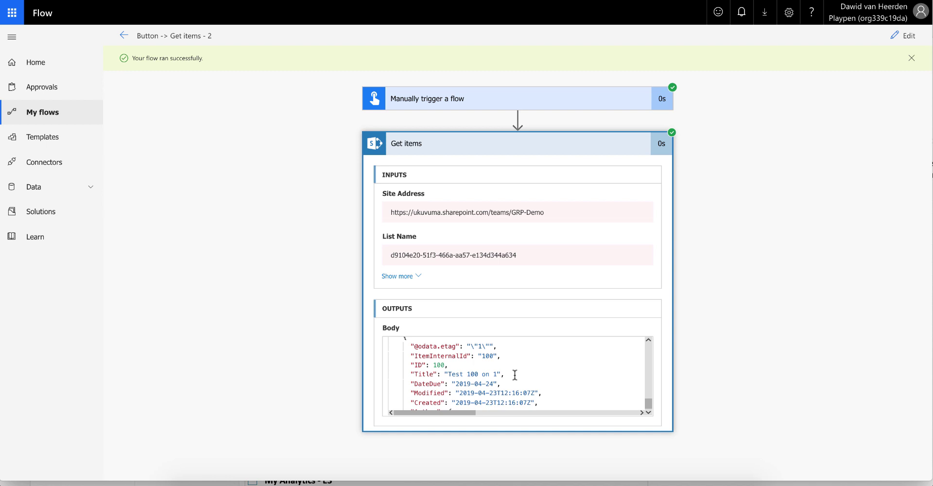
pyautogui.scroll(4, 515, 374)
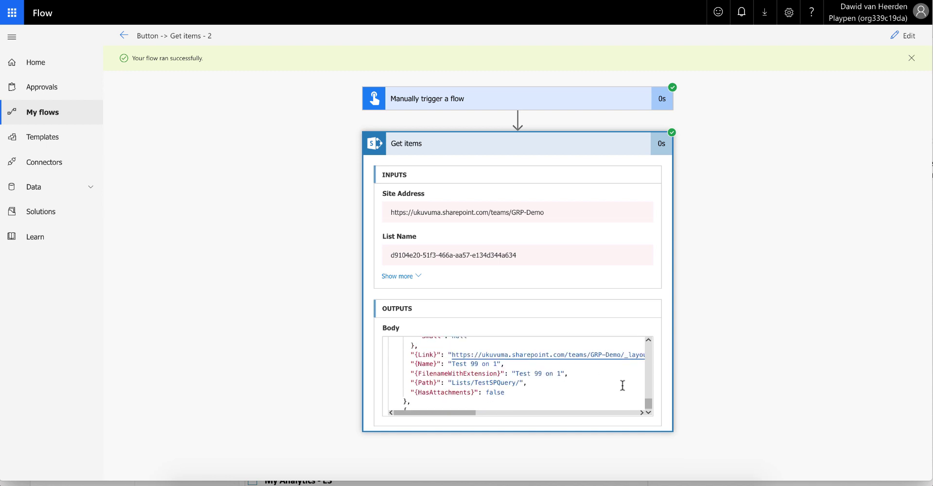
pyautogui.moveTo(648, 404); pyautogui.dragTo(649, 341)
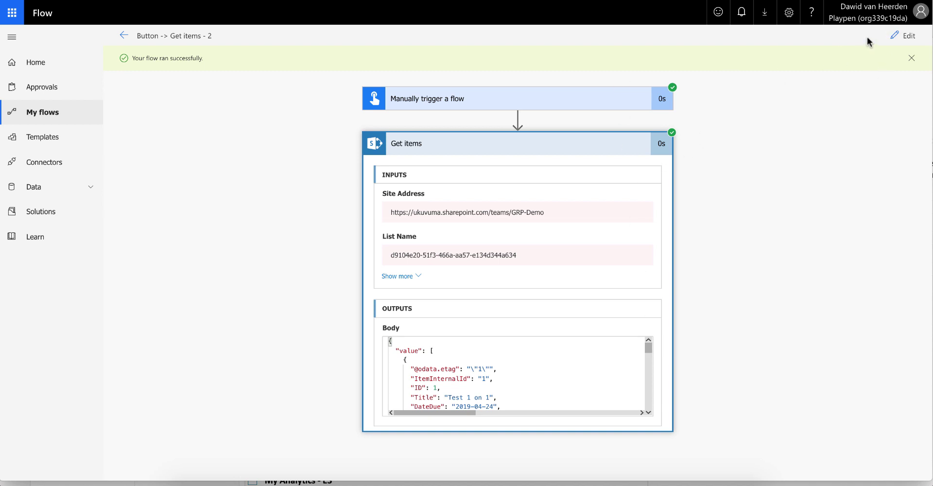
# Reopen the flow for editing and check the pagination limit in the Get items settings without changing it.
pyautogui.click(905, 38)
pyautogui.click(661, 112)
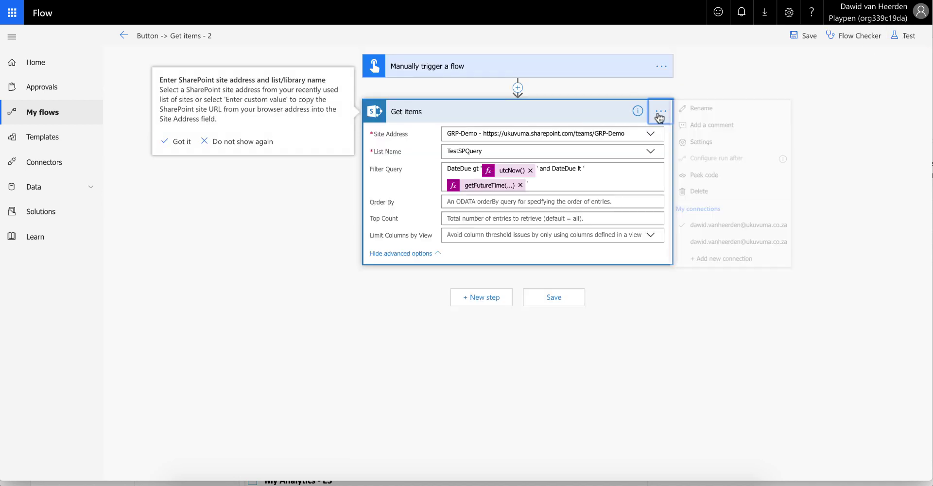
pyautogui.click(702, 141)
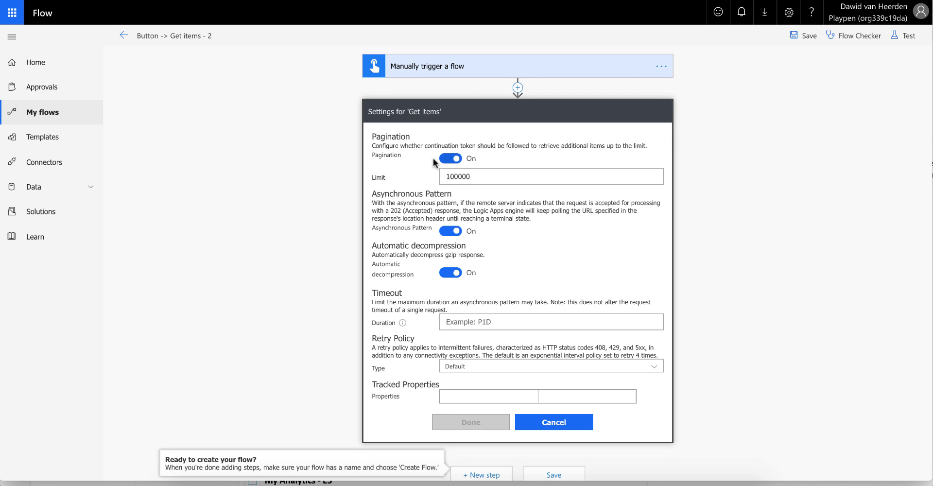
pyautogui.click(543, 423)
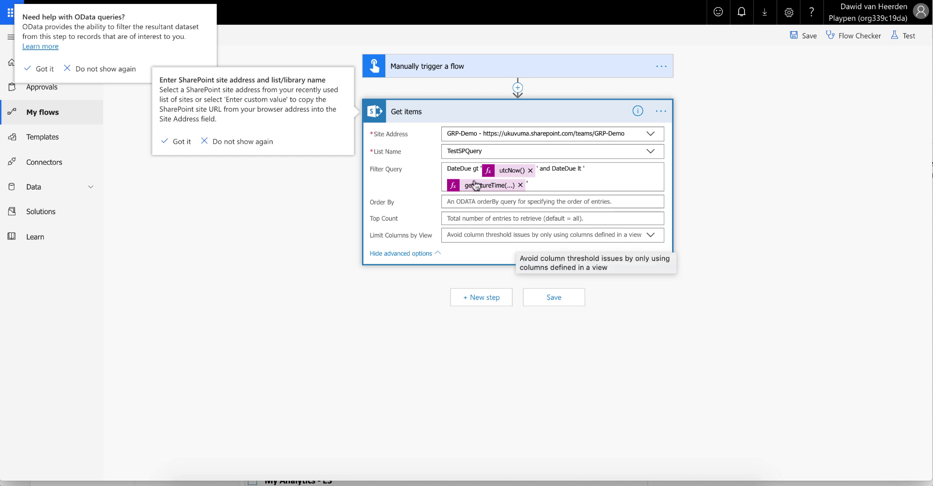
# Add a Data Operations Compose action after Get items.
pyautogui.click(491, 297)
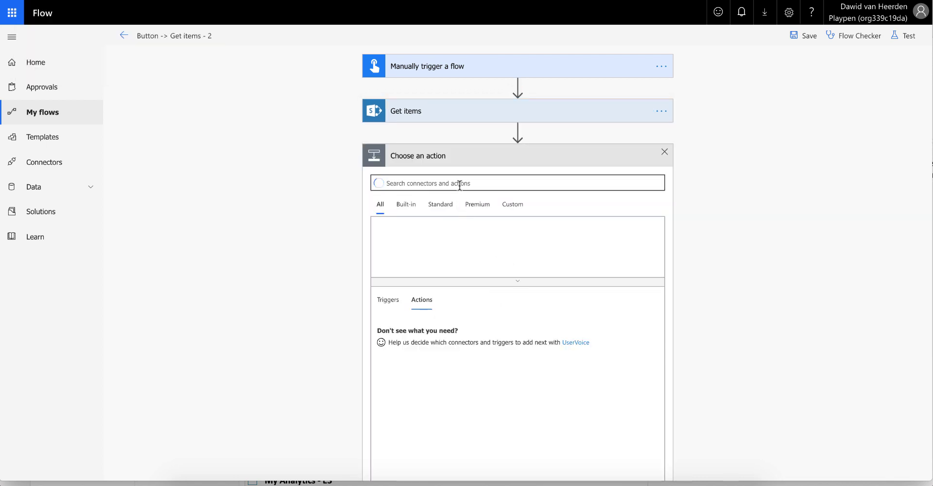
pyautogui.write('compose')
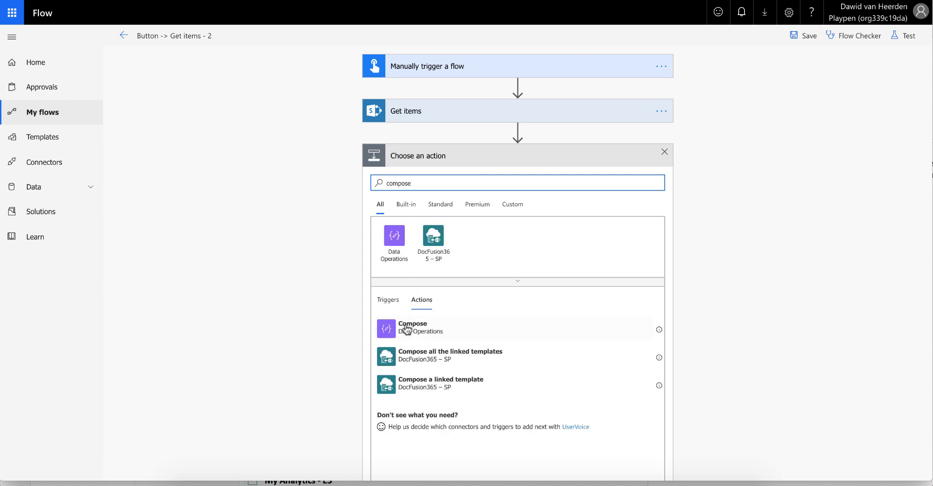
pyautogui.click(411, 326)
# Set the Compose inputs to the expression length(actionBody('Get_items')?['value']).
pyautogui.click(490, 176)
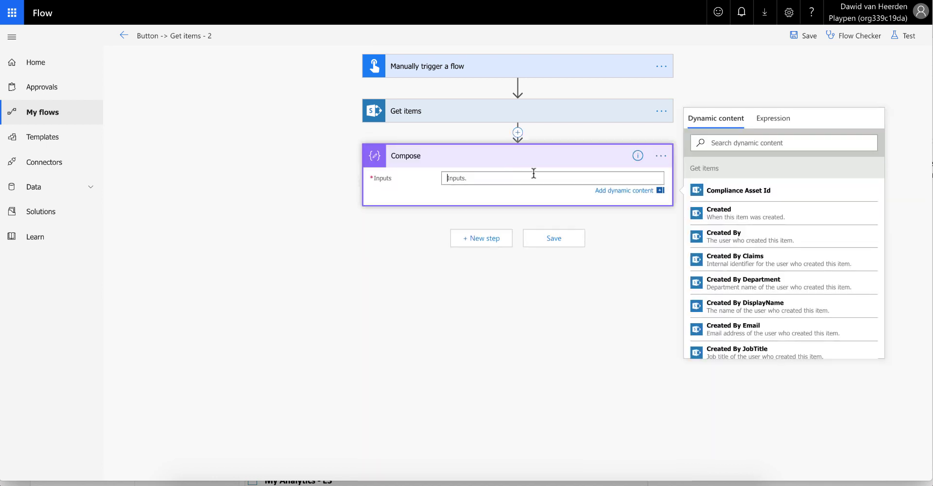
pyautogui.click(769, 126)
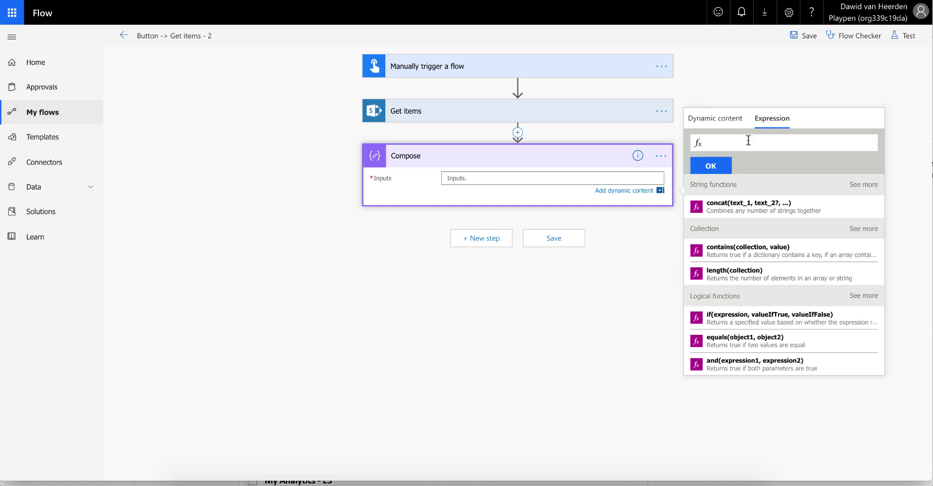
pyautogui.write('Le')
pyautogui.press('Return')
pyautogui.write('(')
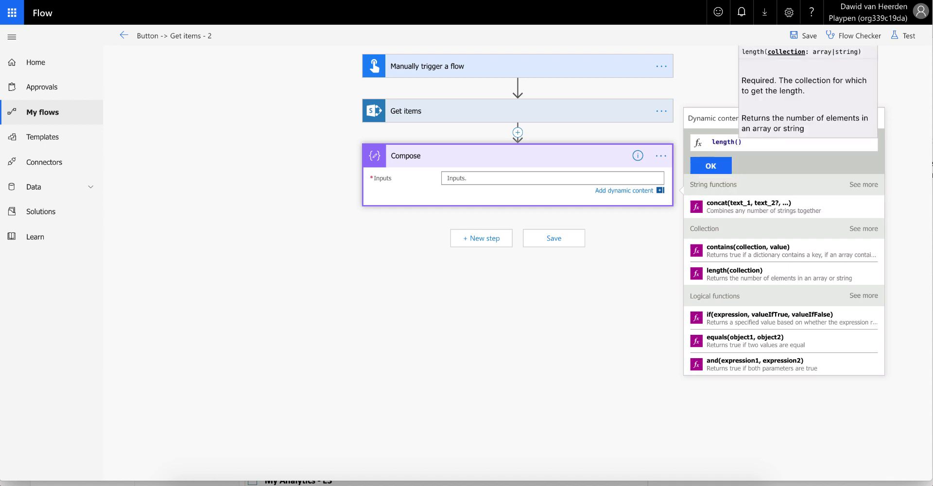
pyautogui.write('actionBody')
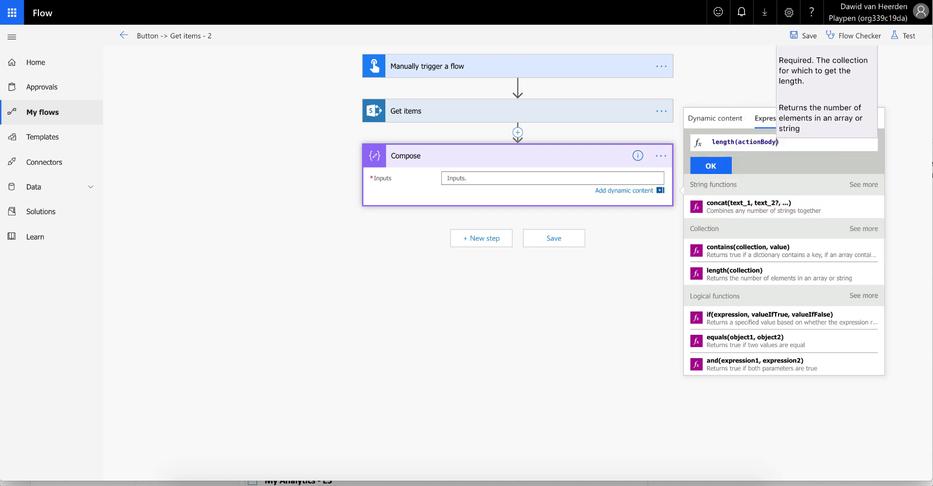
pyautogui.write("('")
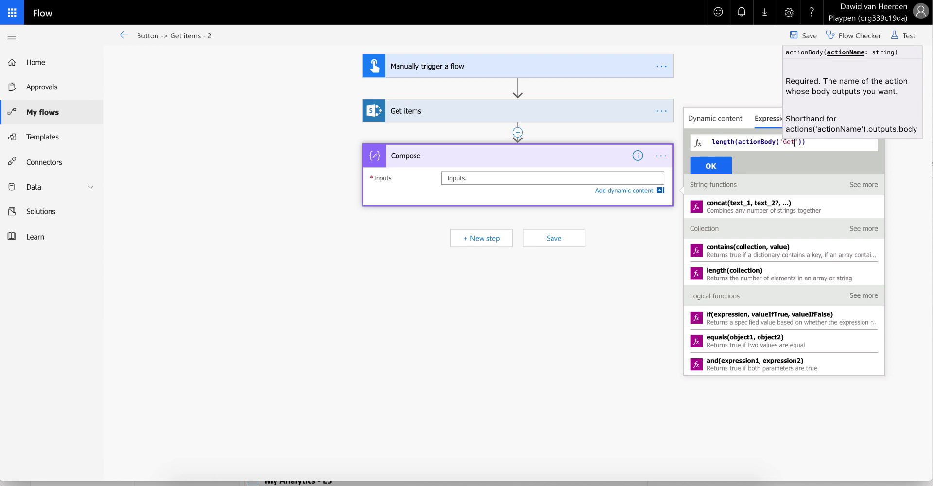
pyautogui.write('Get_items')
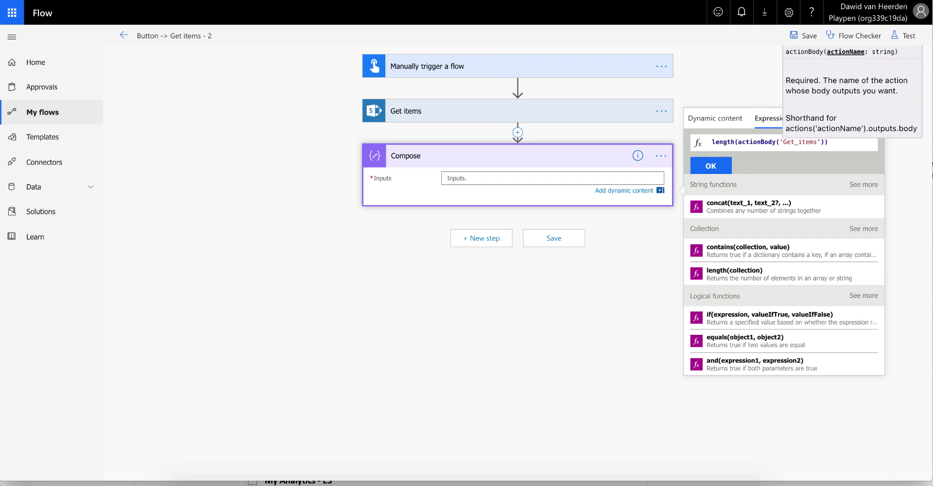
pyautogui.press('Right')
pyautogui.press('Right')
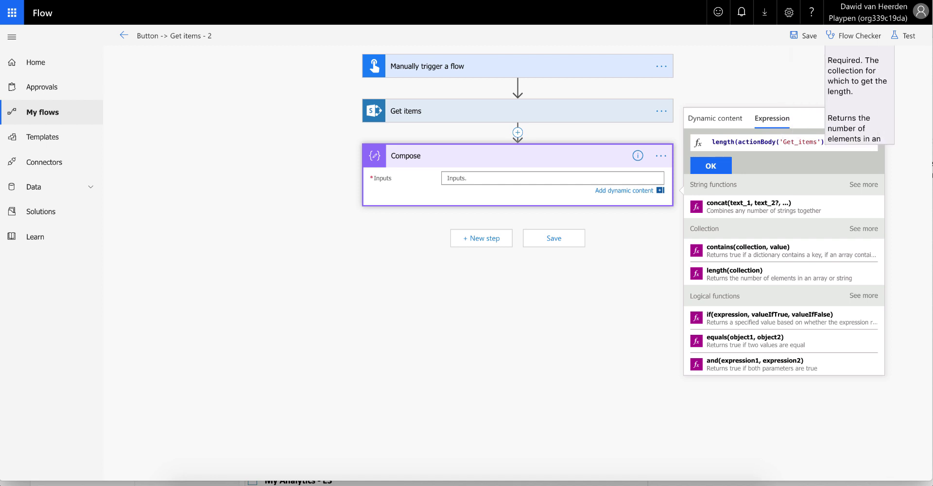
pyautogui.write('?')
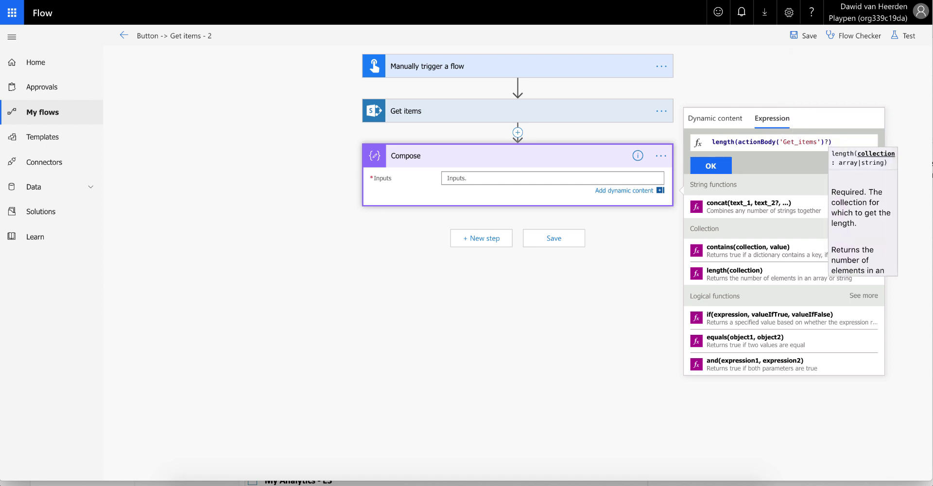
pyautogui.write("['value'")
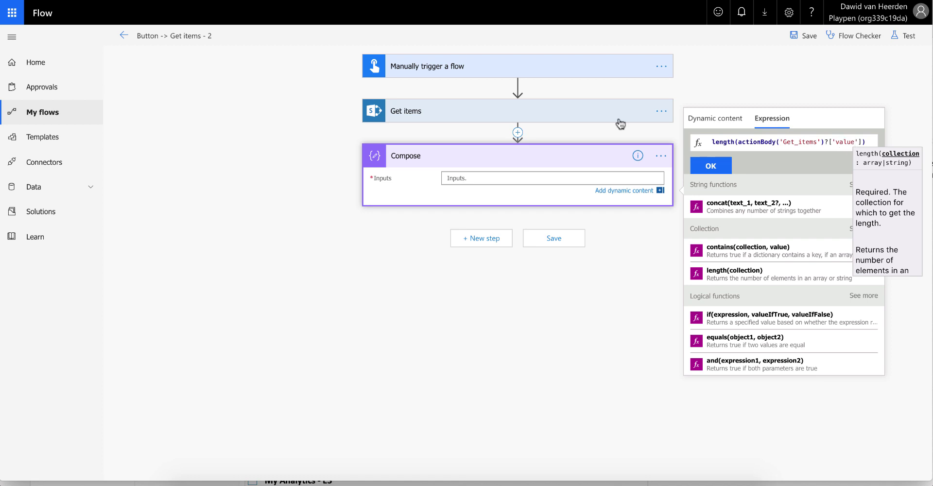
pyautogui.click(714, 168)
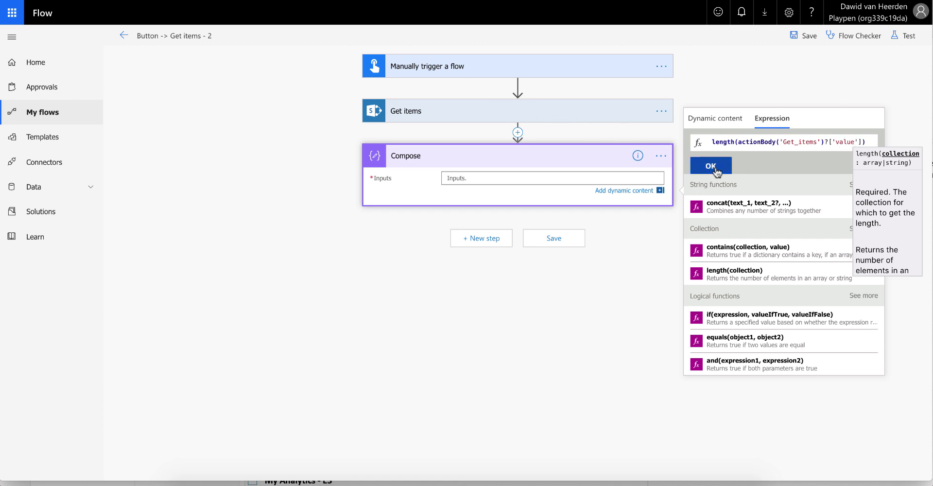
# Save the flow and run a manual test of it, performing the trigger action yourself.
pyautogui.click(811, 36)
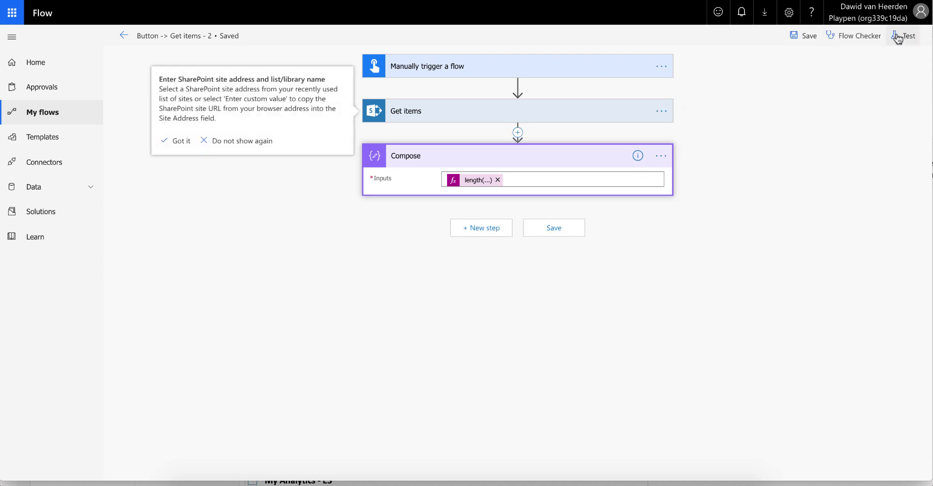
pyautogui.click(903, 36)
pyautogui.click(793, 115)
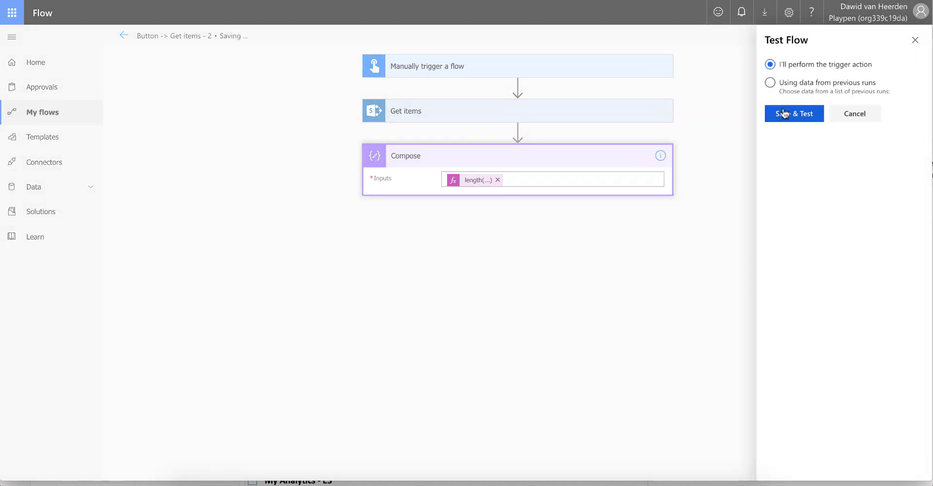
pyautogui.click(792, 115)
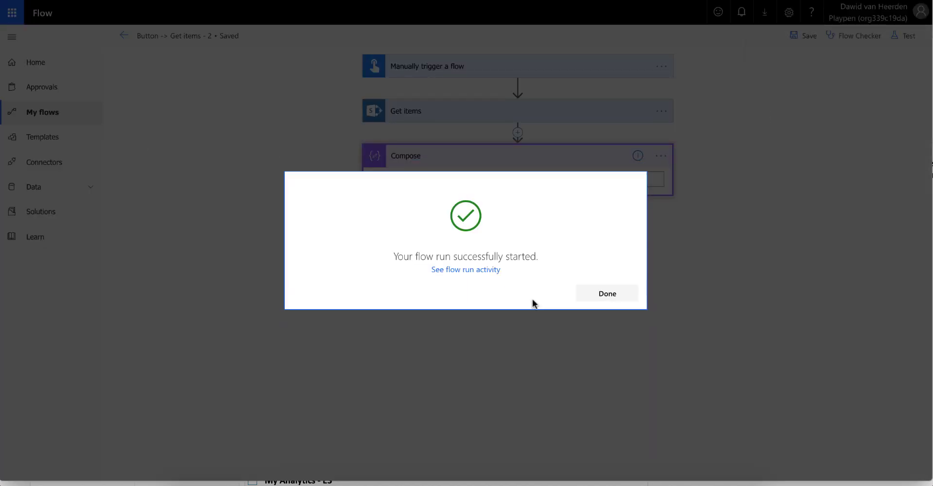
pyautogui.click(590, 299)
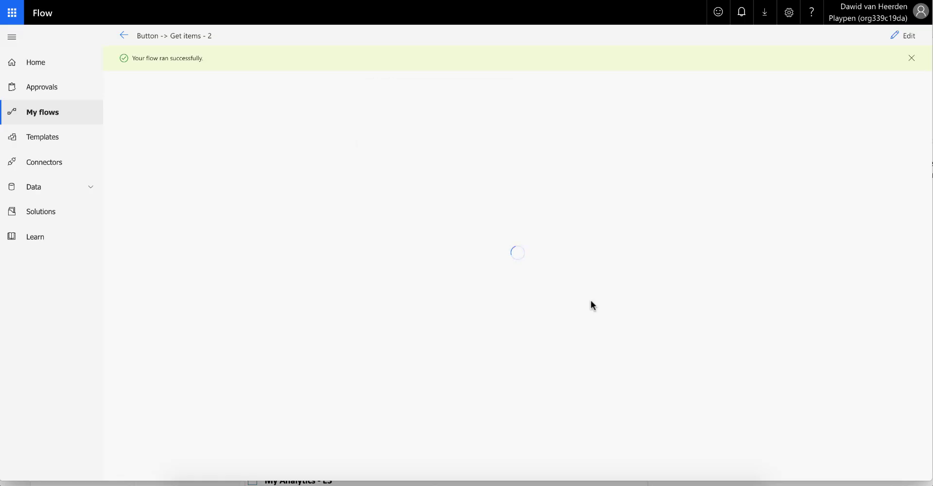
# Examine the Compose and Get items outputs of the test run, and return to editing the flow.
pyautogui.click(506, 194)
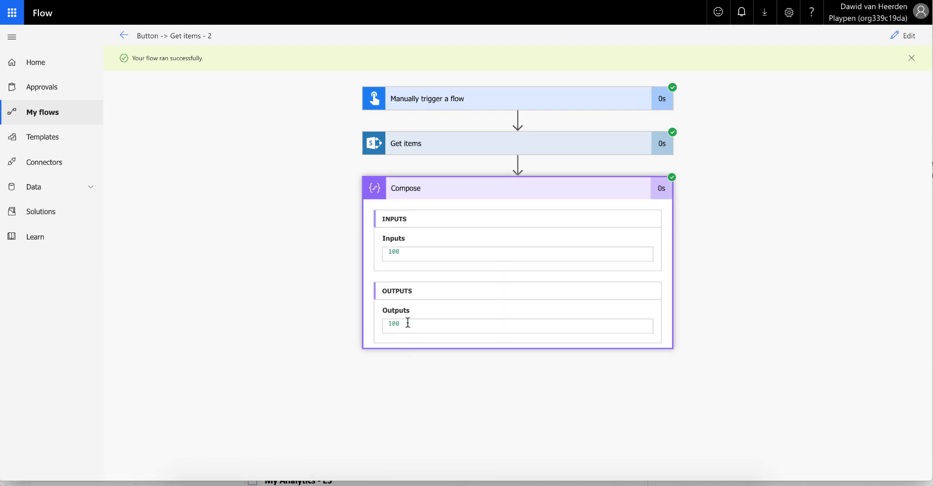
pyautogui.click(467, 145)
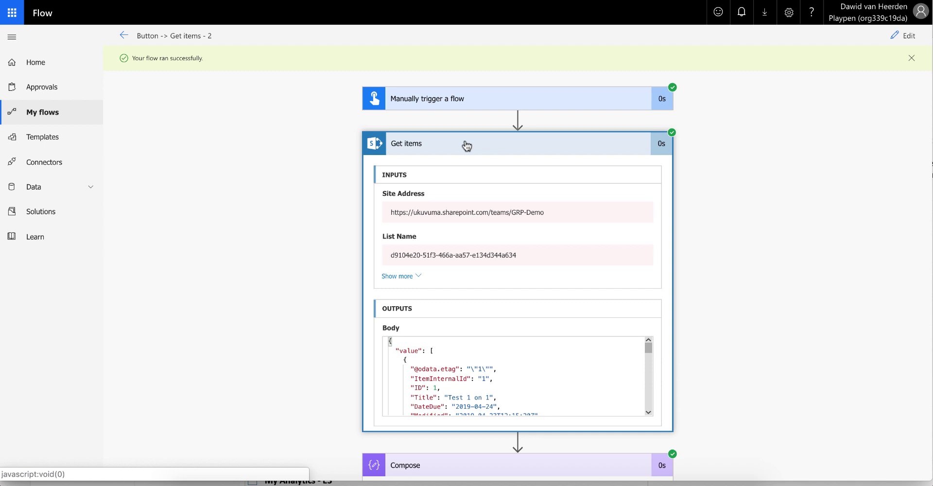
pyautogui.click(904, 36)
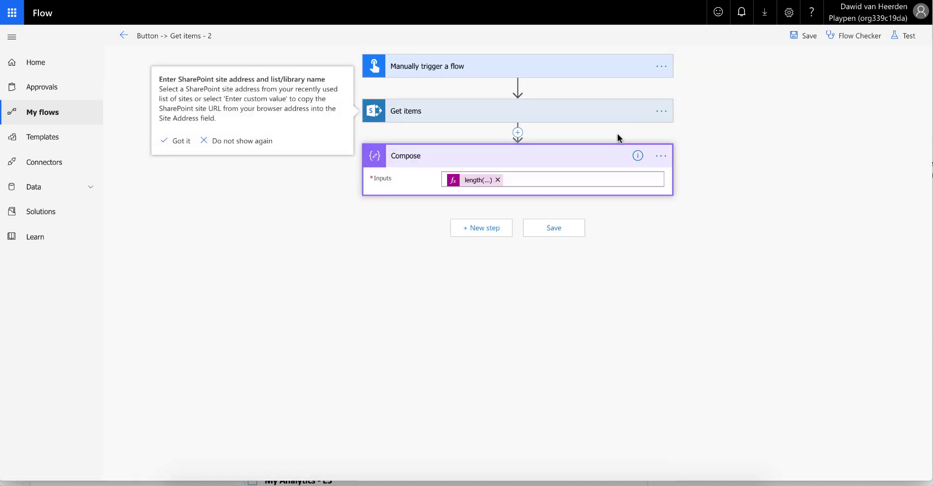
# Change the getFutureTime expression in the Get items filter query to getFutureTime(3,'Day').
pyautogui.click(563, 122)
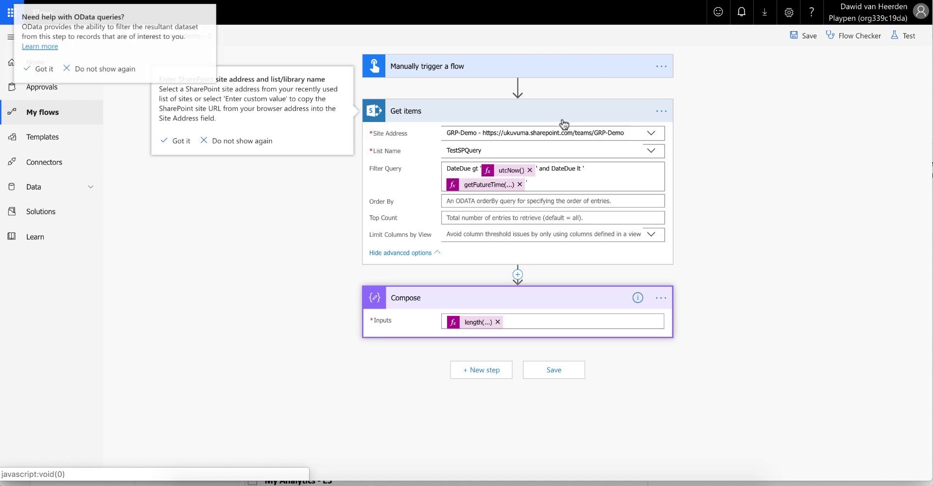
pyautogui.click(488, 189)
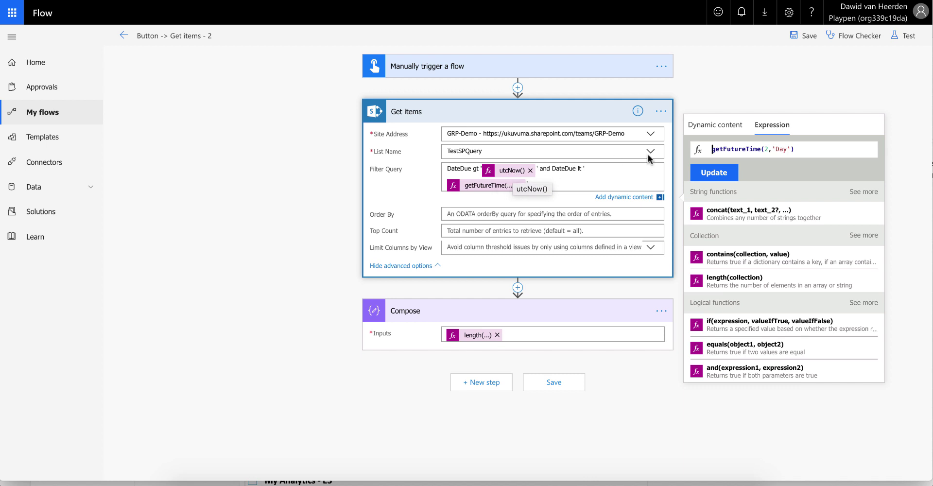
pyautogui.click(767, 149)
pyautogui.press('BackSpace')
pyautogui.write('3')
pyautogui.click(721, 173)
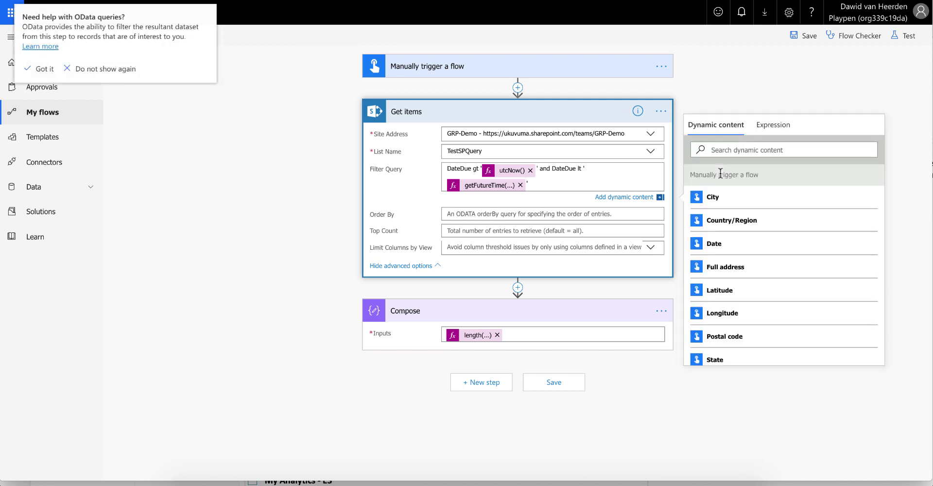
# Save the flow and run it again as a test.
pyautogui.click(804, 34)
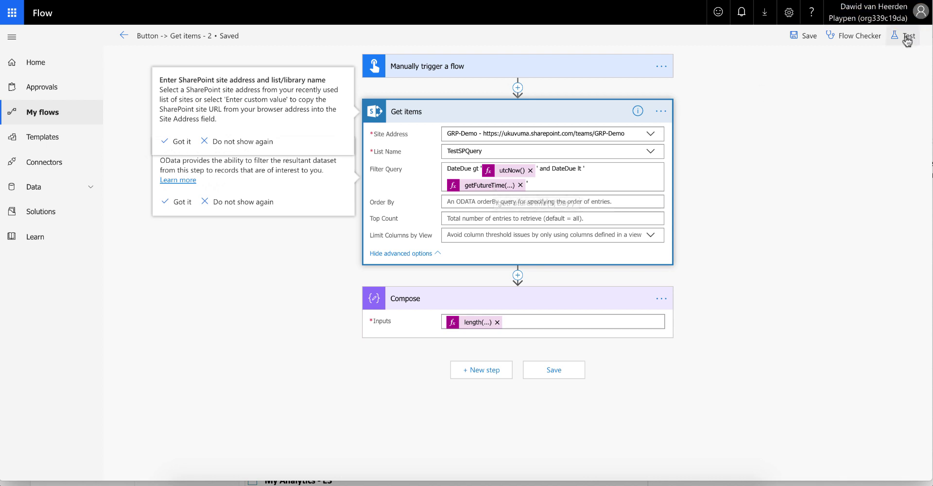
pyautogui.click(809, 37)
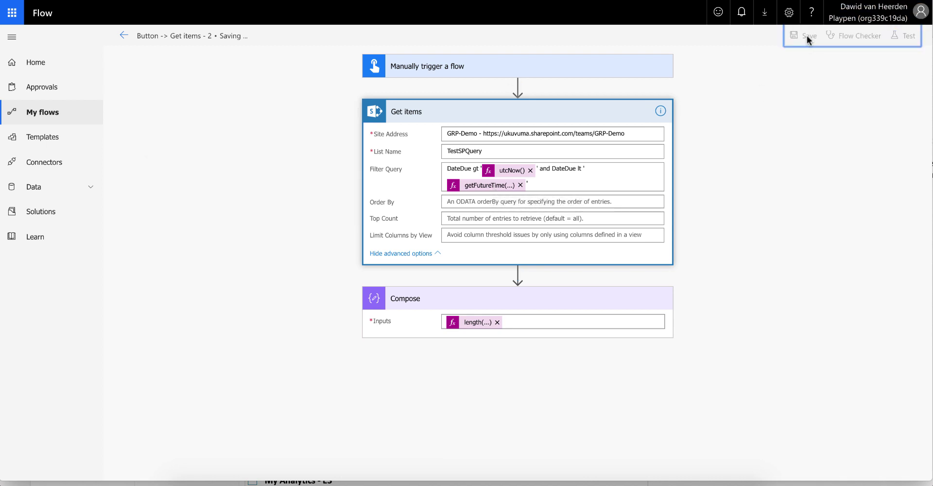
pyautogui.click(906, 36)
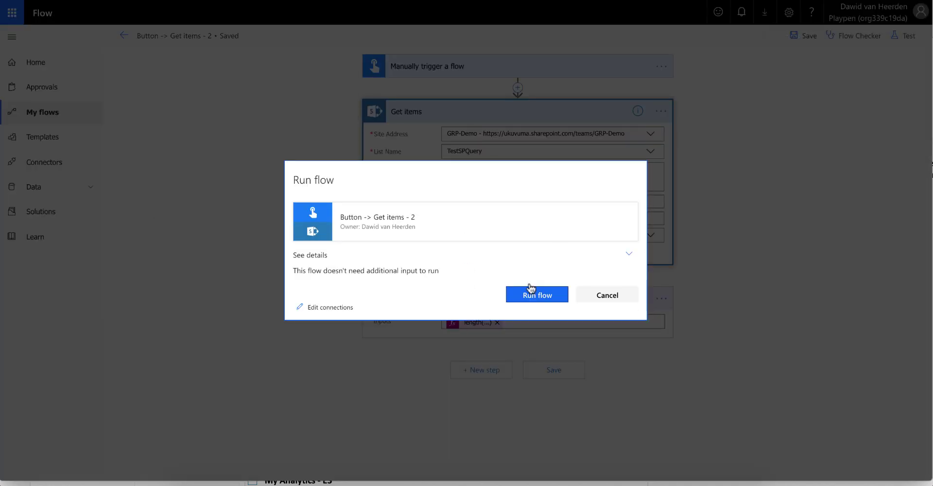
pyautogui.click(536, 294)
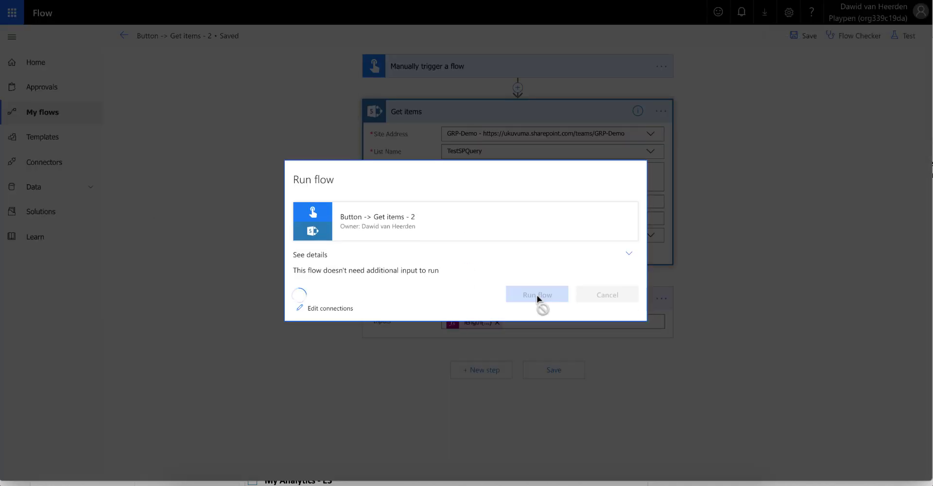
pyautogui.click(596, 294)
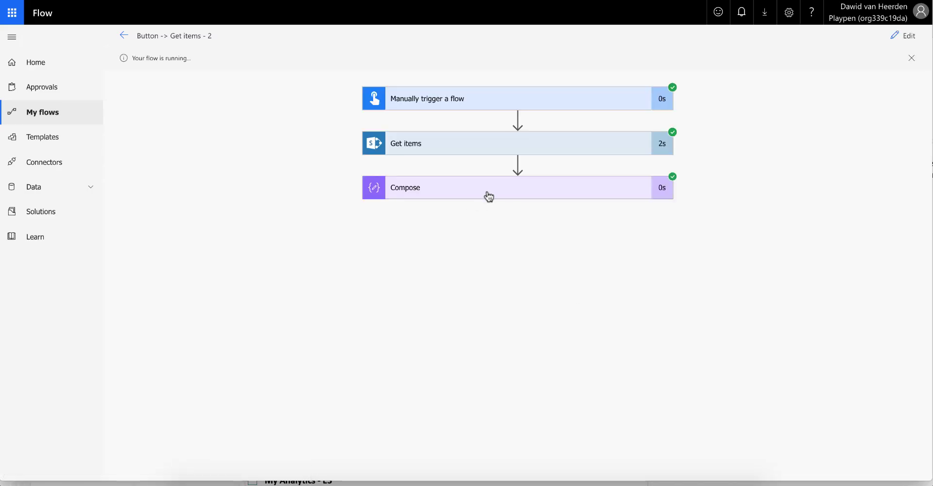
# Examine the Compose result and the raw Get items output of this run, and reopen the flow for editing.
pyautogui.click(488, 196)
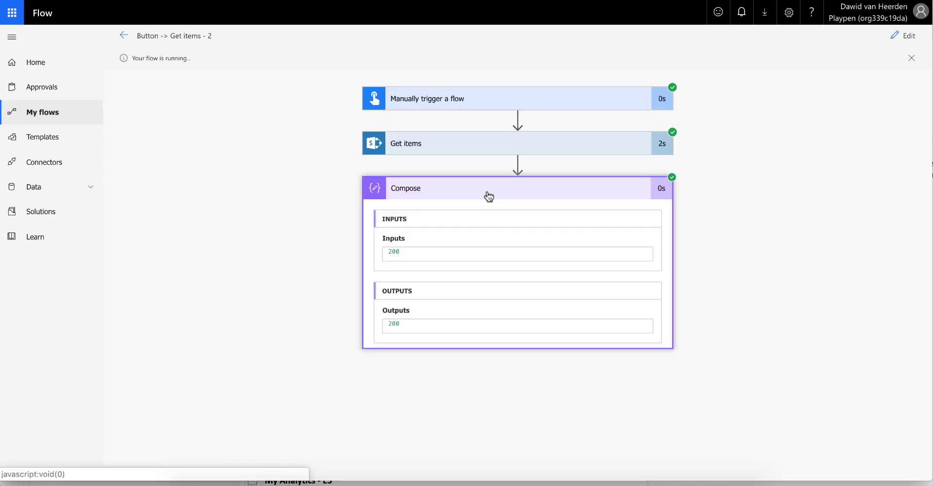
pyautogui.click(475, 154)
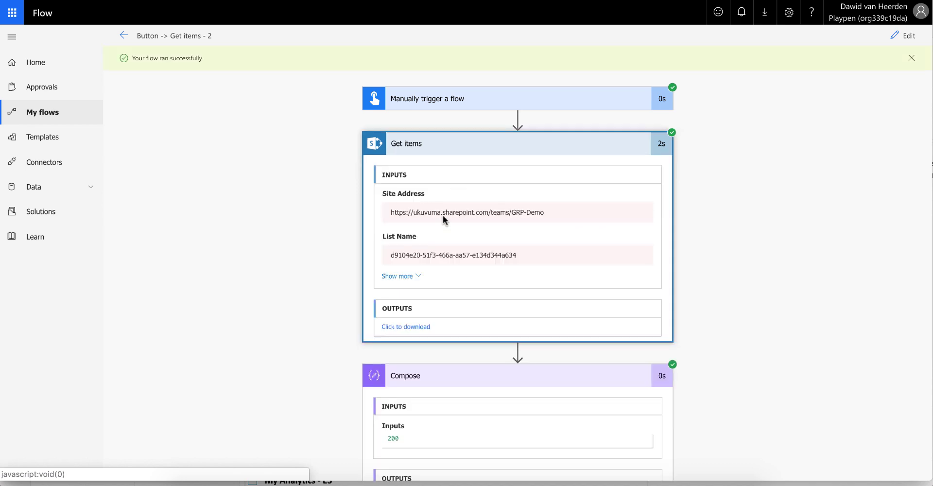
pyautogui.click(457, 150)
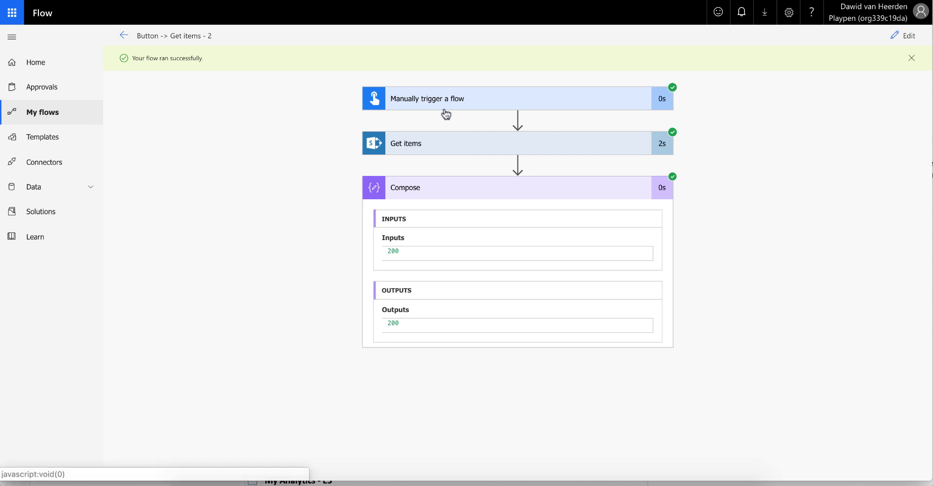
pyautogui.click(439, 194)
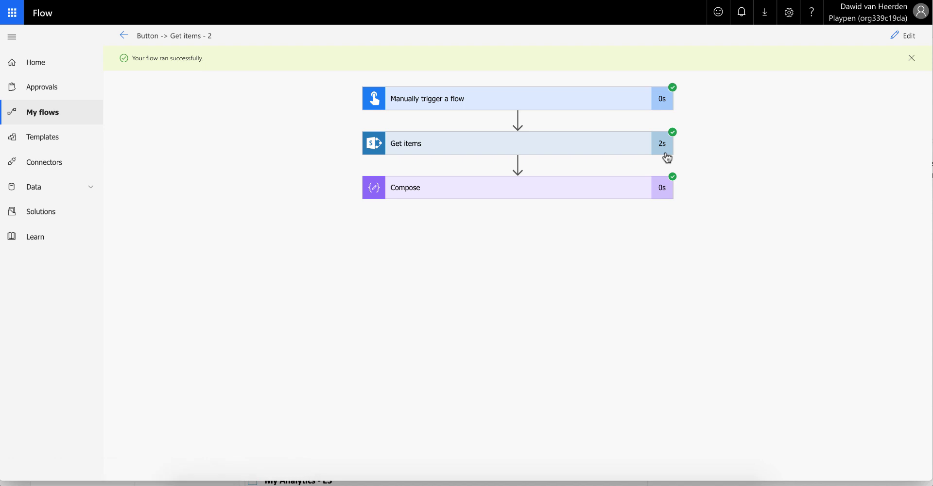
pyautogui.click(579, 147)
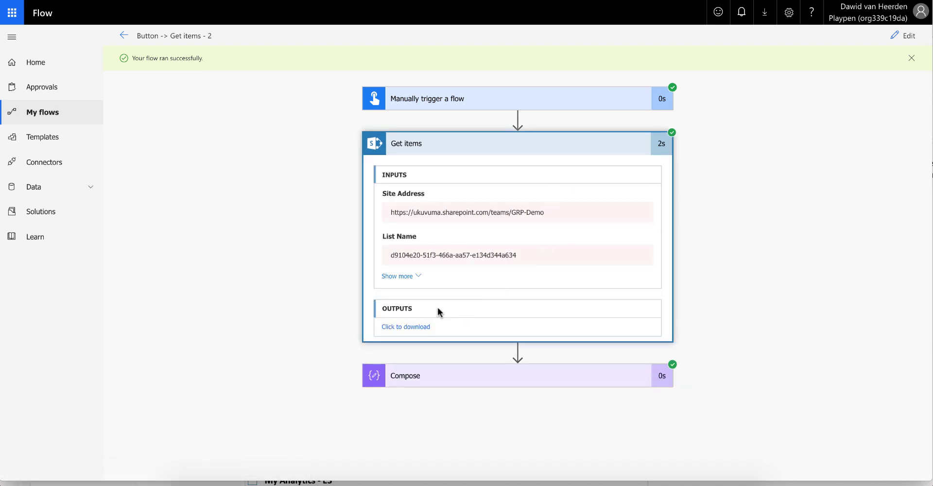
pyautogui.click(415, 327)
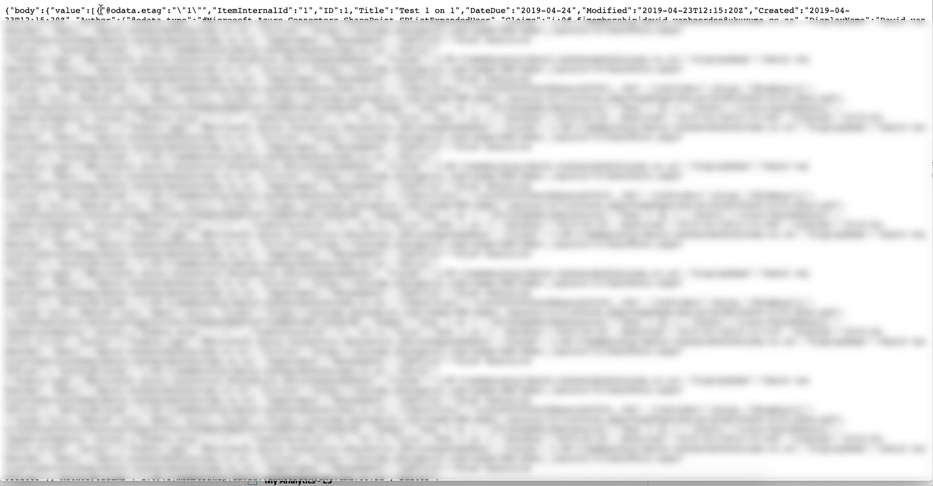
pyautogui.moveTo(100, 9); pyautogui.dragTo(167, 10)
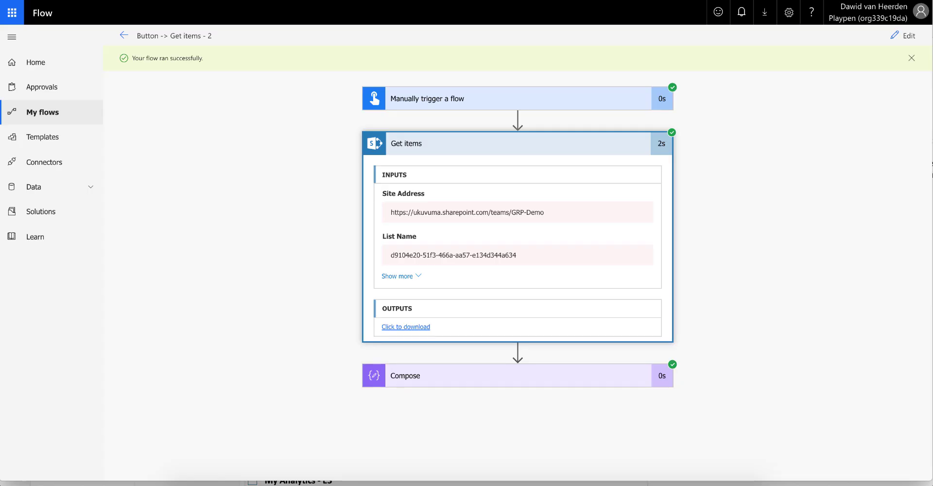
pyautogui.click(905, 35)
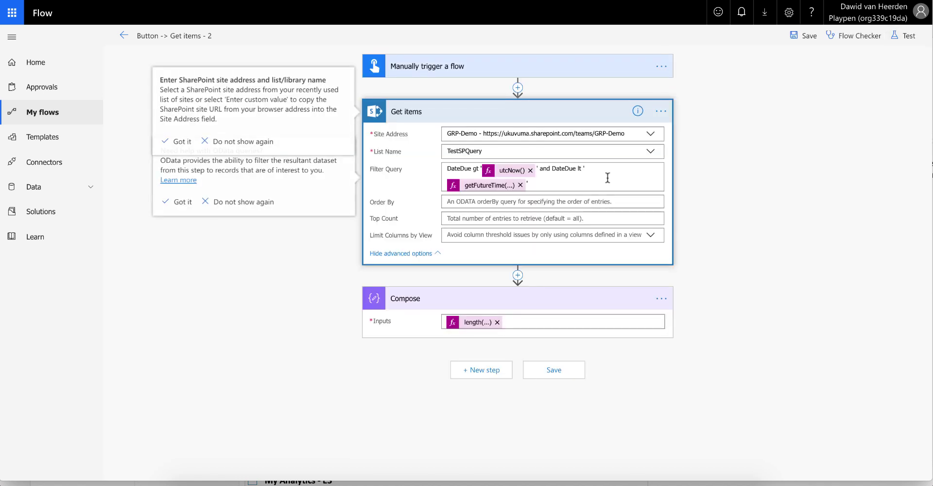
# Add a Data Operations Select action after Compose, with the Get items value list as its From source.
pyautogui.click(520, 302)
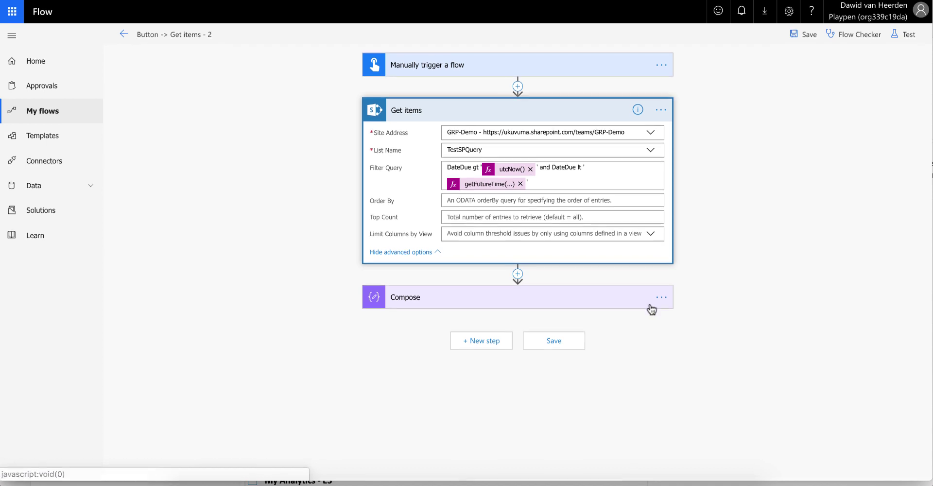
pyautogui.click(475, 346)
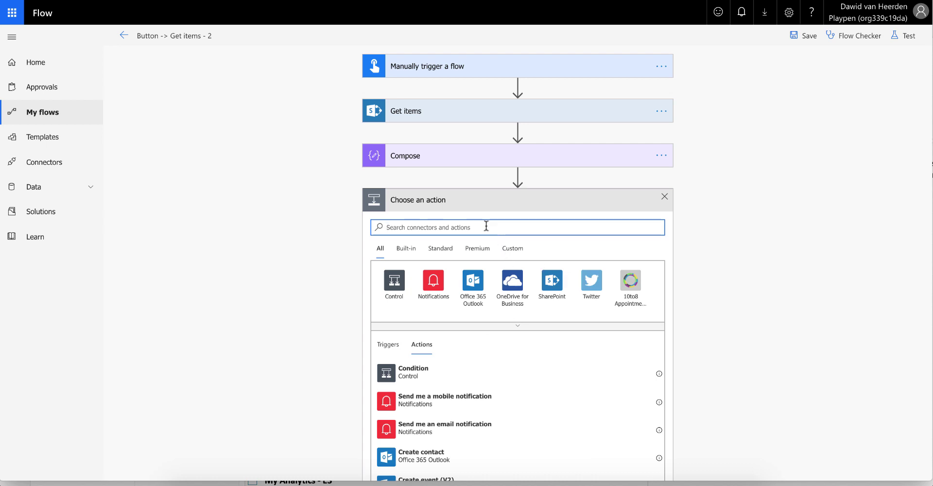
pyautogui.write('Select')
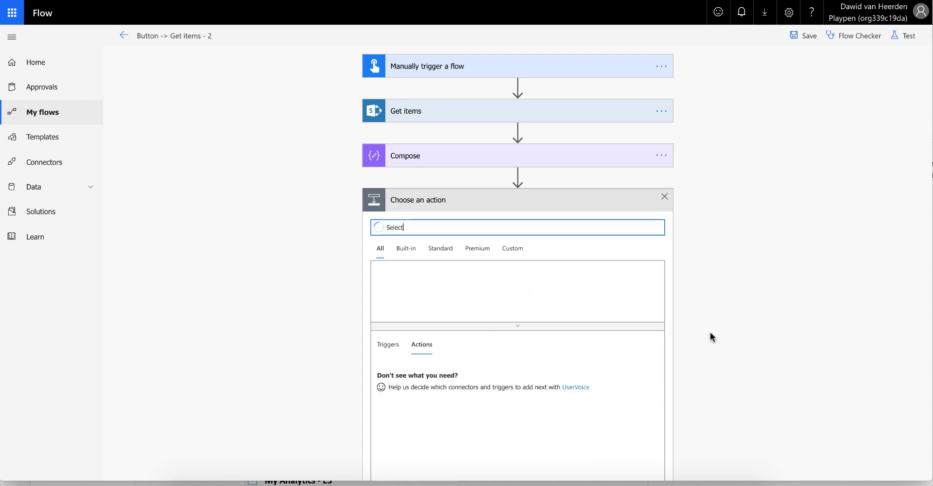
pyautogui.scroll(-2, 710, 331)
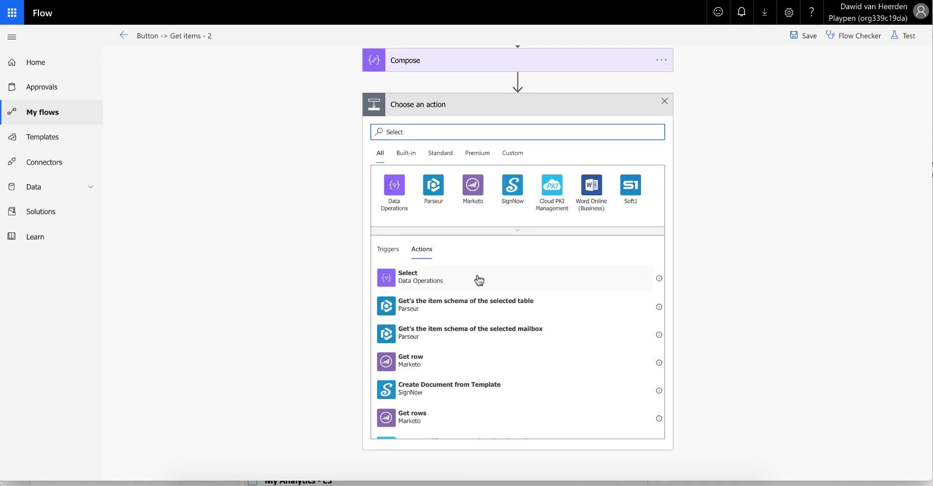
pyautogui.click(413, 278)
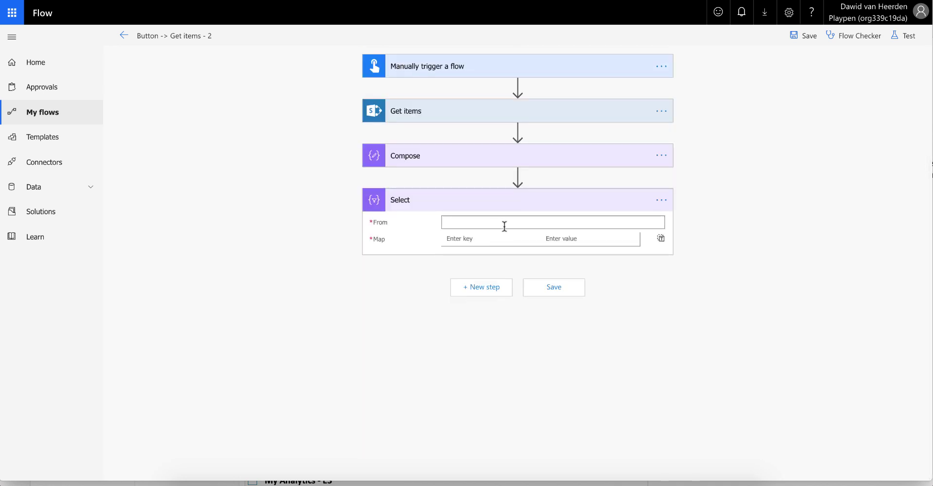
pyautogui.click(525, 223)
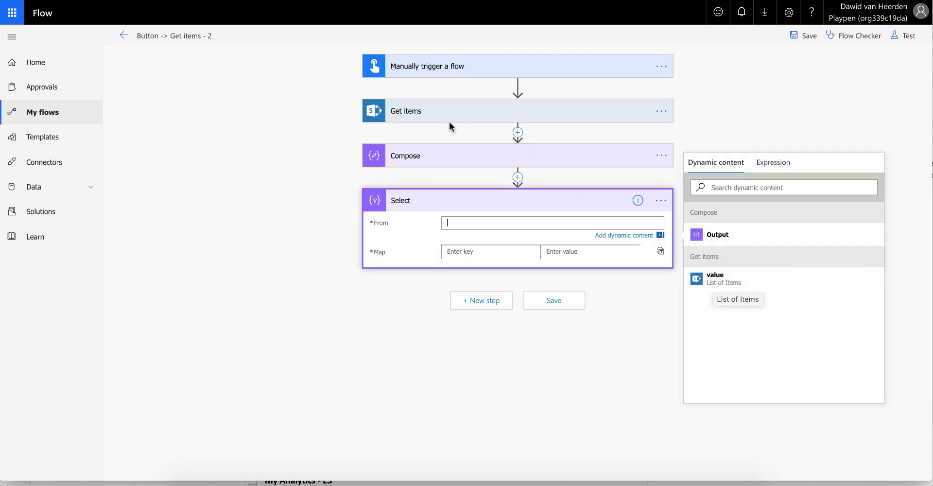
pyautogui.click(724, 281)
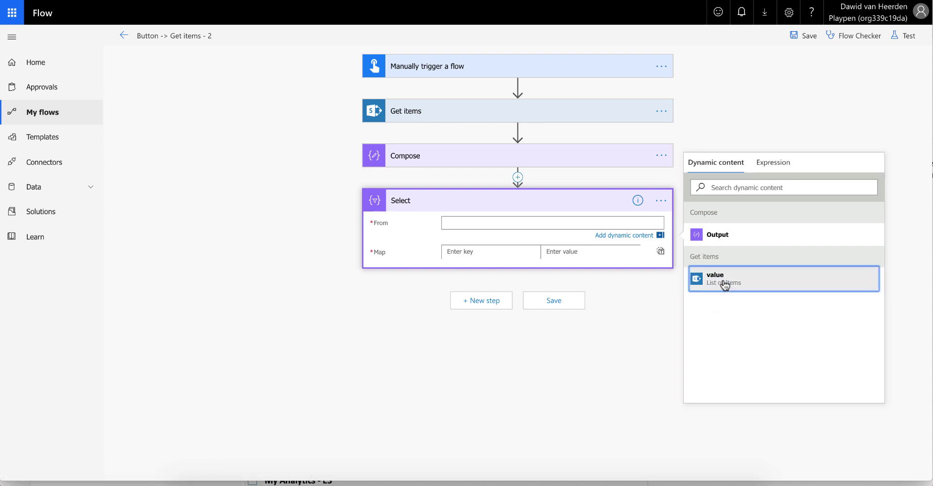
# Map the key Title to the Get items Title field in the Select action.
pyautogui.click(470, 253)
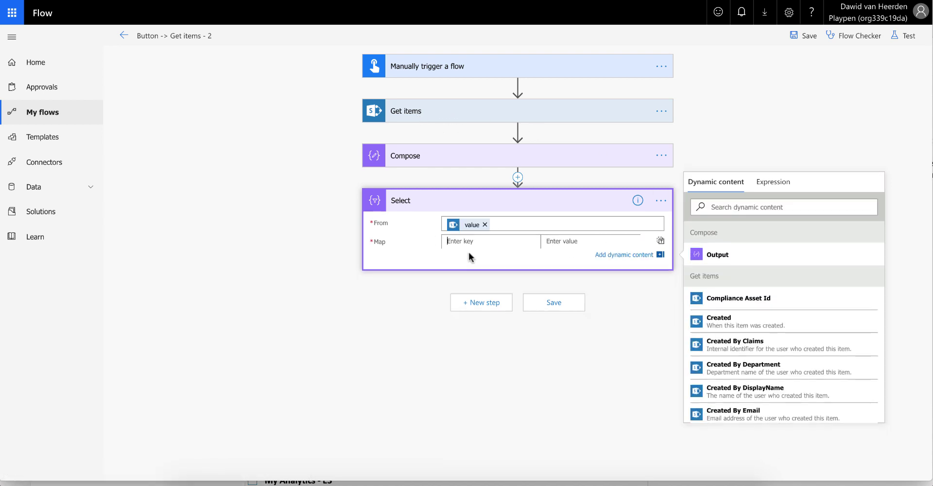
pyautogui.click(547, 240)
pyautogui.scroll(-10, 759, 322)
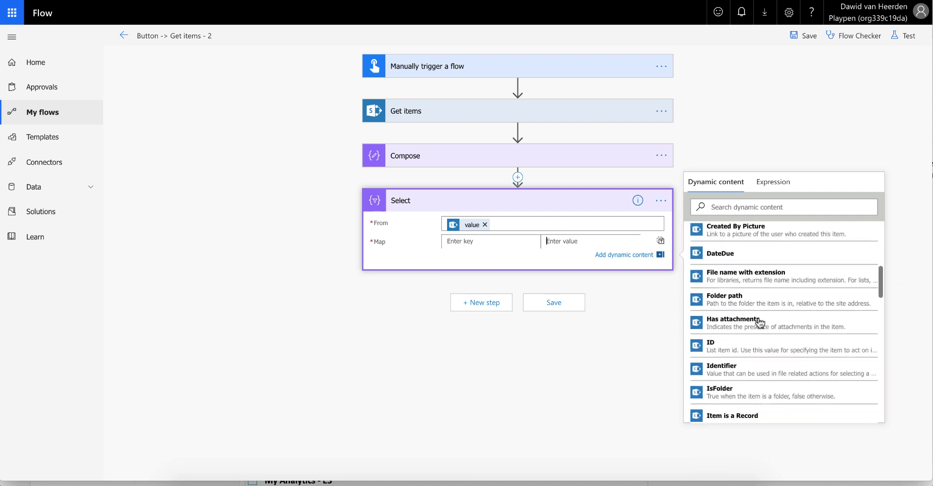
pyautogui.scroll(-10, 748, 360)
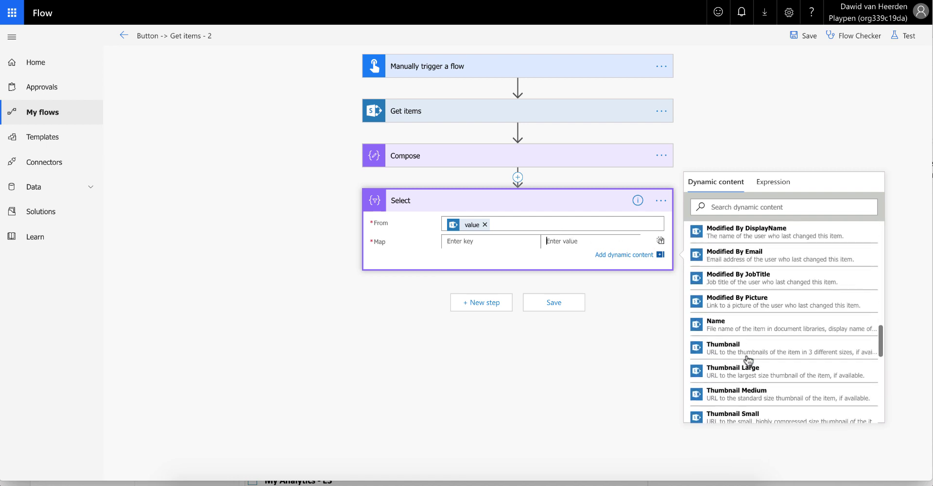
pyautogui.click(739, 317)
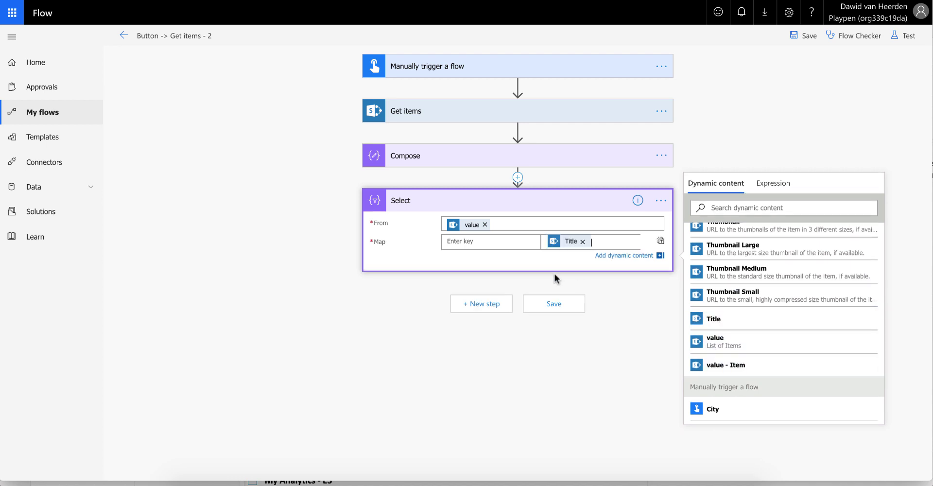
pyautogui.click(484, 241)
pyautogui.write('Tit')
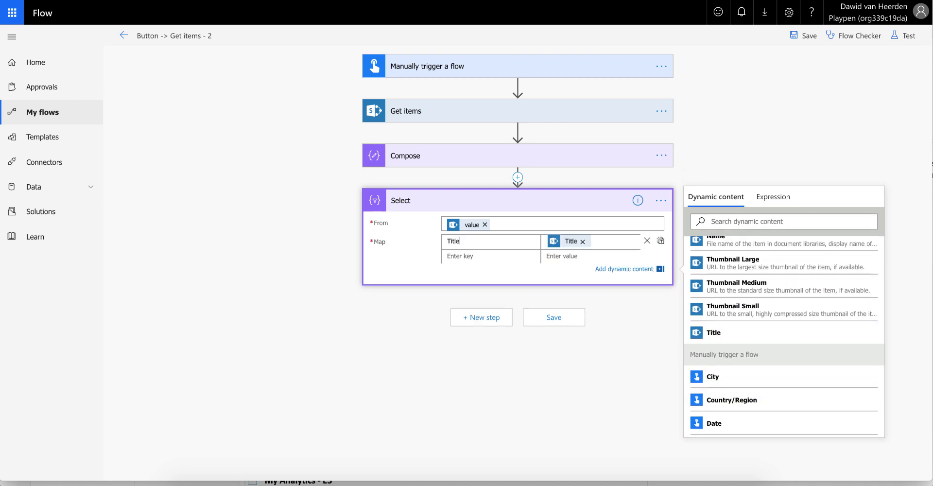
pyautogui.write('le')
# Add a second Select mapping from the key DateDue to the Get items DateDue field.
pyautogui.click(567, 257)
pyautogui.scroll(5, 719, 350)
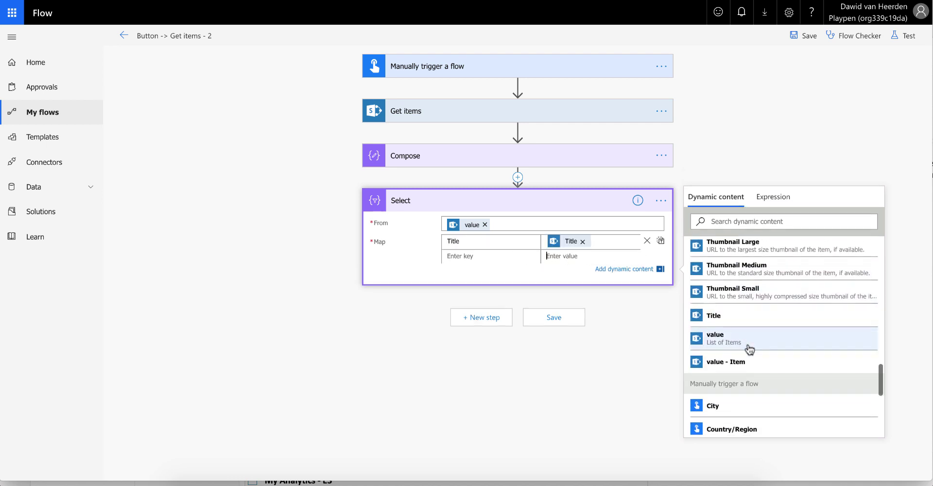
pyautogui.scroll(8, 750, 349)
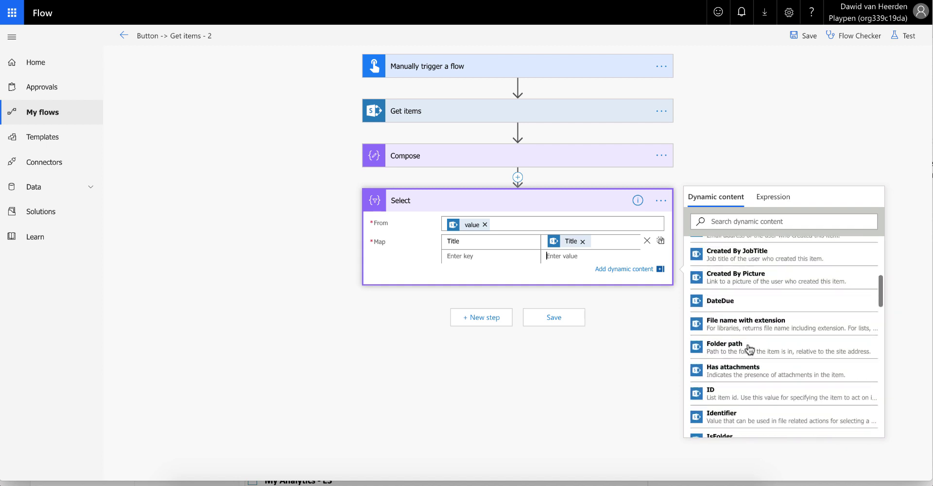
pyautogui.scroll(5, 750, 350)
pyautogui.scroll(-5, 750, 350)
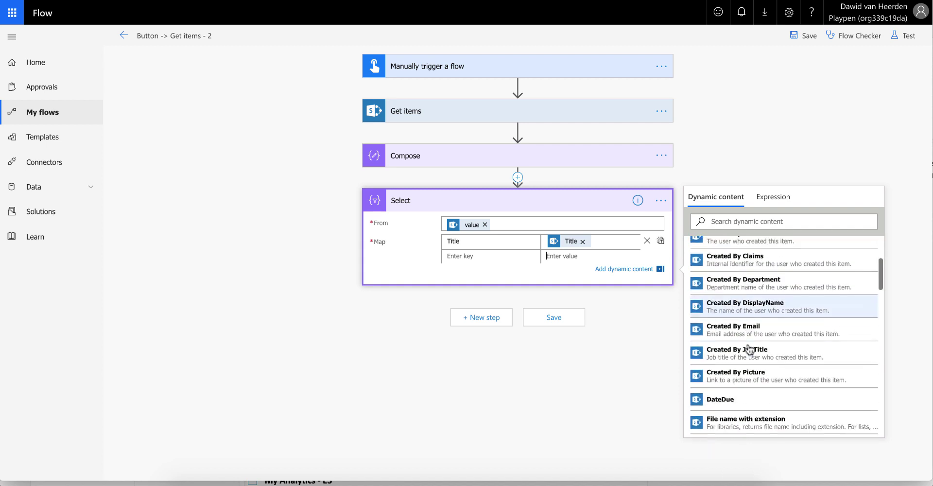
pyautogui.click(720, 325)
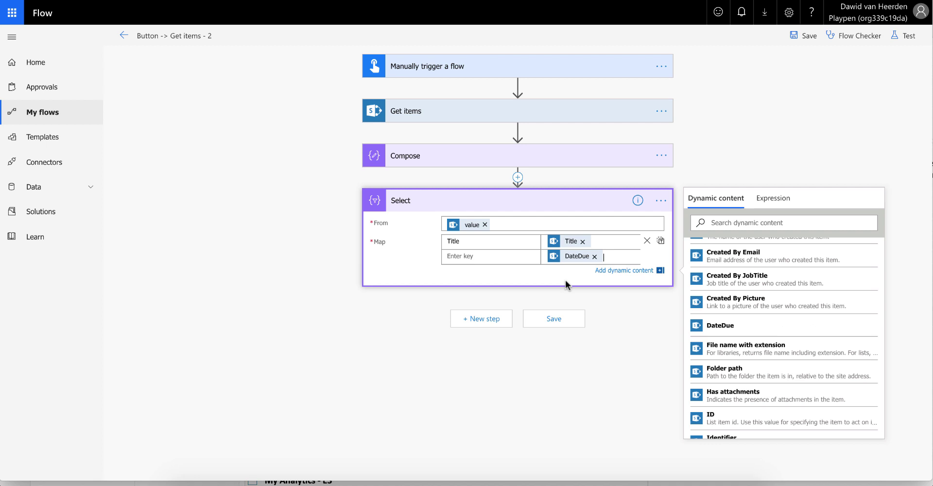
pyautogui.click(498, 258)
pyautogui.write('DateDue')
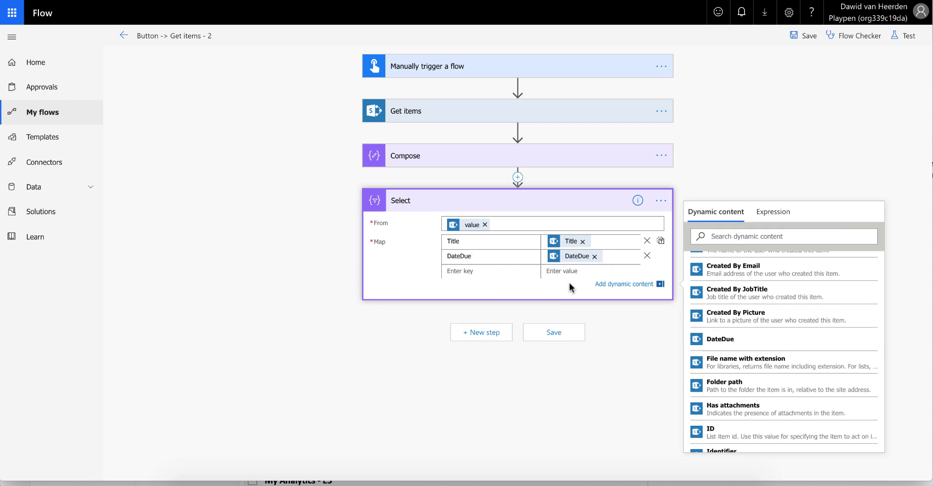
# Add a third Select mapping from the key ID to the Get items ID field, and collapse the Select action.
pyautogui.click(581, 273)
pyautogui.scroll(-1, 792, 338)
pyautogui.scroll(-2, 792, 338)
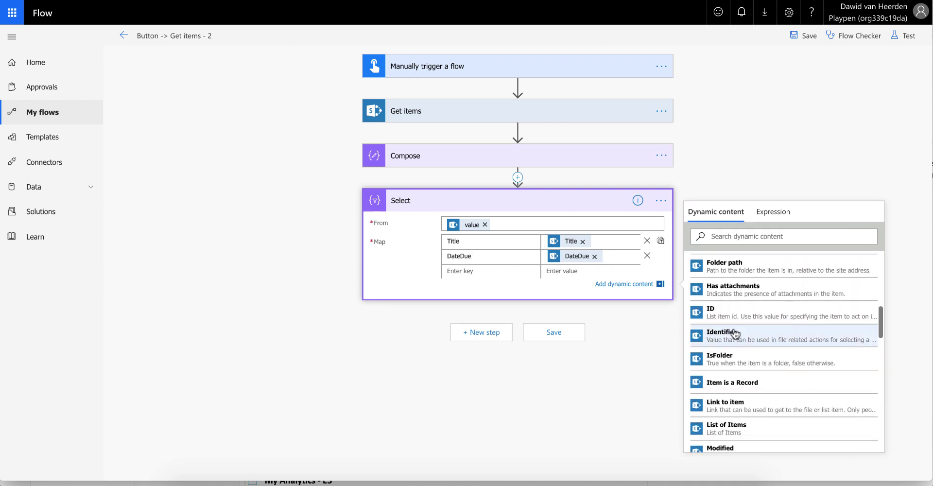
pyautogui.click(792, 313)
pyautogui.click(484, 276)
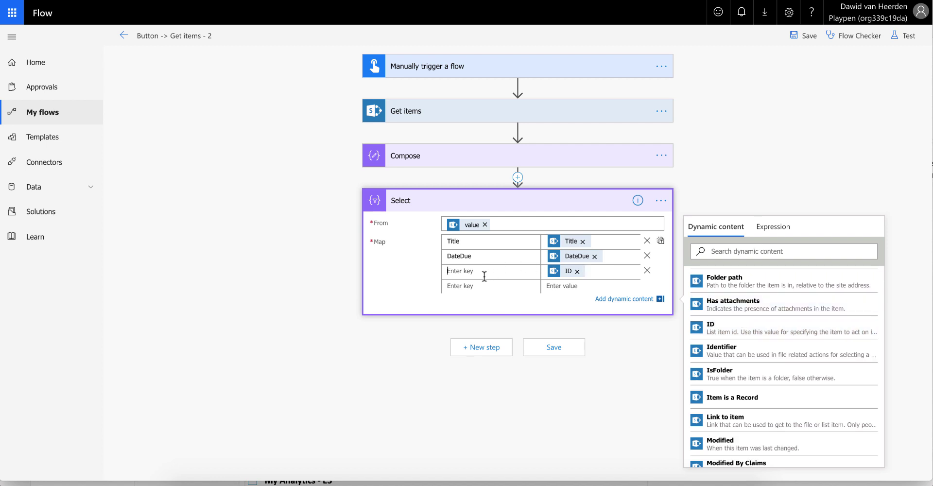
pyautogui.write('ID')
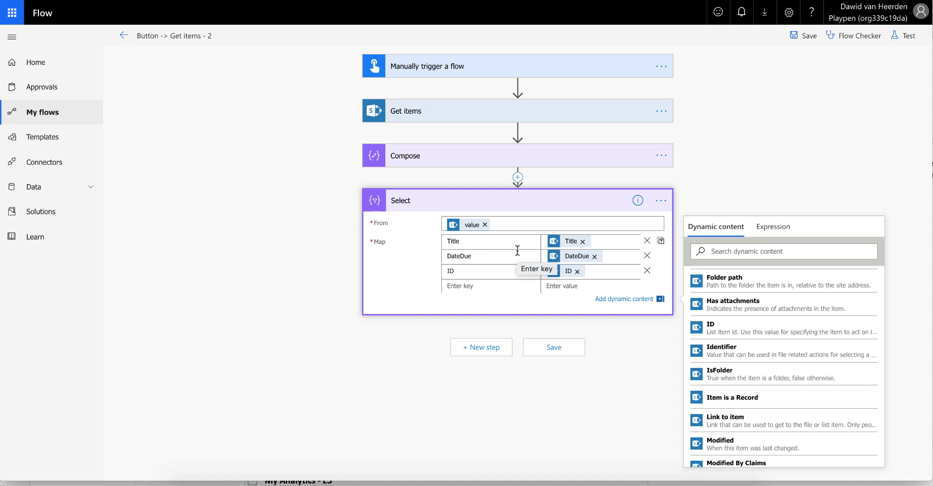
pyautogui.click(523, 210)
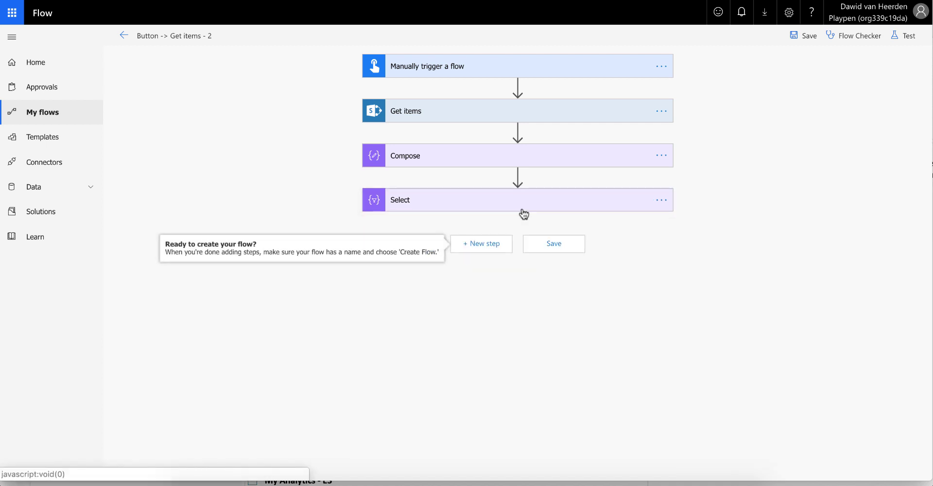
# Add a Request Response action after Select, with the Select Output as its body.
pyautogui.click(485, 244)
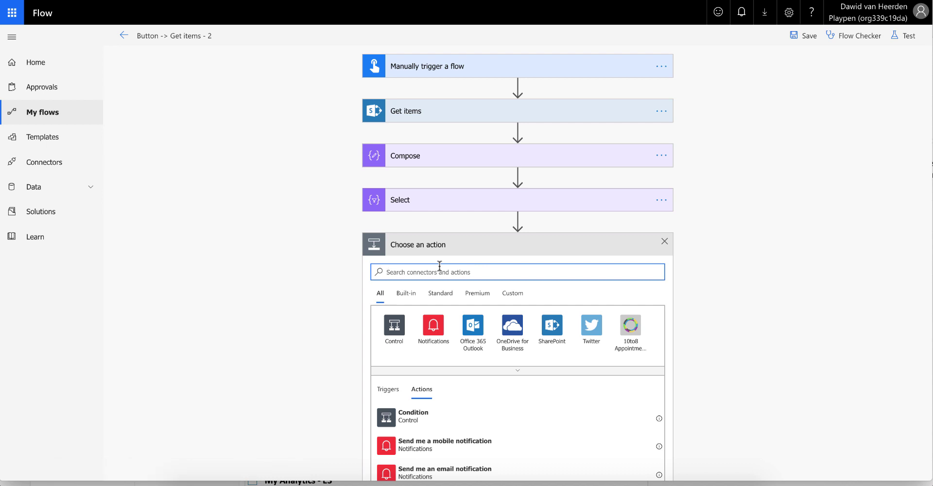
pyautogui.write('response')
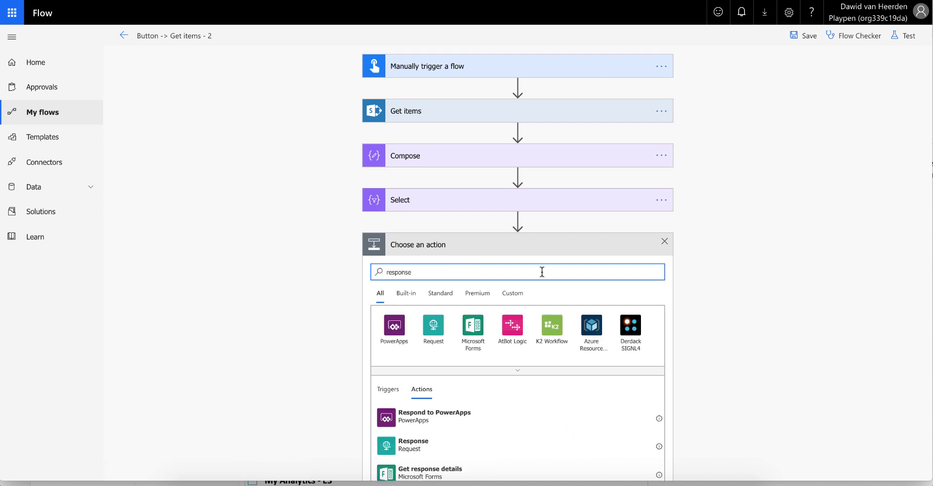
pyautogui.scroll(-3, 698, 311)
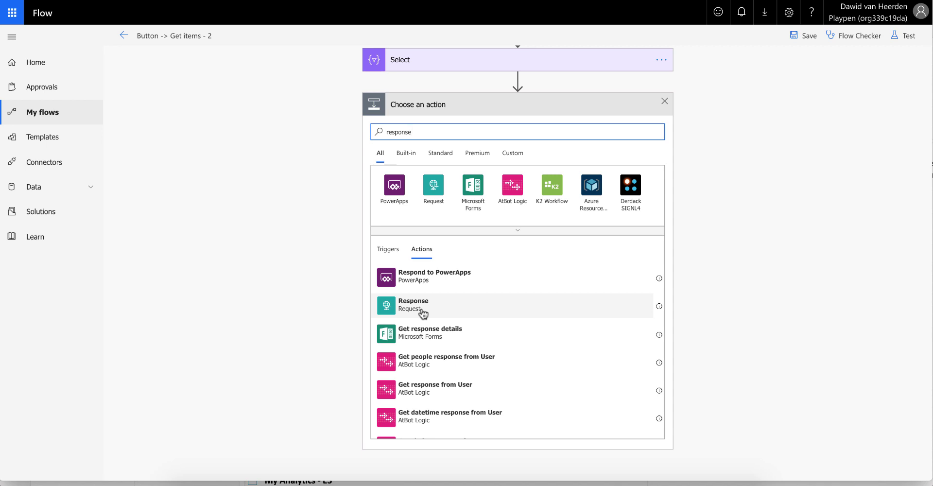
pyautogui.click(422, 311)
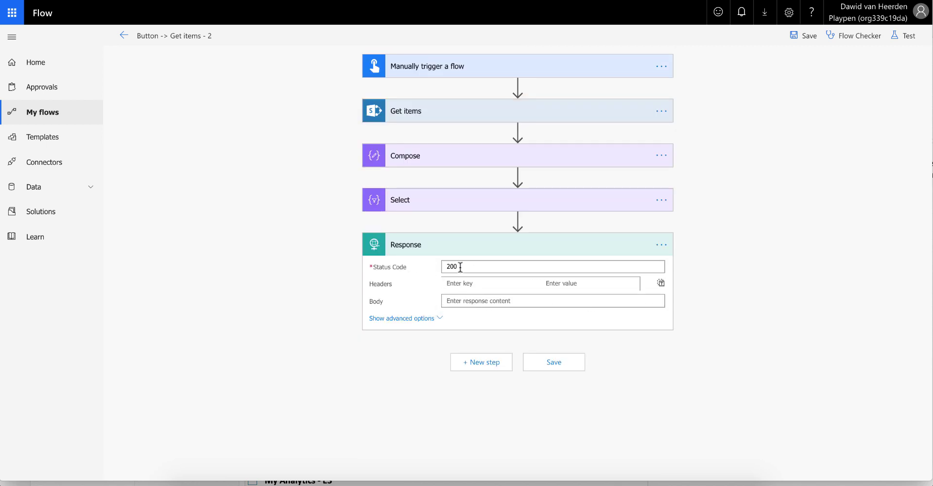
pyautogui.click(485, 301)
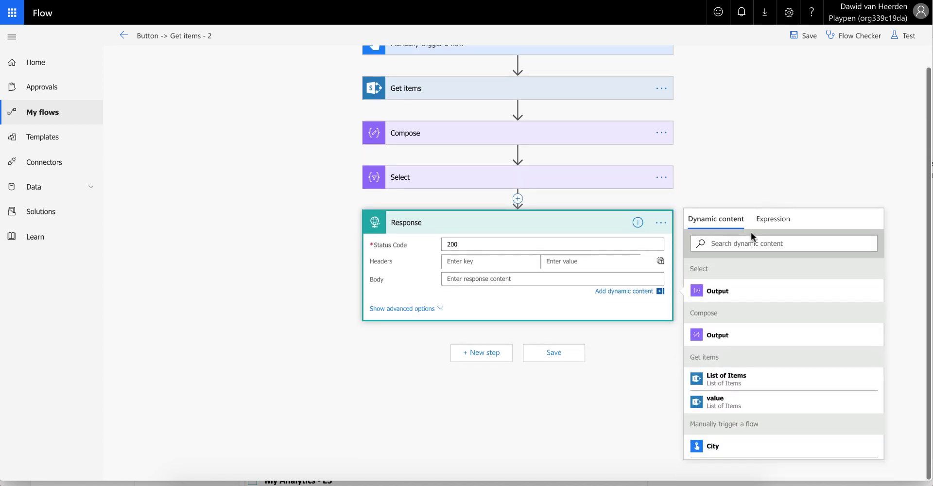
pyautogui.click(718, 291)
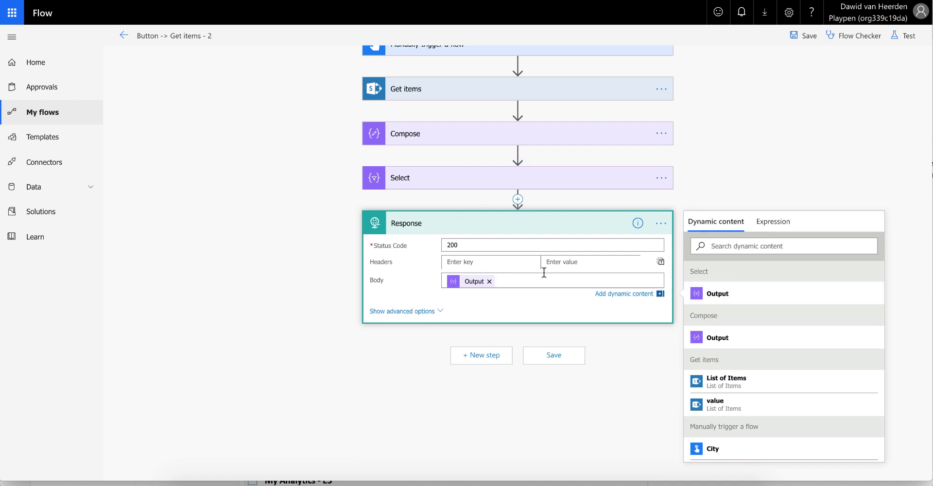
pyautogui.scroll(1, 571, 311)
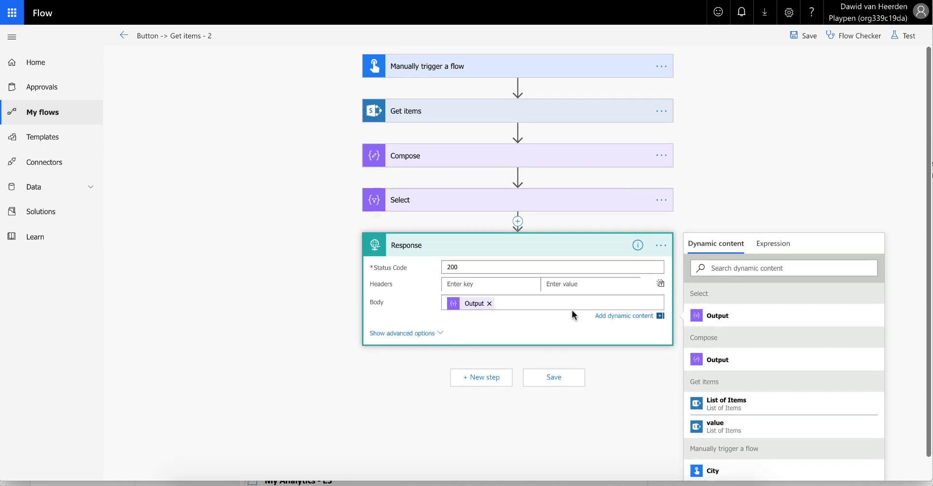
# Save the flow and run a test of it.
pyautogui.click(807, 35)
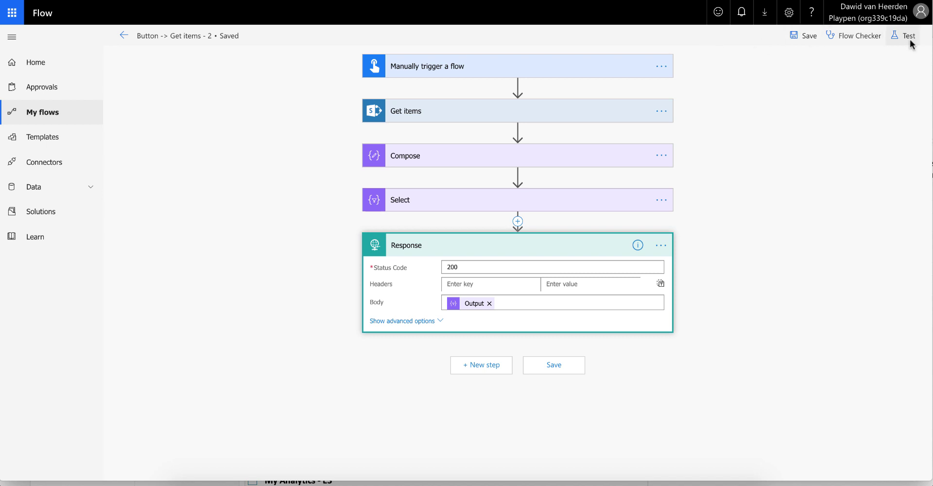
pyautogui.click(907, 38)
pyautogui.click(796, 114)
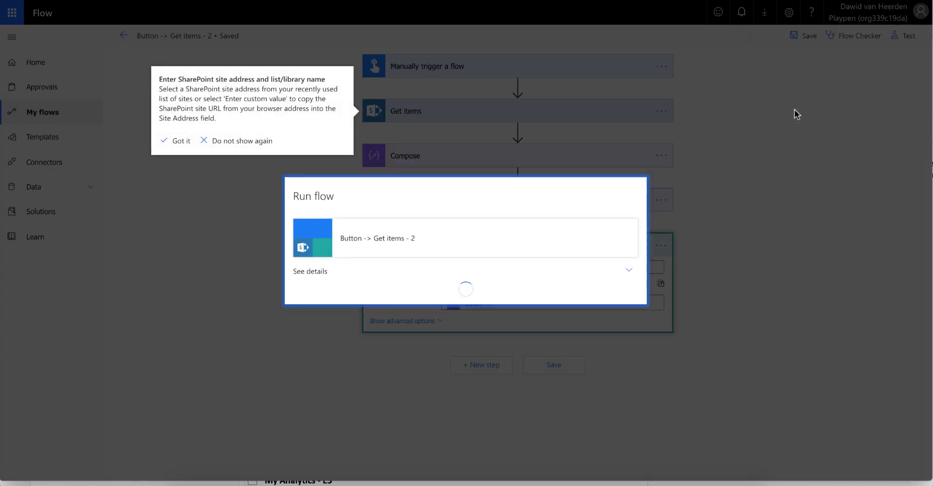
pyautogui.click(543, 295)
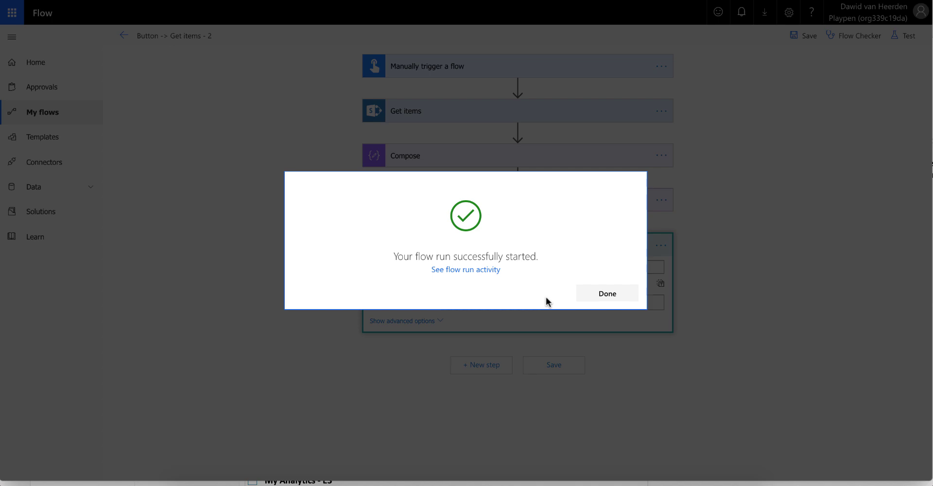
pyautogui.click(608, 293)
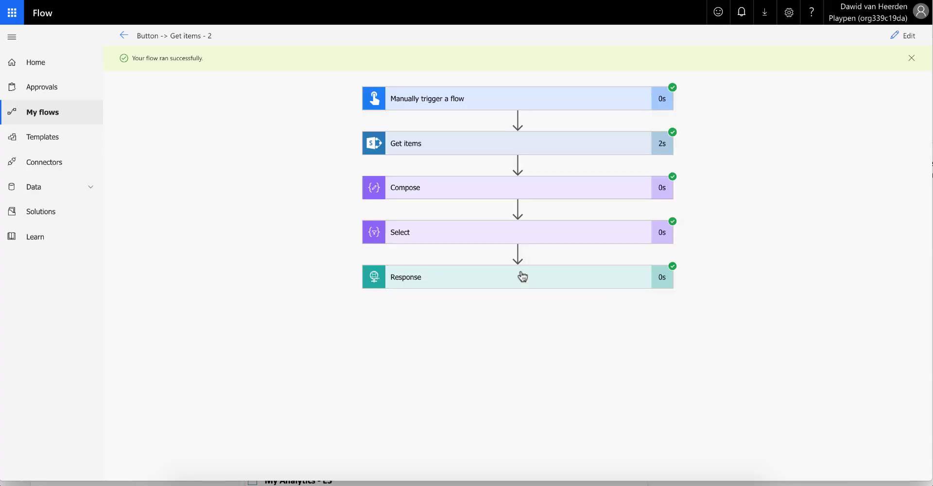
# Review the Select action's output in this run and copy its entire Body JSON.
pyautogui.click(465, 239)
pyautogui.scroll(-1, 667, 319)
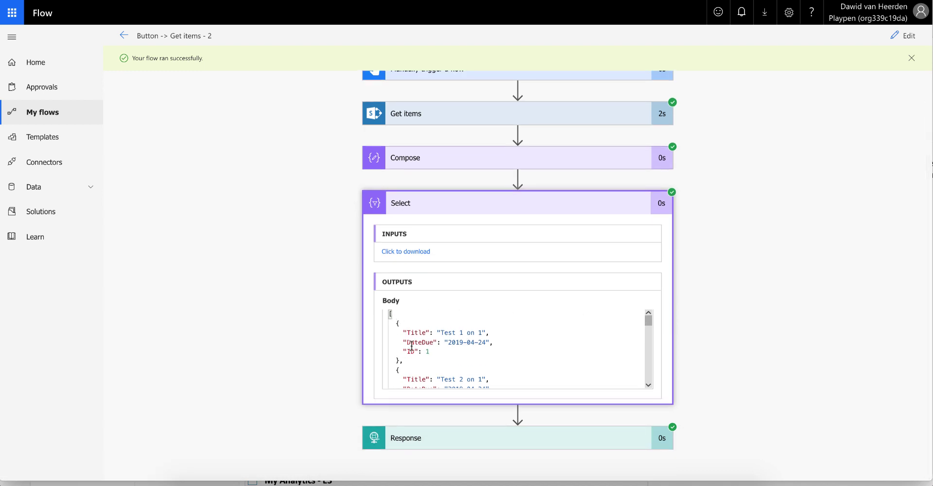
pyautogui.scroll(-2, 438, 350)
pyautogui.scroll(2, 438, 351)
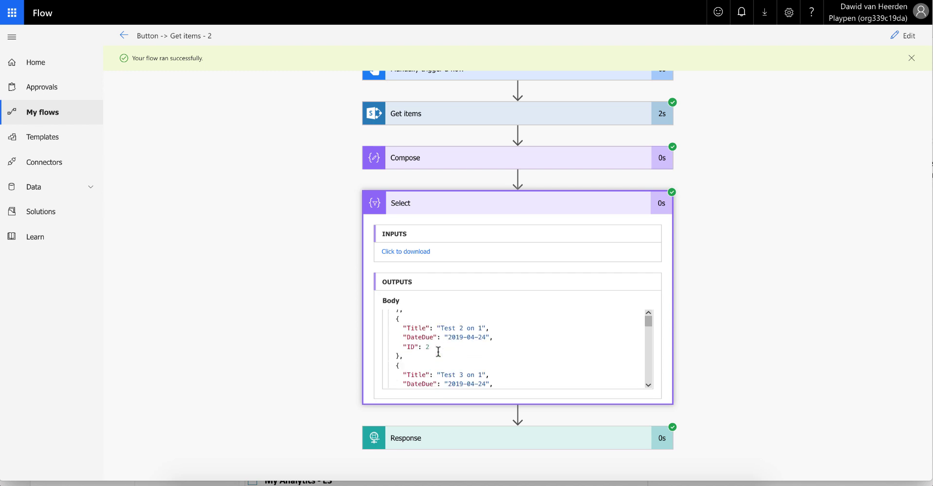
pyautogui.scroll(-3, 438, 351)
pyautogui.scroll(-10, 438, 351)
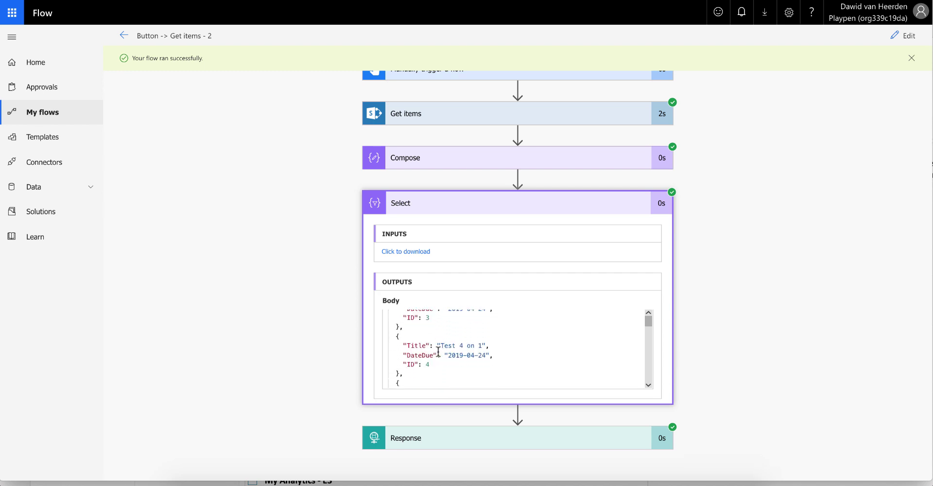
pyautogui.scroll(15, 437, 351)
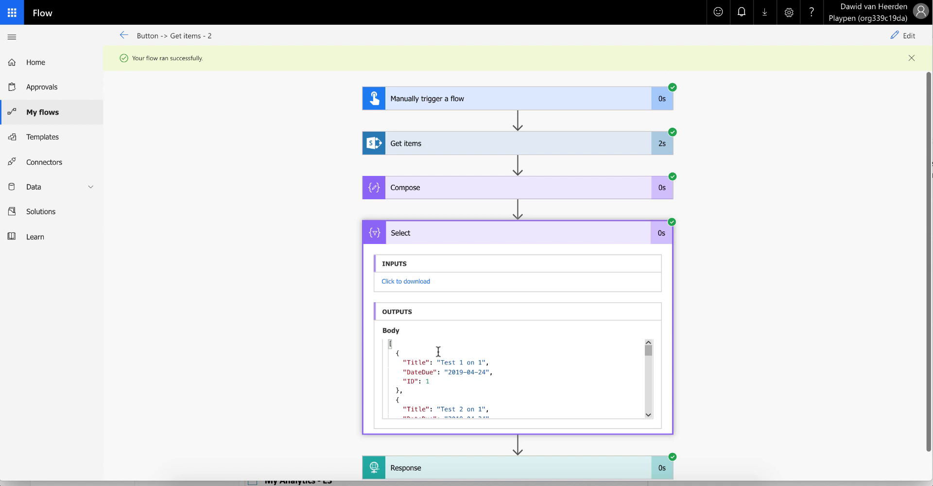
pyautogui.click(401, 343)
pyautogui.hotkey('ctrl', 'a')
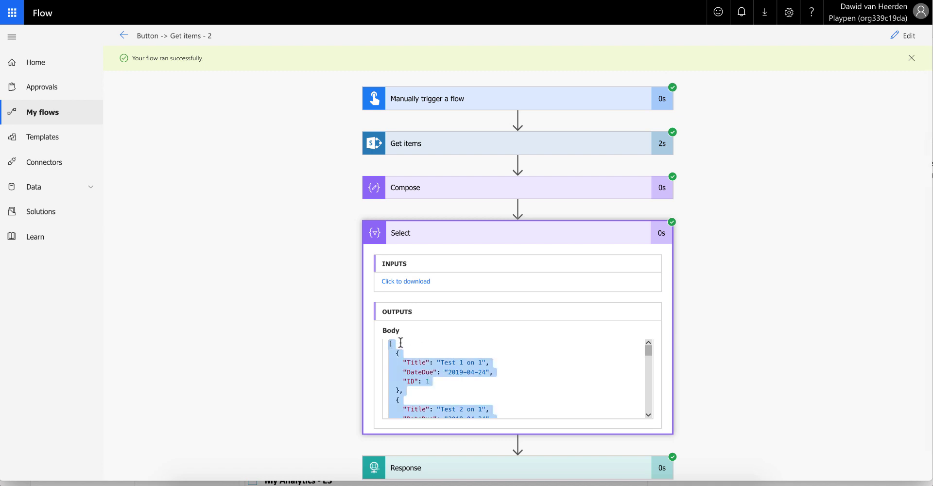
pyautogui.scroll(-5, 489, 344)
pyautogui.scroll(-1, 676, 372)
pyautogui.click(444, 446)
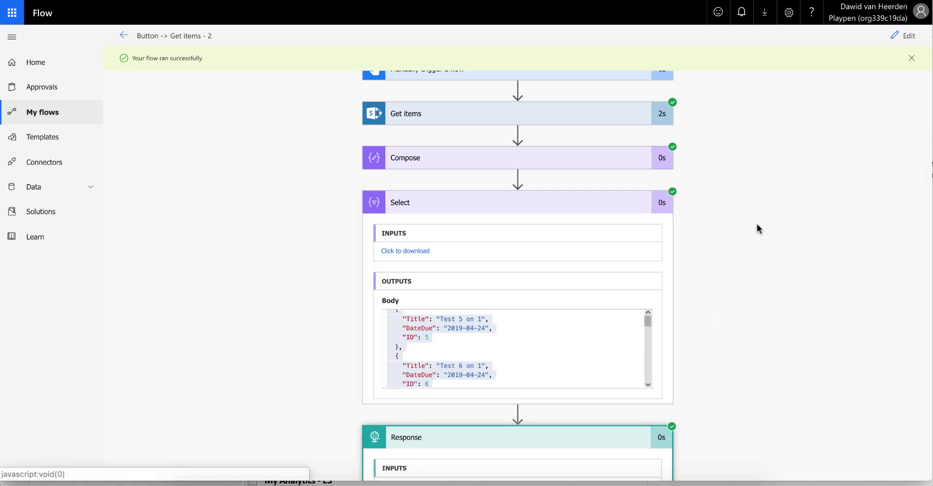
# Reopen the flow for editing and generate the Response body JSON schema from the copied Select output as sample payload.
pyautogui.click(903, 36)
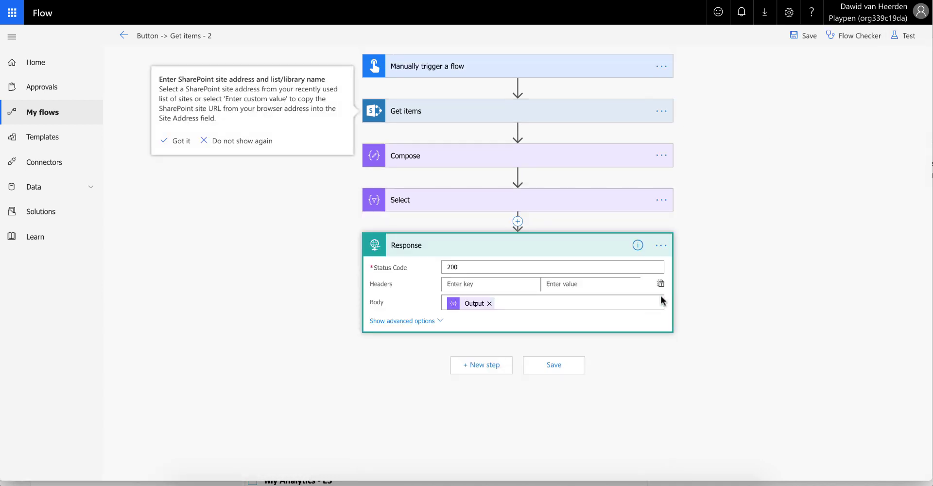
pyautogui.click(396, 323)
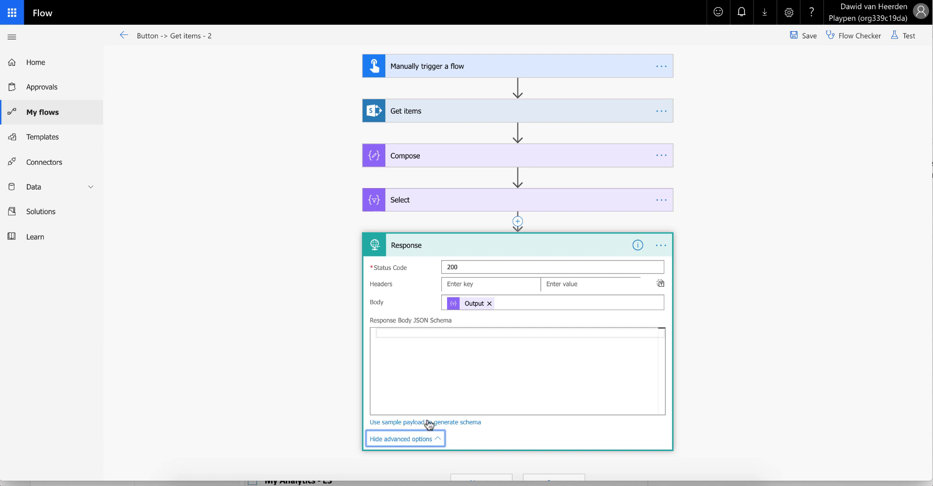
pyautogui.click(429, 422)
pyautogui.click(470, 229)
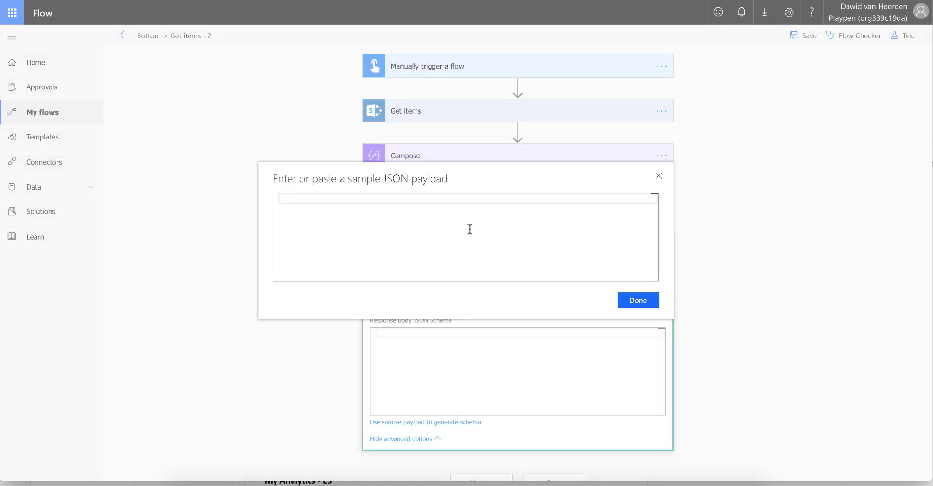
pyautogui.hotkey('ctrl', 'v')
pyautogui.click(638, 300)
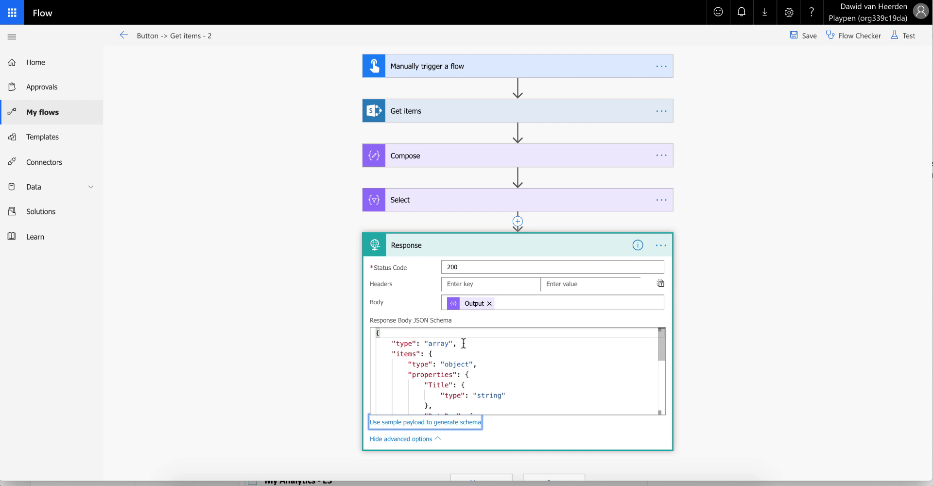
pyautogui.scroll(-1, 458, 368)
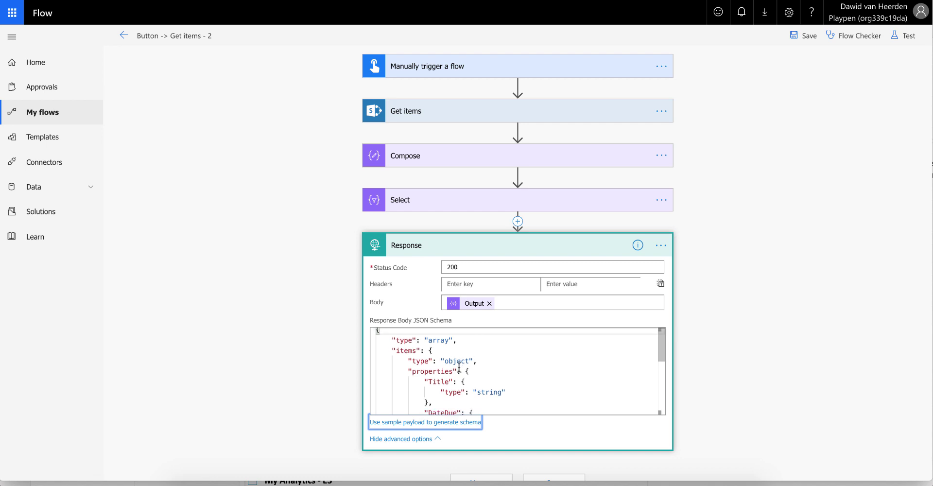
pyautogui.scroll(-2, 459, 368)
pyautogui.scroll(1, 467, 362)
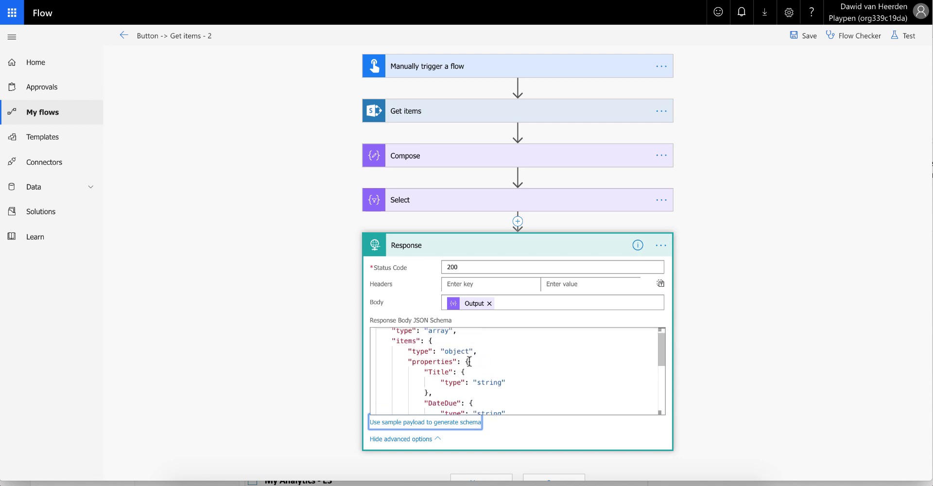
pyautogui.scroll(-5, 469, 361)
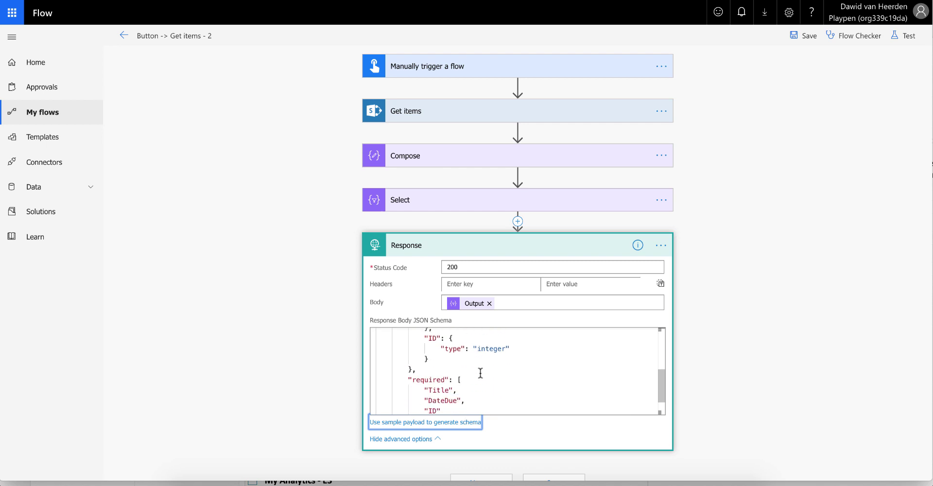
# Delete the manual trigger and replace it with the PowerApps trigger.
pyautogui.click(661, 67)
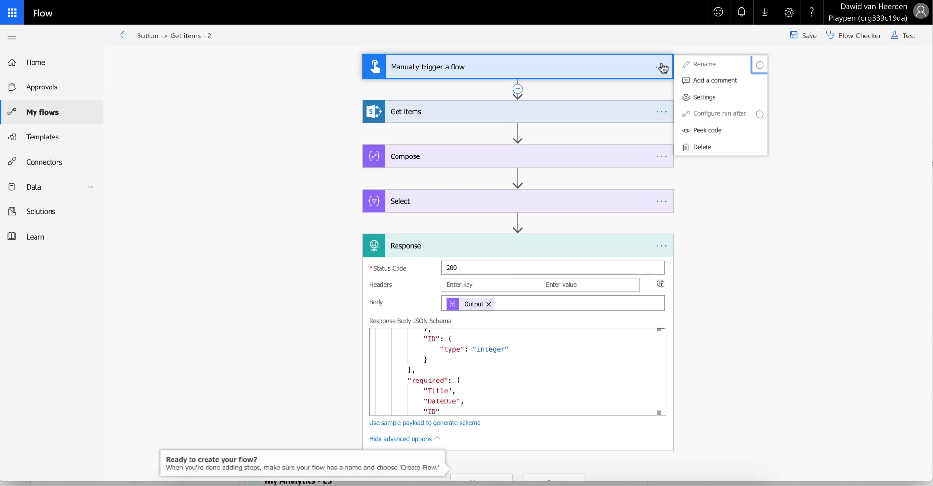
pyautogui.click(707, 147)
pyautogui.click(588, 74)
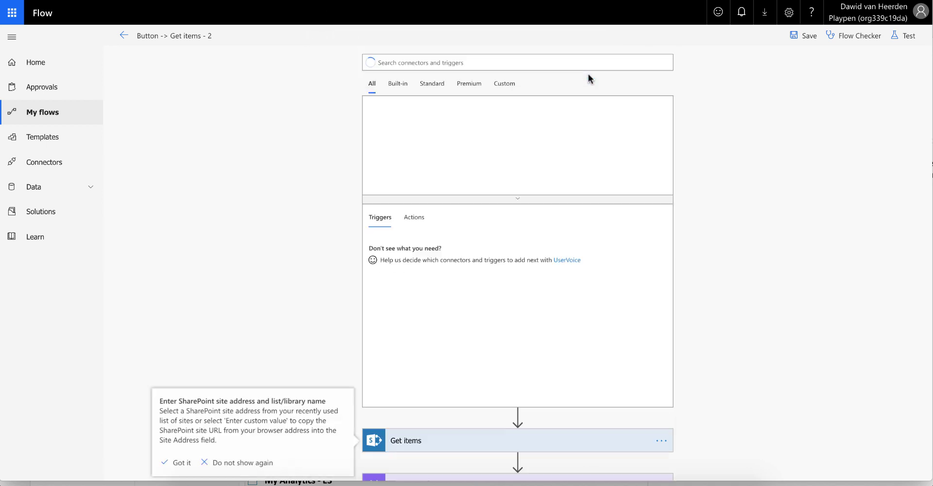
pyautogui.click(496, 68)
pyautogui.write('powerapps')
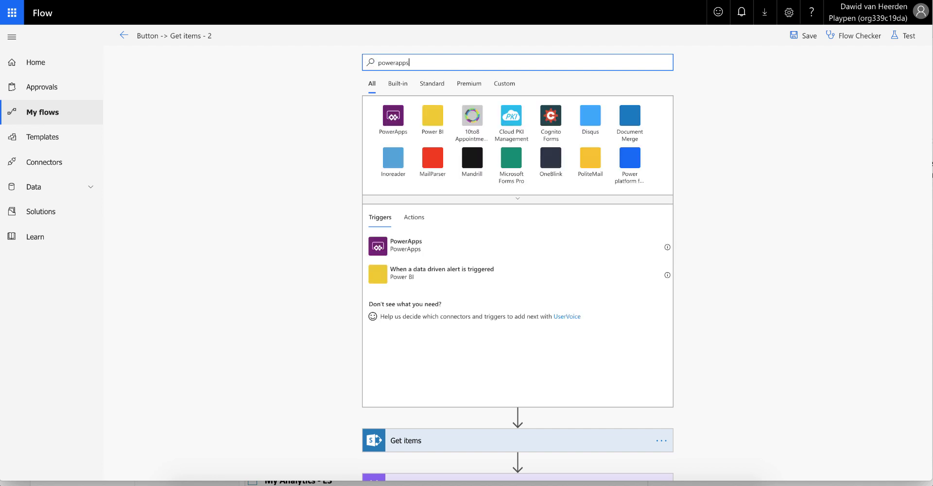
pyautogui.click(397, 242)
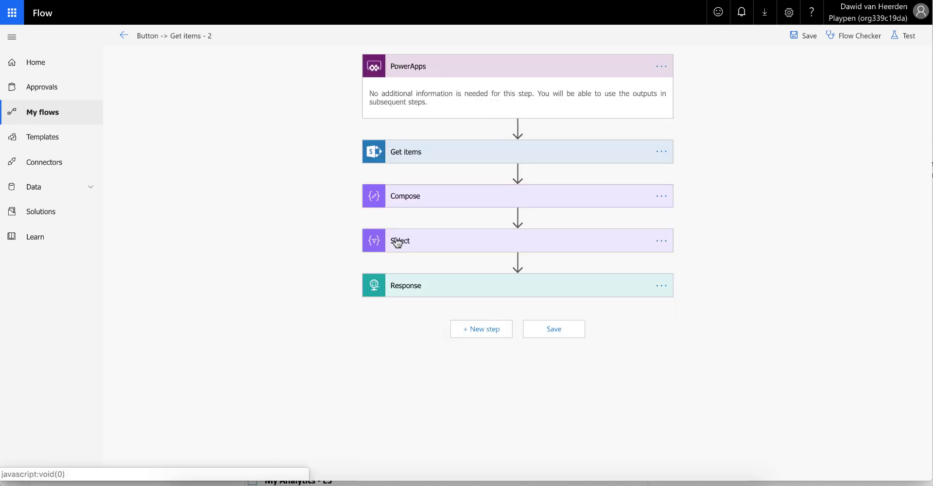
pyautogui.click(531, 73)
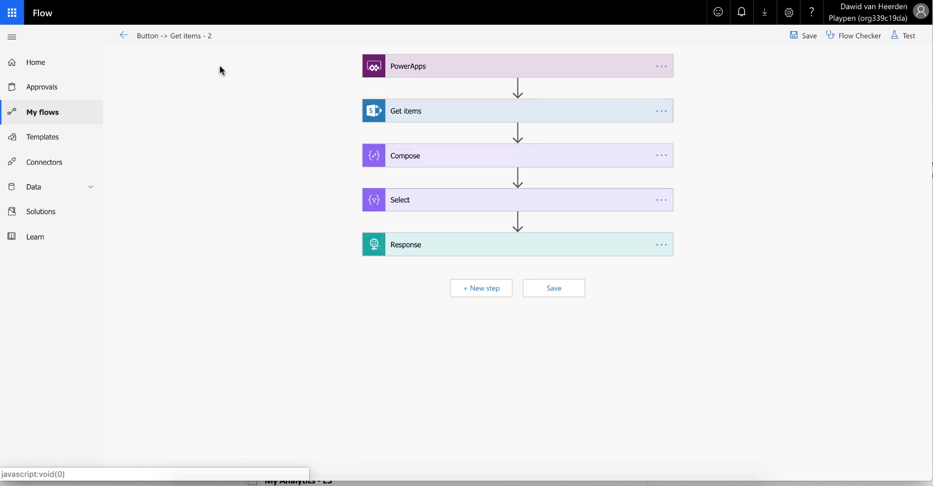
# Rename the flow as getSPDates and save it.
pyautogui.click(197, 36)
pyautogui.write('get')
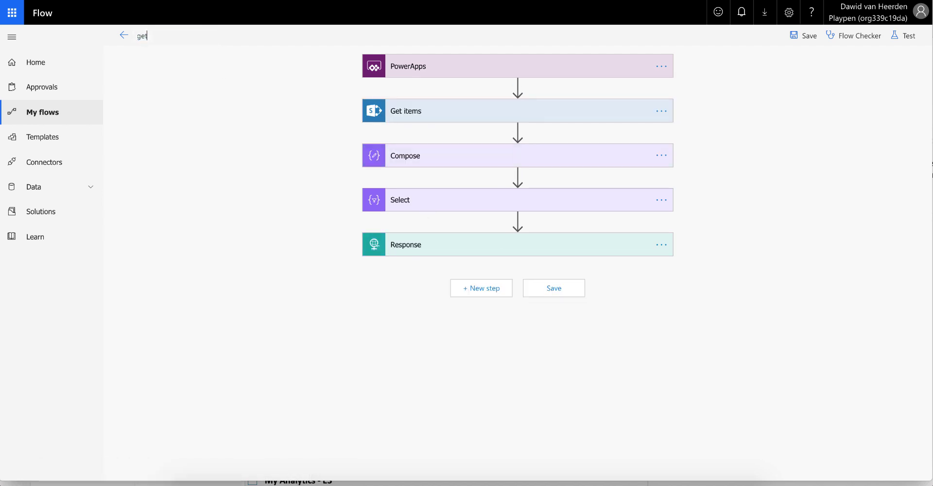
pyautogui.write('SPDates')
pyautogui.click(802, 36)
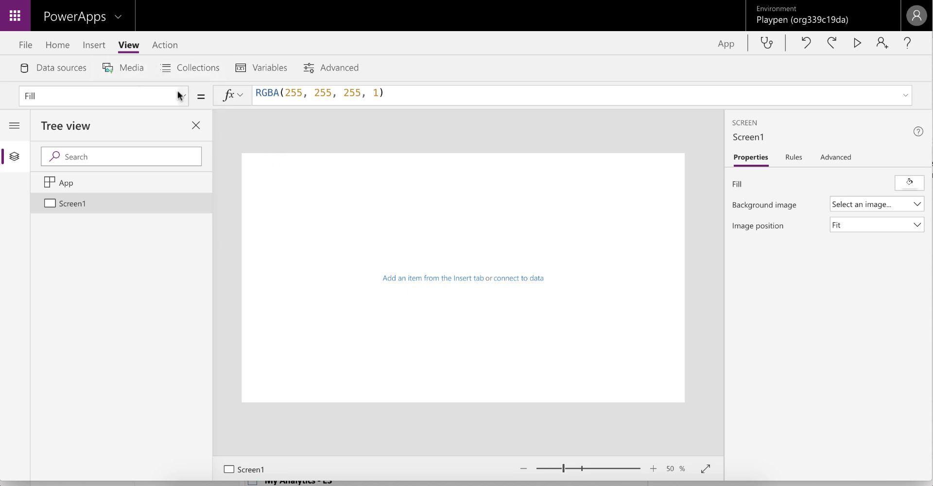
# Insert a button on Screen1 and clear its OnSelect formula.
pyautogui.click(95, 48)
pyautogui.click(185, 71)
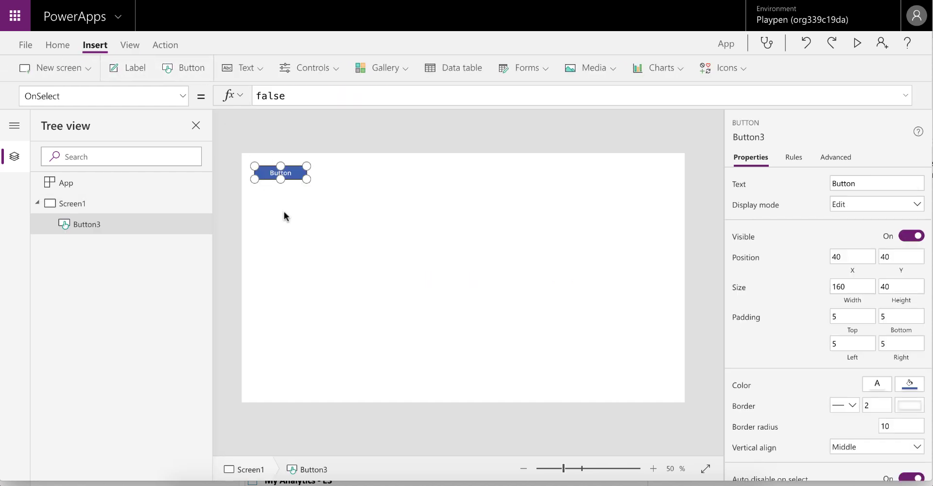
pyautogui.moveTo(312, 96); pyautogui.dragTo(237, 99)
pyautogui.press('BackSpace')
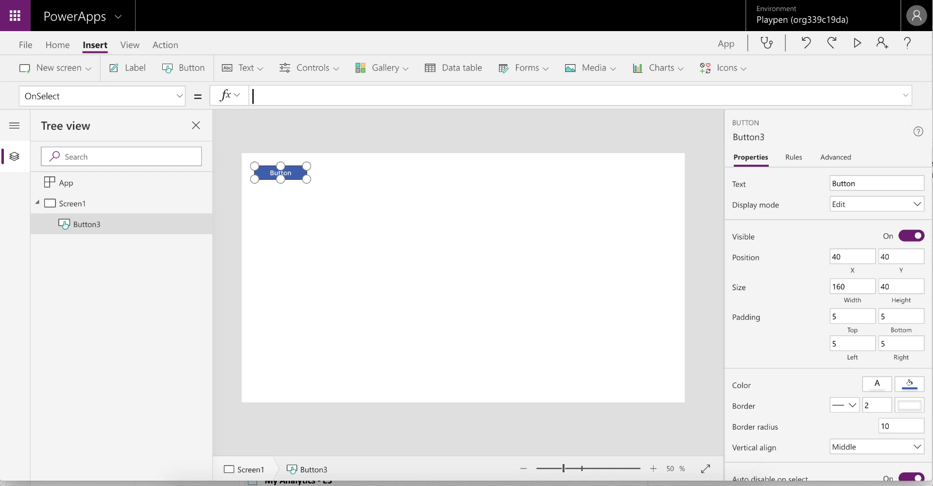
# Associate the getSPDates flow with the button and complete its OnSelect formula as getSPDates.Run().
pyautogui.click(168, 45)
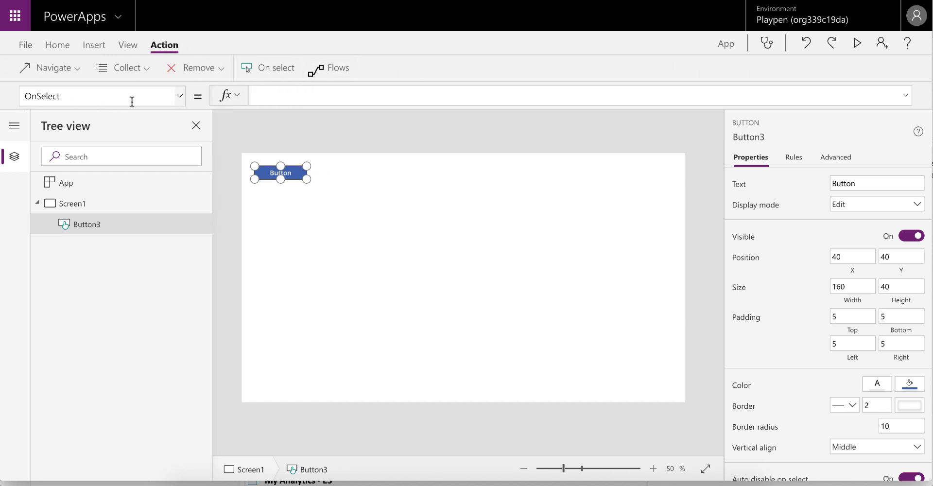
pyautogui.click(342, 68)
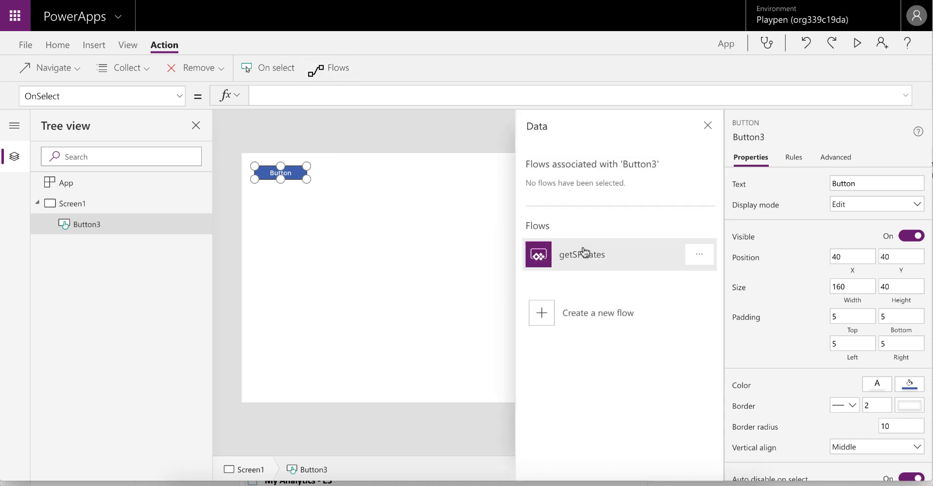
pyautogui.click(613, 258)
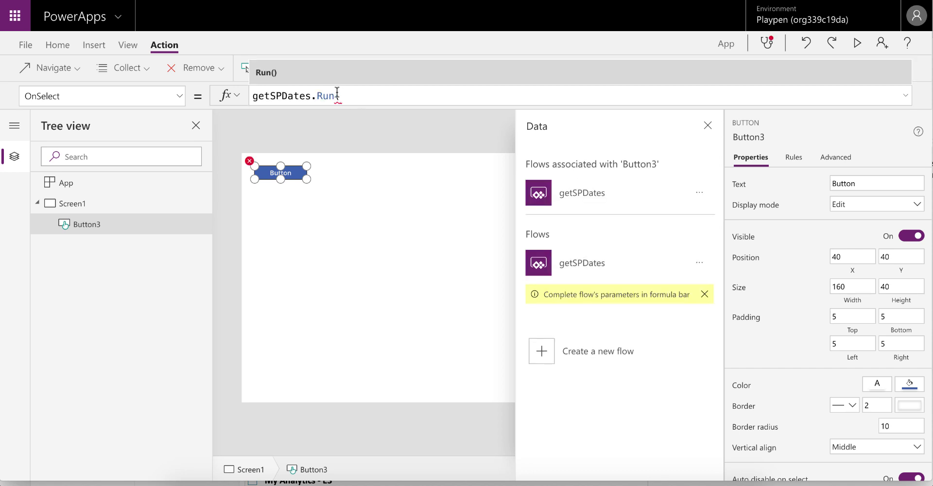
pyautogui.write(')')
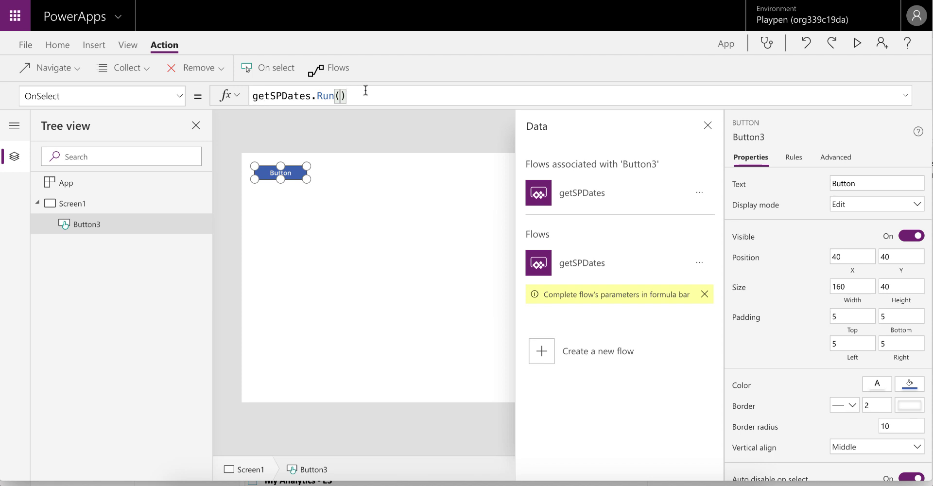
# Wrap the flow call in a collection function so OnSelect reads ClearCollect(colLocalData,getSPDates.Run()).
pyautogui.click(254, 95)
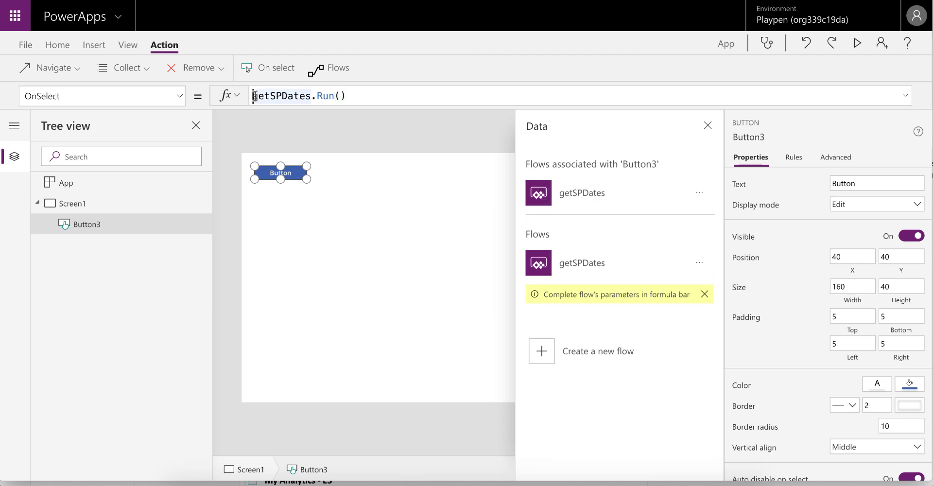
pyautogui.write('Clearcollect')
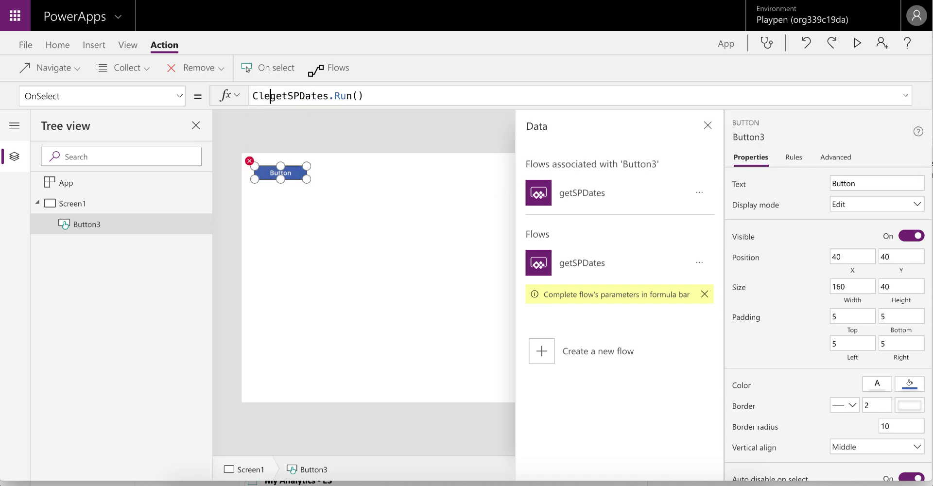
pyautogui.write('(co')
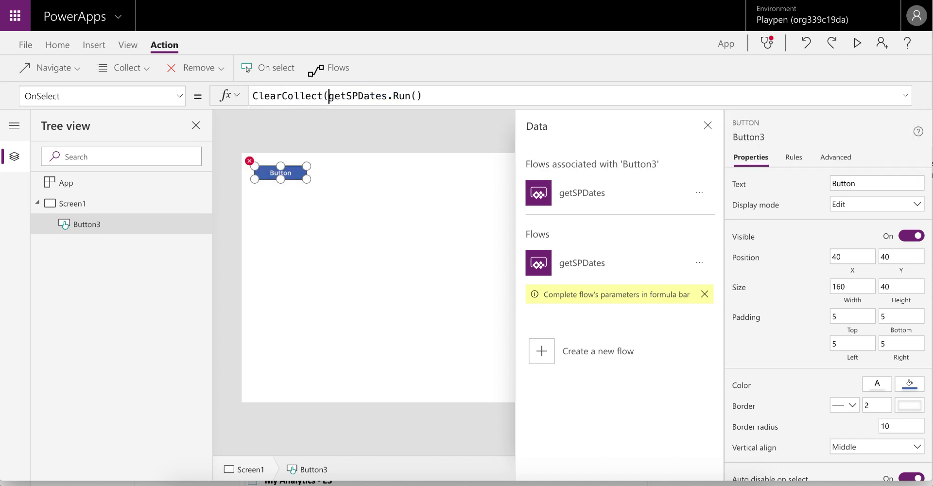
pyautogui.write('lLocalData')
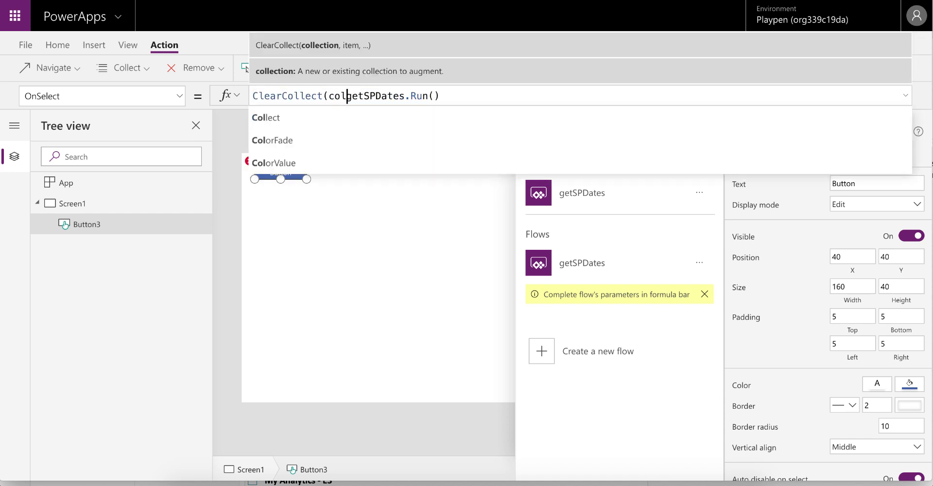
pyautogui.write(',')
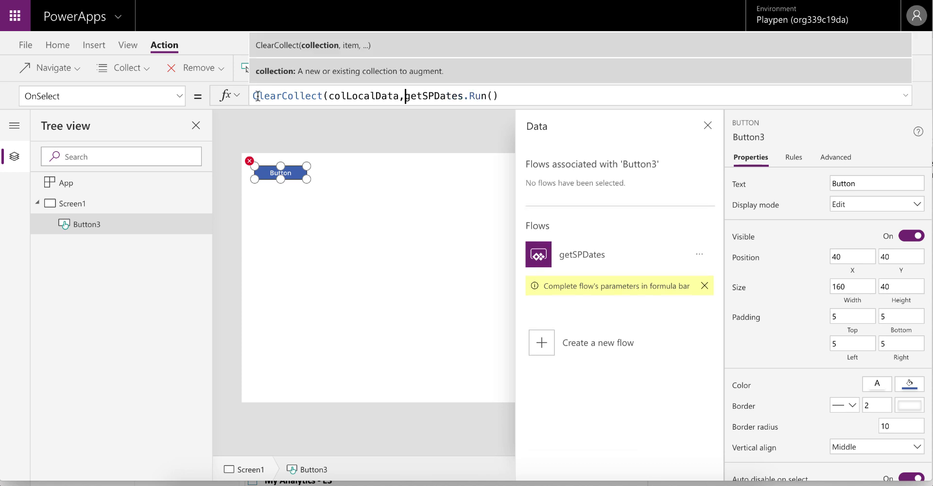
pyautogui.click(520, 96)
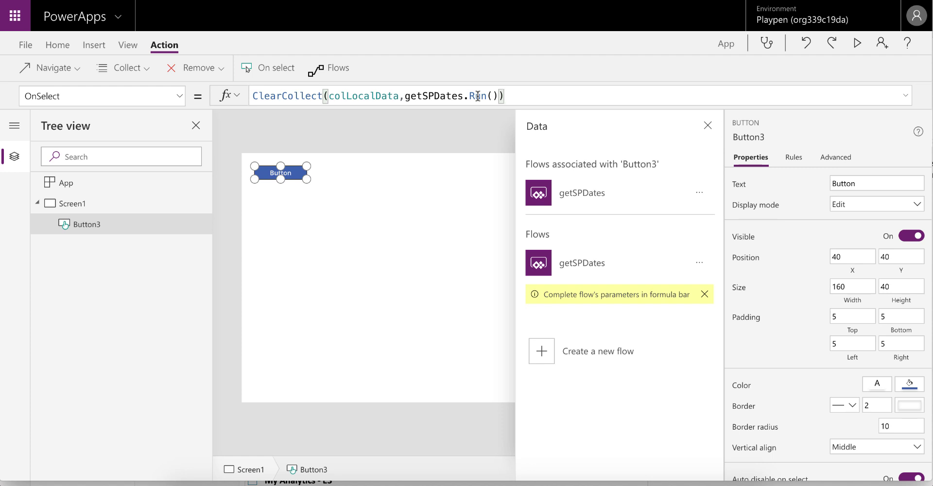
# Run the button's action, close the flow list and examine the items collected in colLocalData.
pyautogui.keyDown('alt'); pyautogui.click(281, 173); pyautogui.keyUp('alt')
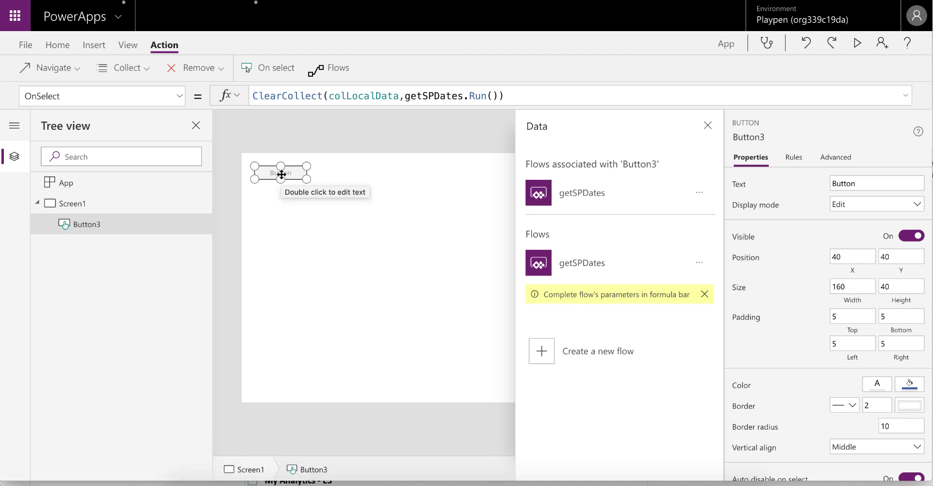
pyautogui.click(707, 126)
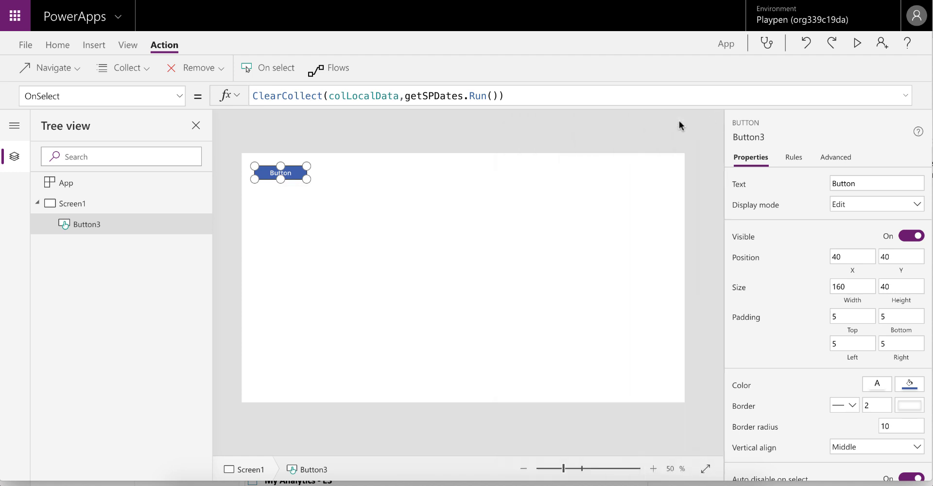
pyautogui.click(138, 49)
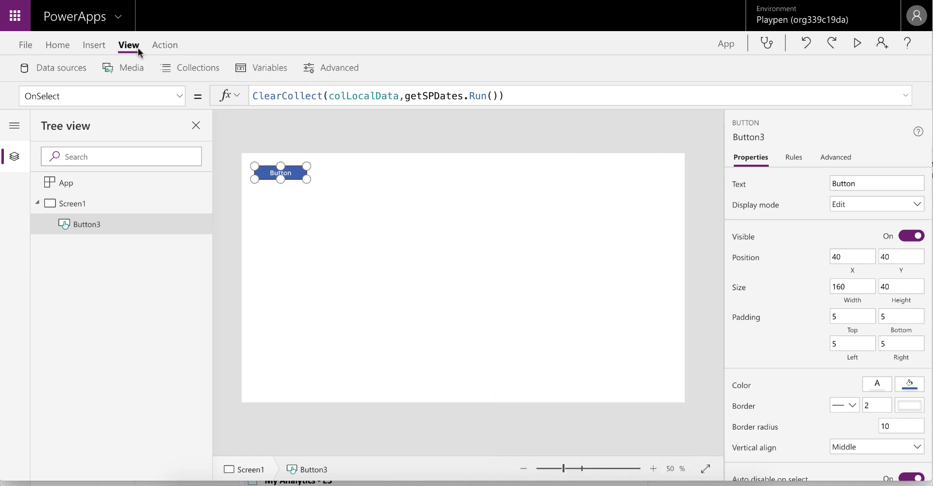
pyautogui.click(177, 68)
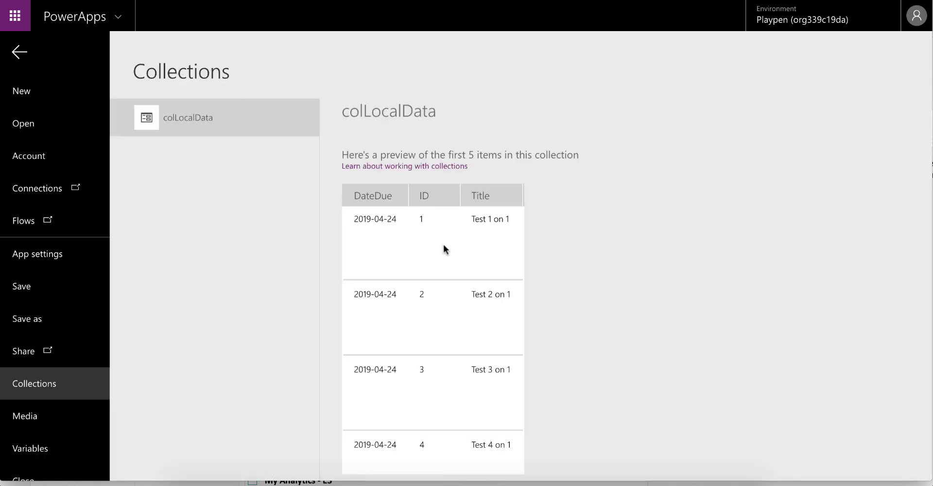
pyautogui.scroll(-3, 436, 276)
pyautogui.scroll(3, 436, 276)
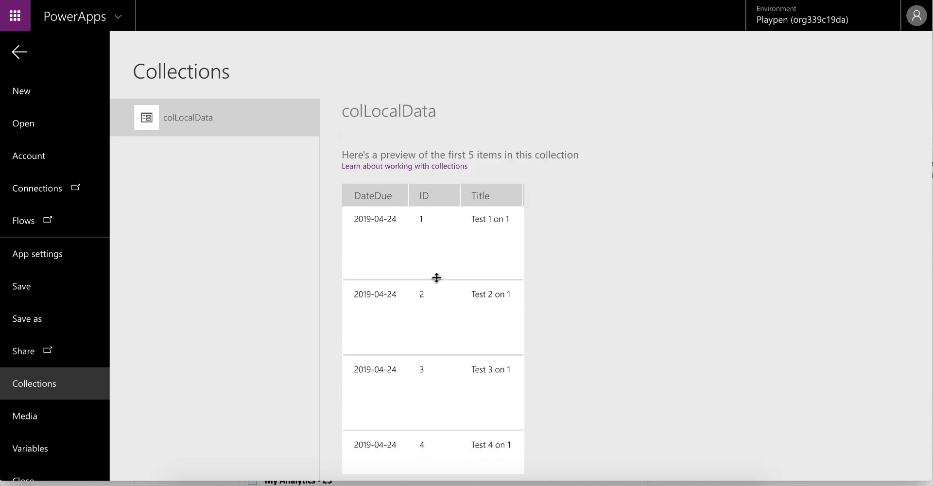
pyautogui.scroll(-2, 436, 277)
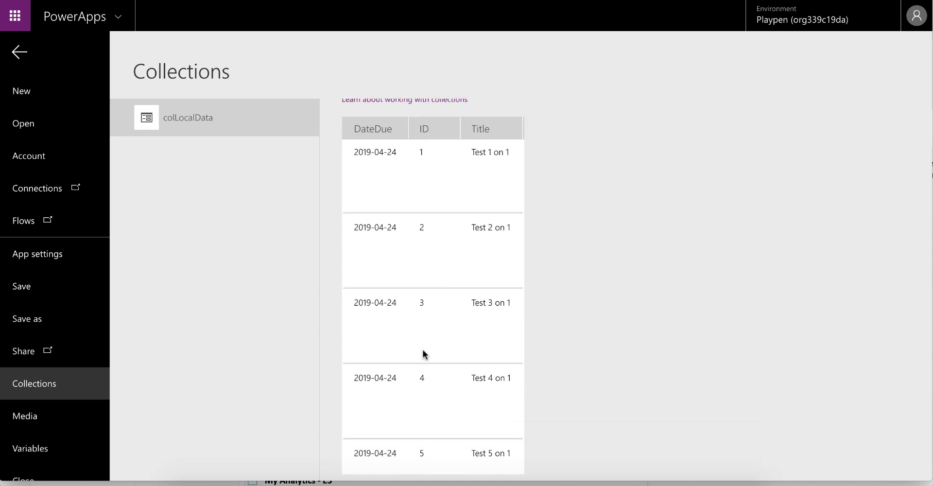
pyautogui.scroll(2, 423, 354)
pyautogui.click(20, 52)
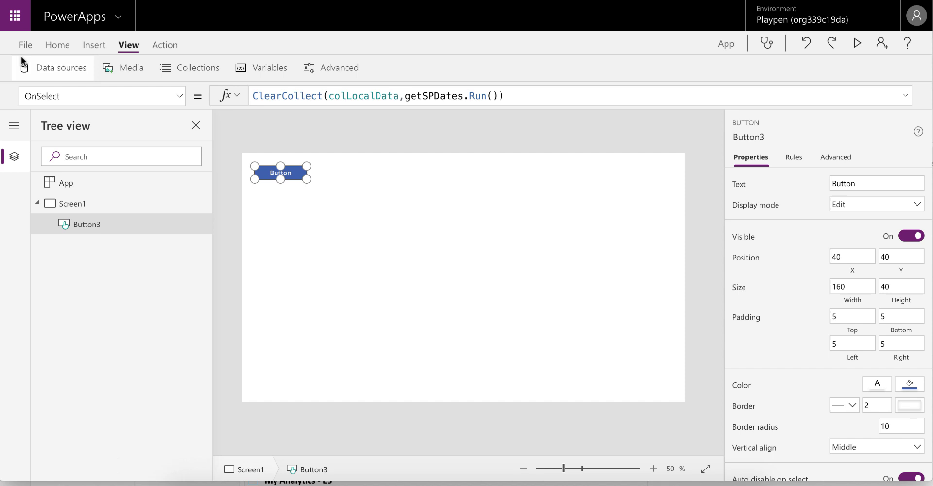
# Insert a blank gallery on Screen1 with colLocalData as its items and the Title layout.
pyautogui.click(386, 191)
pyautogui.click(96, 45)
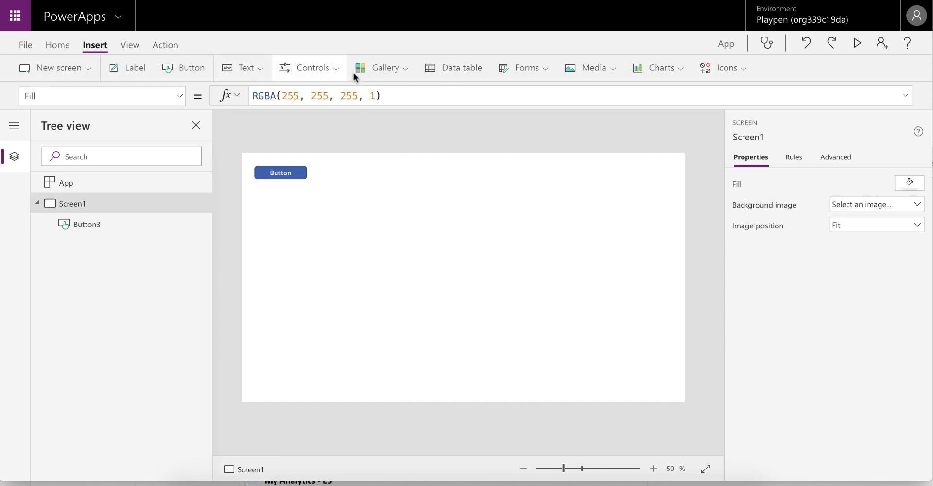
pyautogui.click(383, 69)
pyautogui.click(404, 211)
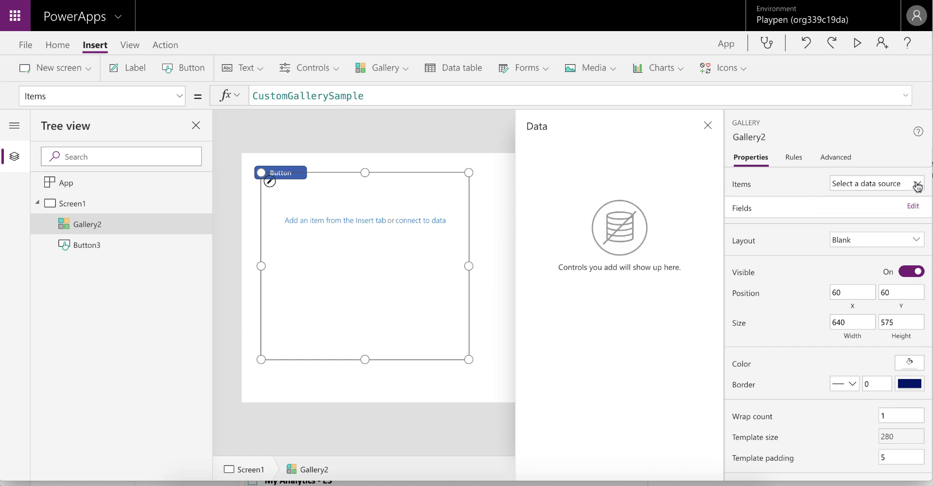
pyautogui.click(917, 183)
pyautogui.click(832, 212)
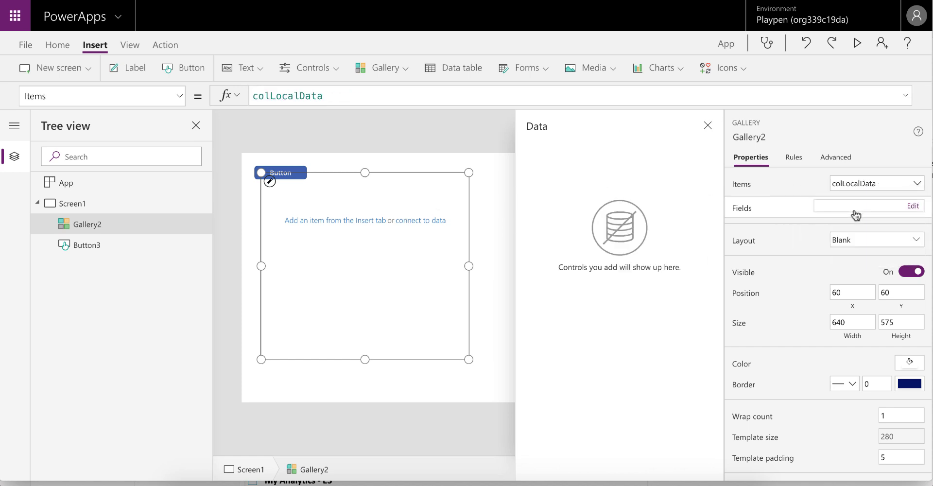
pyautogui.click(856, 241)
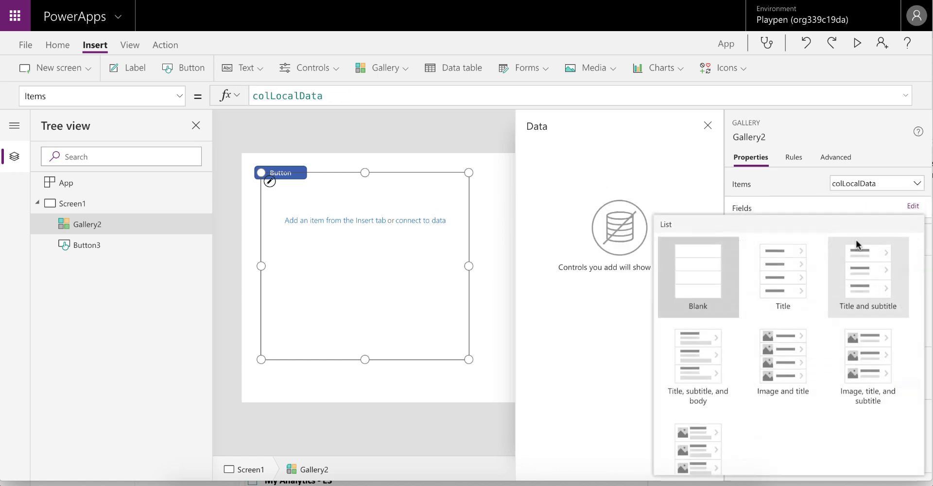
pyautogui.click(724, 278)
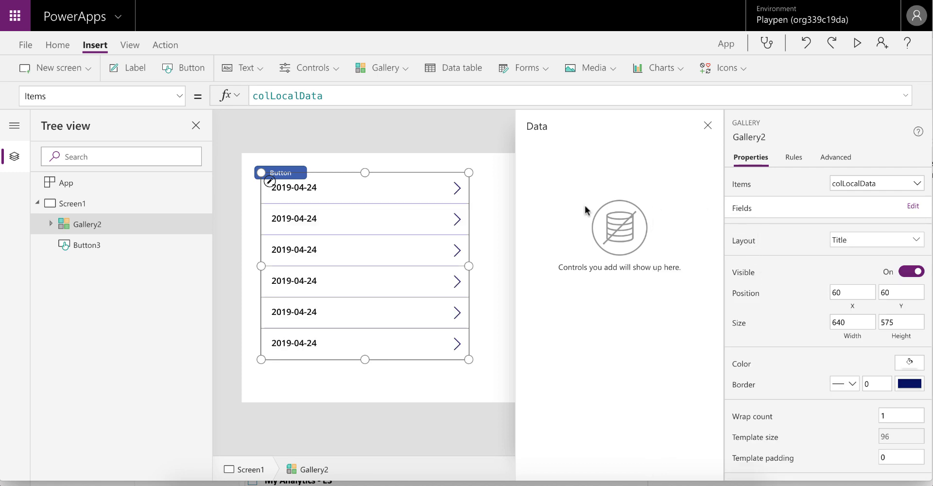
# Bind the gallery's title label to the Title field and close the Data pane.
pyautogui.click(651, 182)
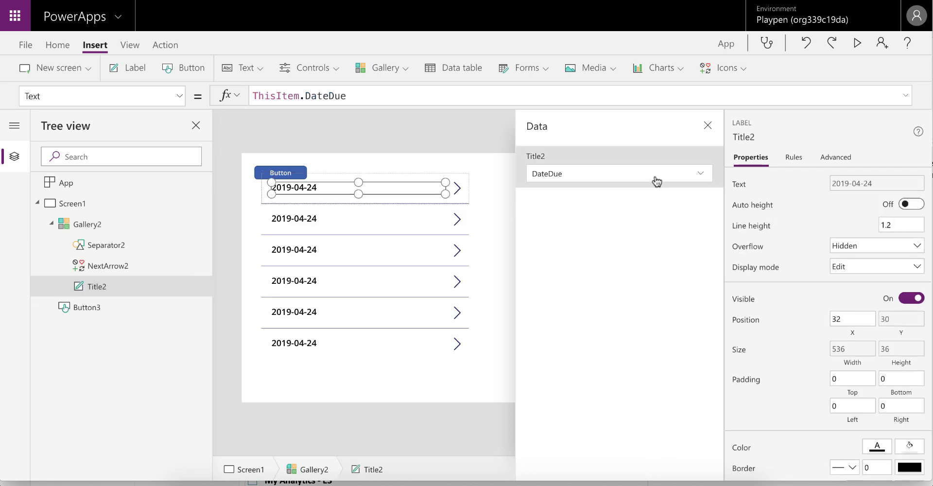
pyautogui.click(700, 173)
pyautogui.click(542, 210)
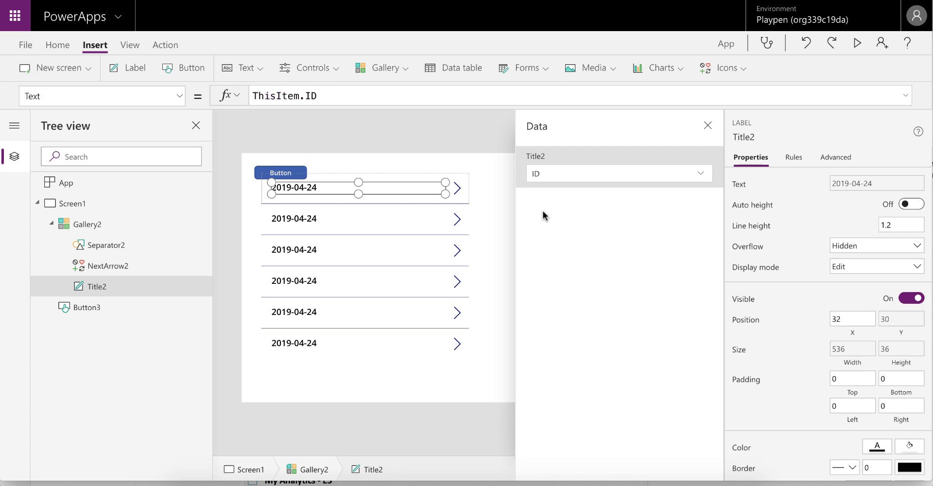
pyautogui.click(701, 173)
pyautogui.click(552, 217)
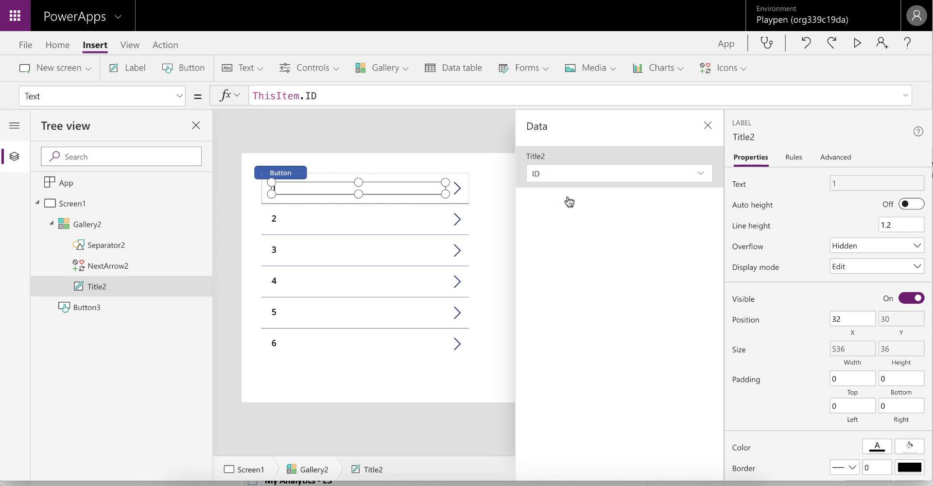
pyautogui.click(632, 173)
pyautogui.click(539, 230)
pyautogui.click(708, 126)
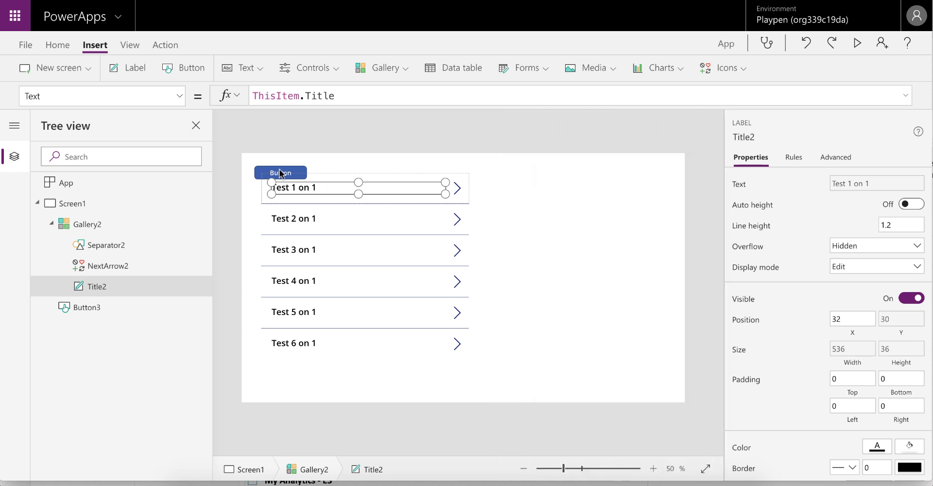
# Add a label beneath the title in the gallery's item template and set its text to ThisItem.DateDue.
pyautogui.click(141, 69)
pyautogui.moveTo(302, 191); pyautogui.dragTo(335, 196)
pyautogui.click(357, 98)
pyautogui.press('BackSpace')
pyautogui.press('BackSpace')
pyautogui.press('BackSpace')
pyautogui.press('BackSpace')
pyautogui.press('BackSpace')
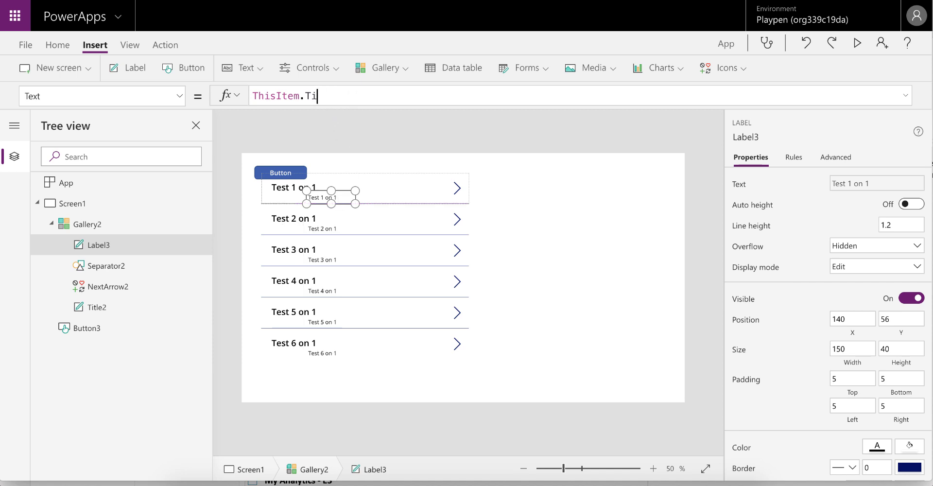
pyautogui.write('DateDue')
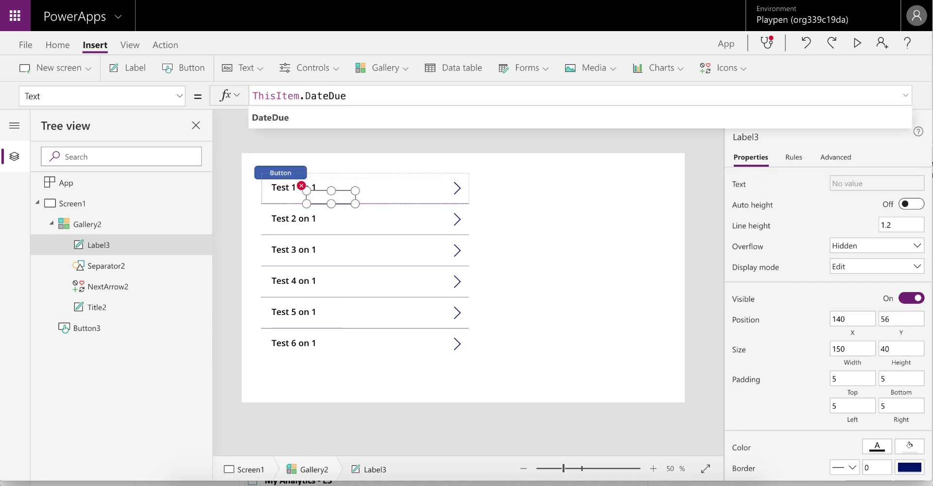
# Preview the app and look through the gallery's titles and due dates, closing the preview when done.
pyautogui.click(857, 43)
pyautogui.scroll(-1, 369, 278)
pyautogui.scroll(-15, 369, 278)
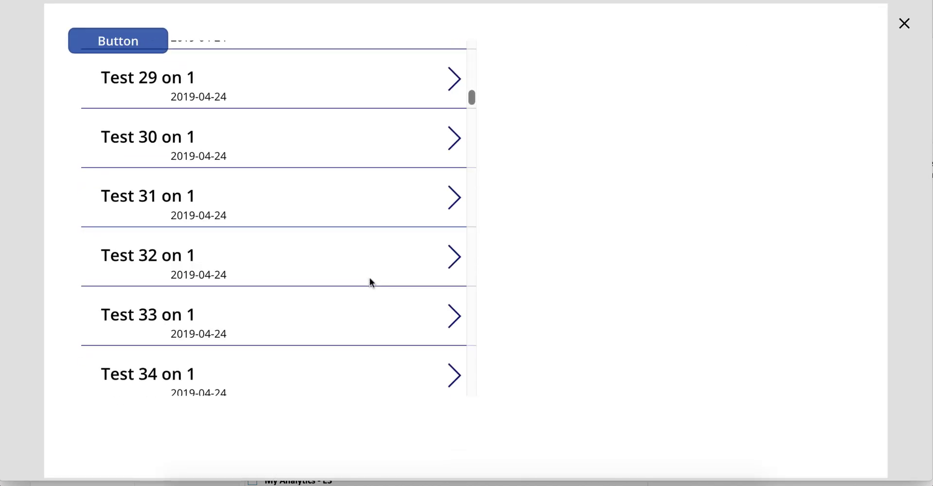
pyautogui.scroll(-5, 369, 278)
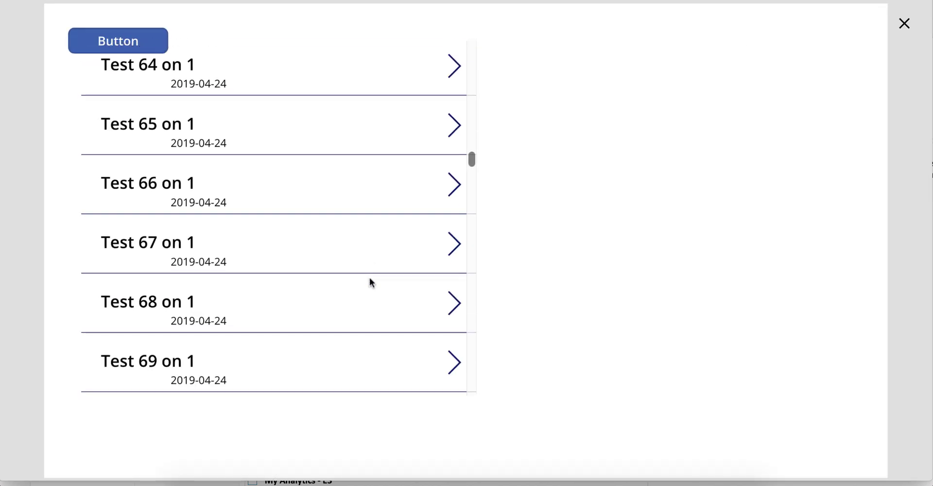
pyautogui.scroll(20, 370, 278)
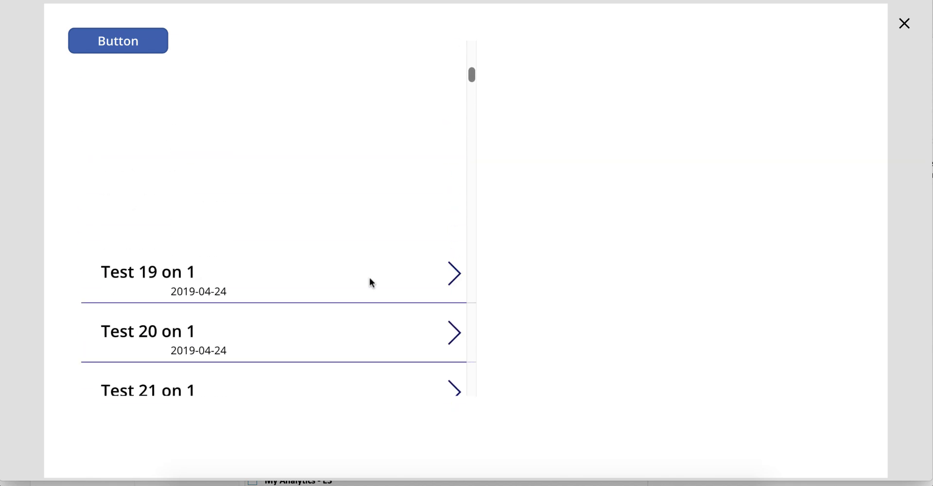
pyautogui.press('Escape')
# Add a label to Screen1, outside the gallery, and place it in the empty area beside it at about X 816, Y 80.
pyautogui.click(567, 288)
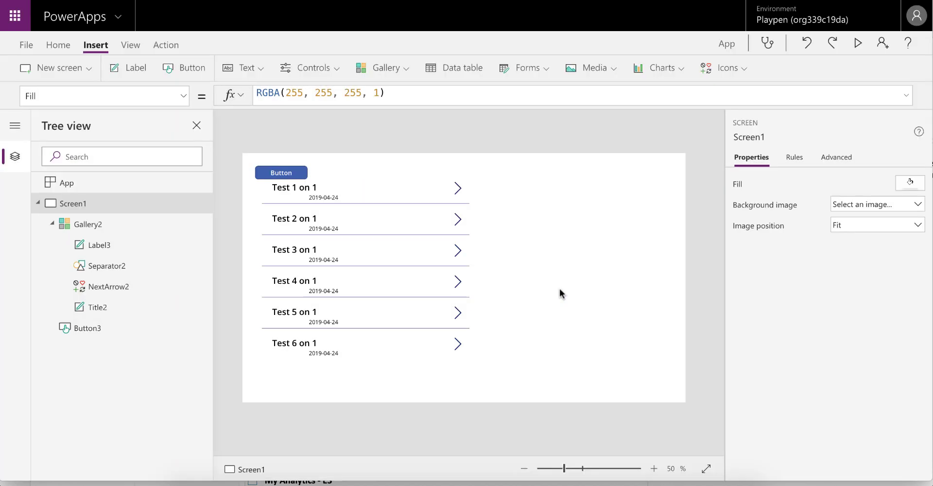
pyautogui.click(129, 68)
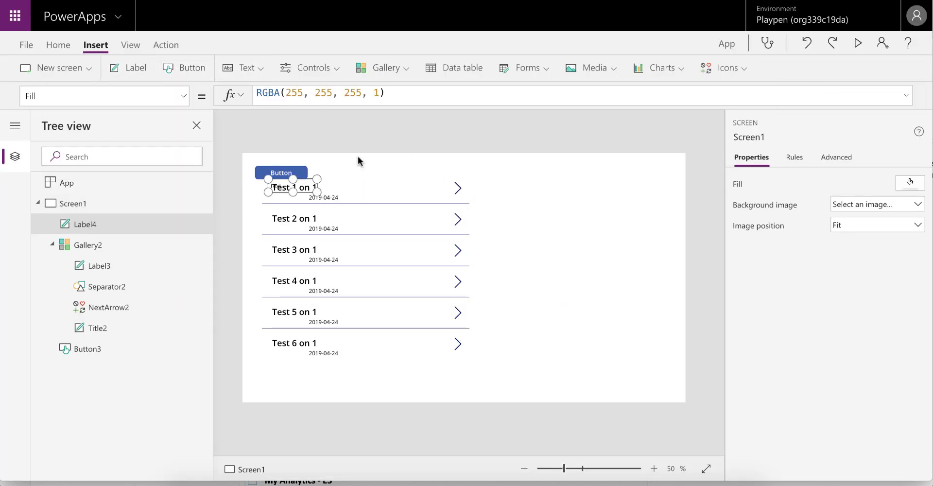
pyautogui.moveTo(352, 182); pyautogui.dragTo(539, 185)
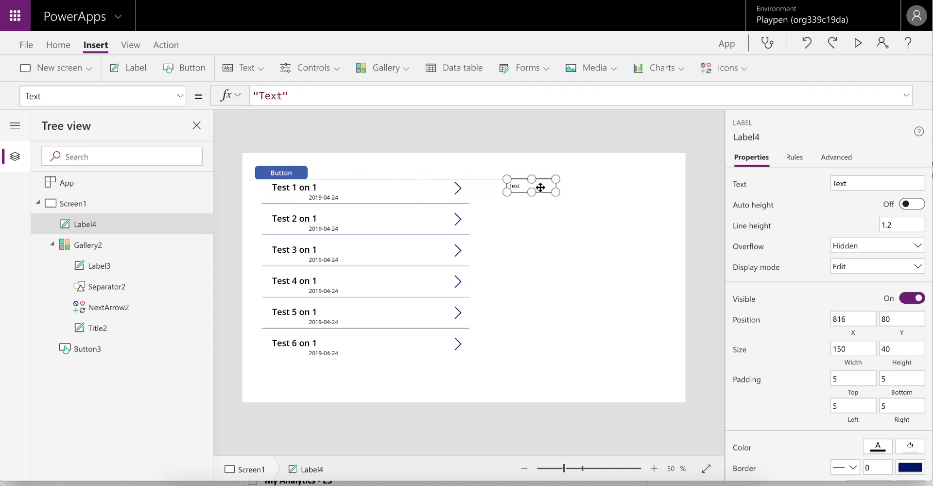
# Set the new label's text formula to CountRows(colLocalData).
pyautogui.click(284, 99)
pyautogui.hotkey('ctrl', 'a')
pyautogui.write('Countr')
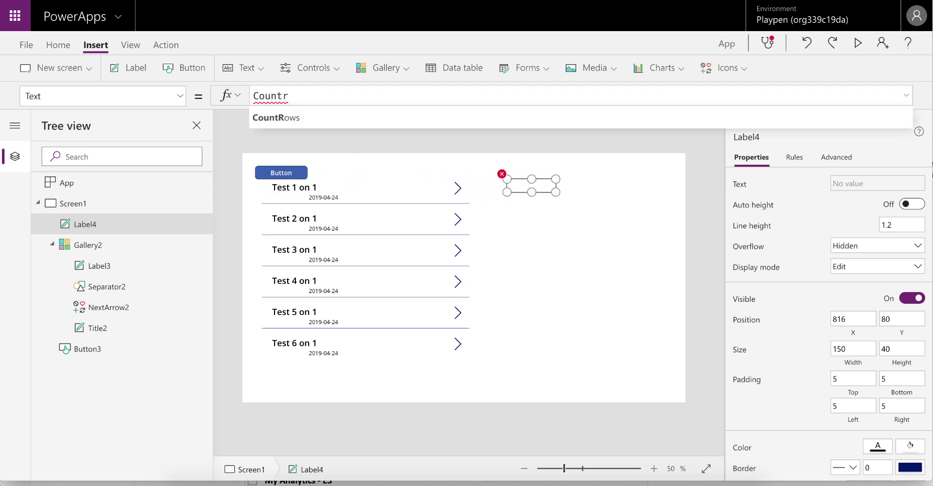
pyautogui.press('Tab')
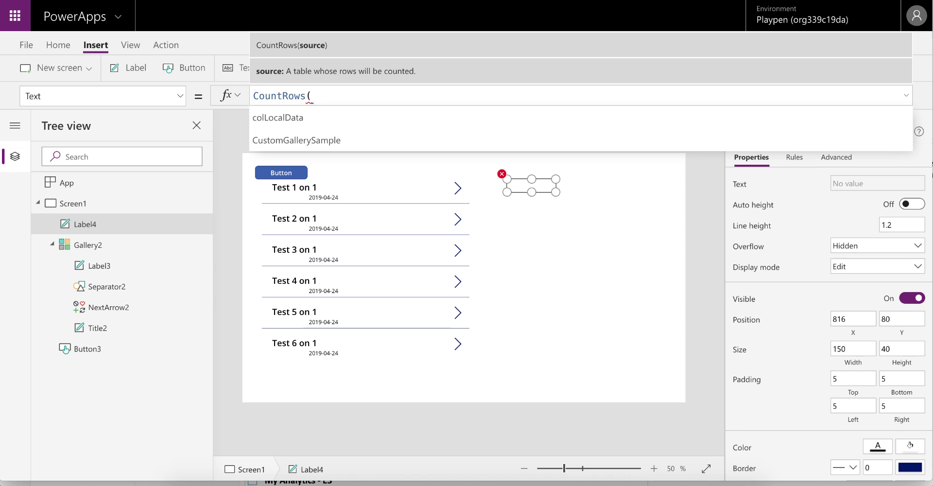
pyautogui.write('col')
pyautogui.press('Tab')
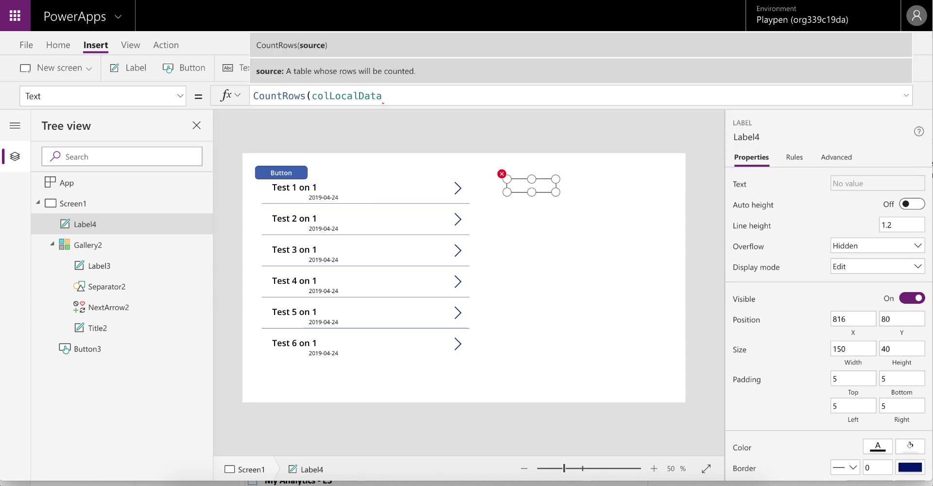
pyautogui.write(')')
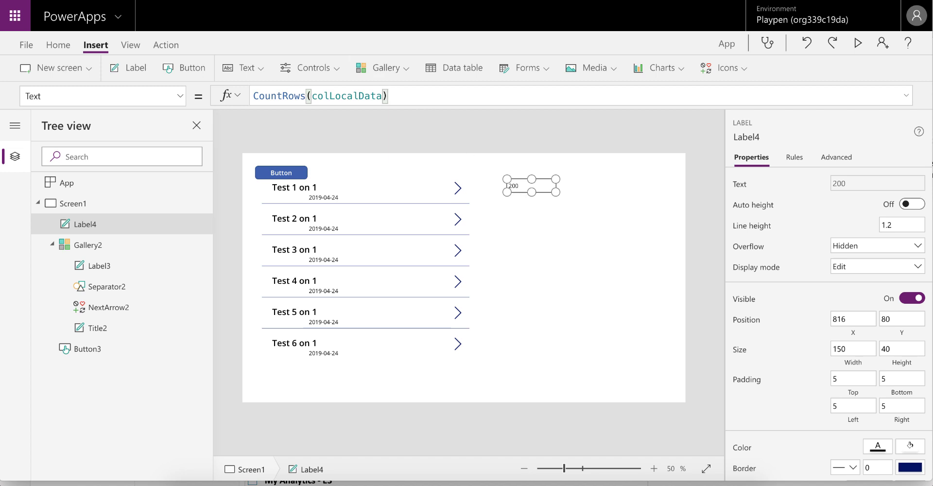
# Switch to Flow, examine the Compose and Response details of the latest getSPDates run, and return to Screen1 in the PowerApps editor.
pyautogui.hotkey('alt', 'Tab')
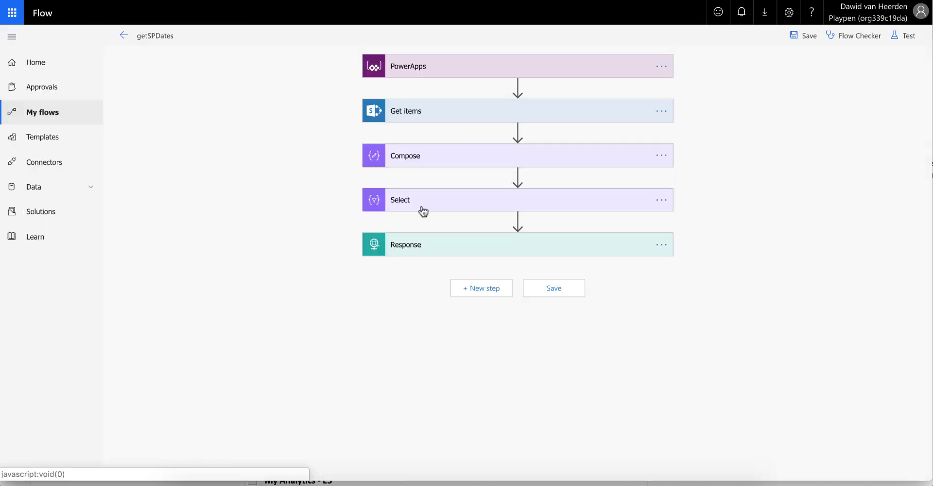
pyautogui.click(123, 35)
pyautogui.click(576, 100)
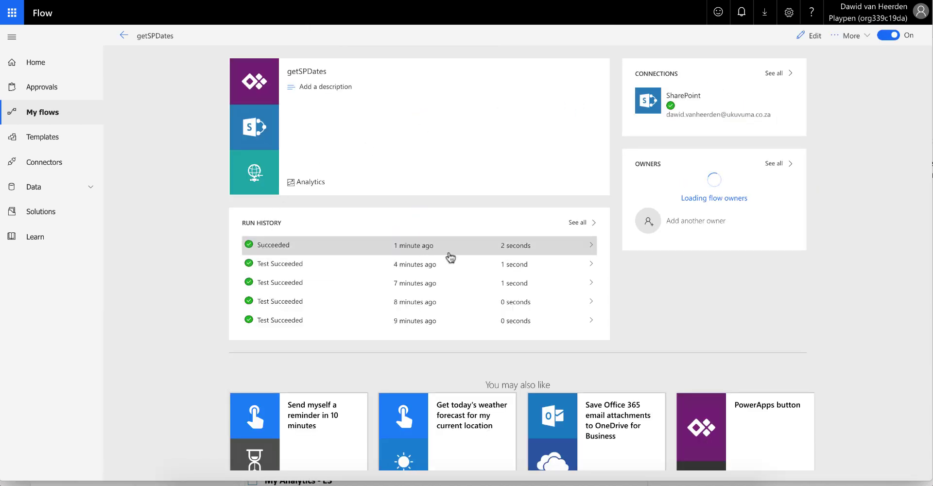
pyautogui.click(421, 257)
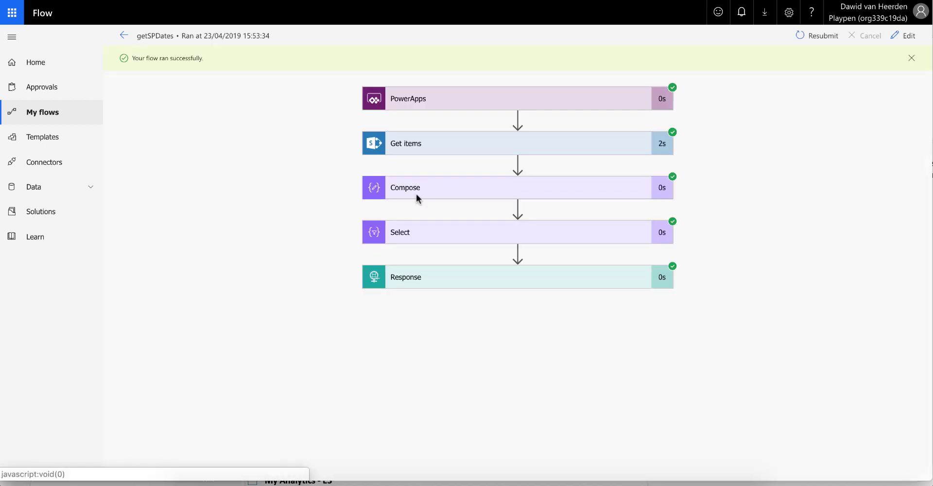
pyautogui.click(431, 281)
pyautogui.click(430, 195)
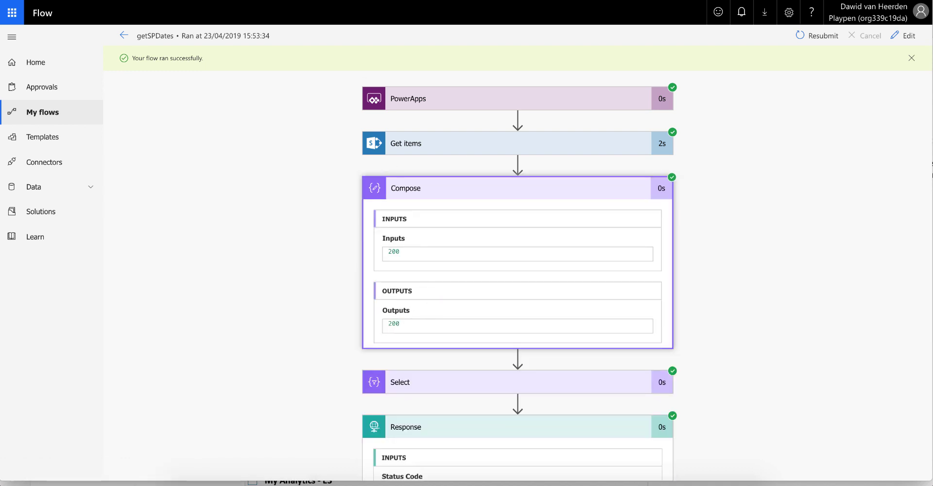
pyautogui.hotkey('ctrl', 'Tab')
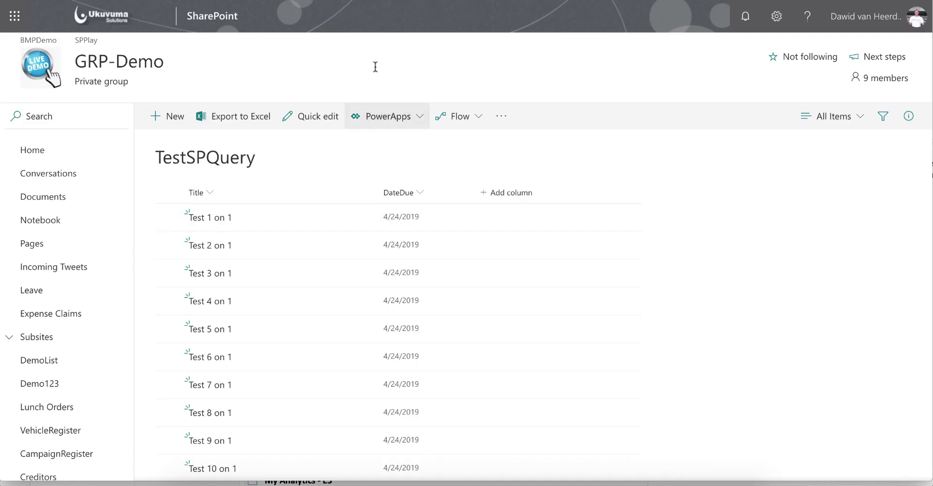
pyautogui.hotkey('ctrl', 'Tab')
pyautogui.click(629, 172)
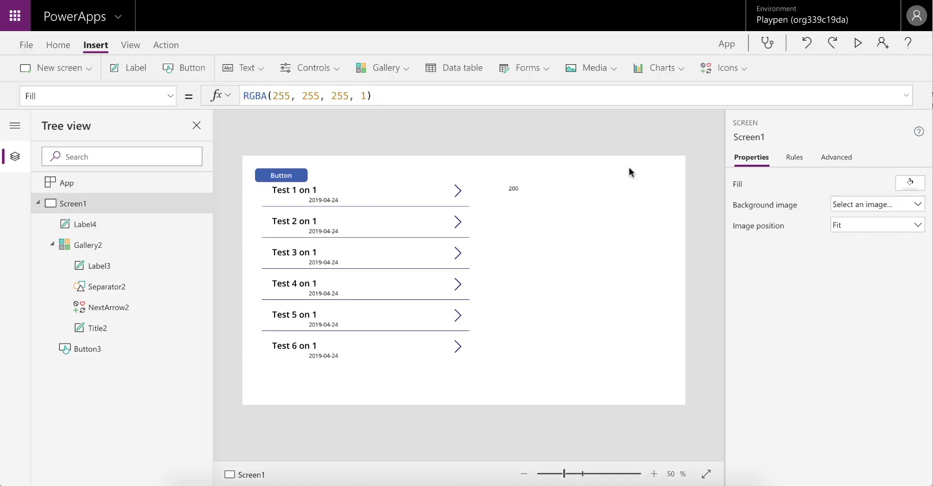